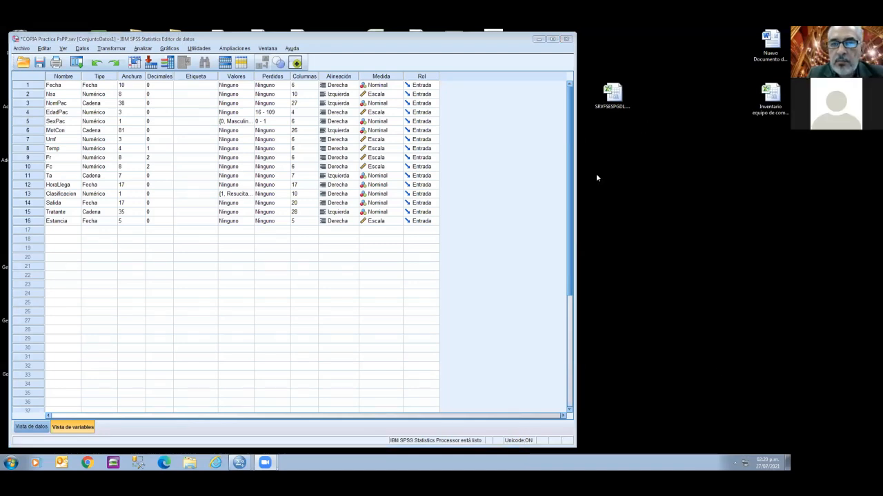
Widen the data editor window and examine the Fecha, Nss, NomPac and EdadPac variable definitions
{"action": "left_click_drag", "start_coordinate": [622, 445], "coordinate": [722, 446]}
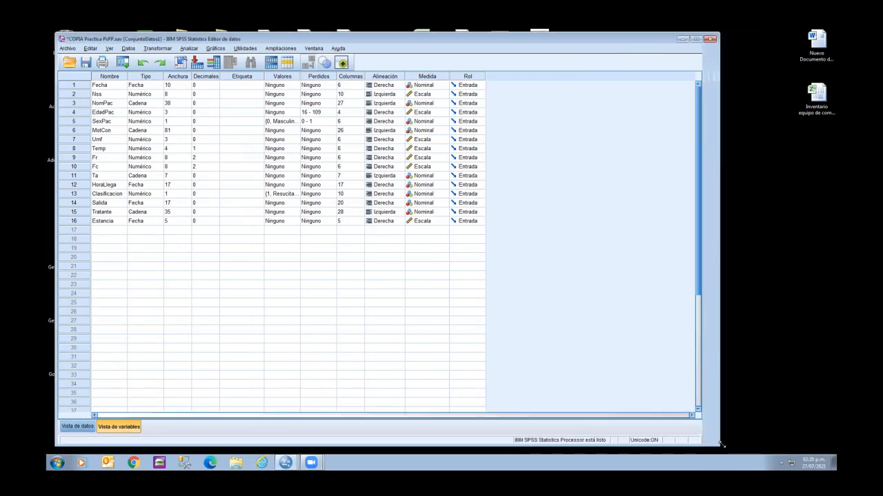
{"action": "left_click", "coordinate": [113, 86]}
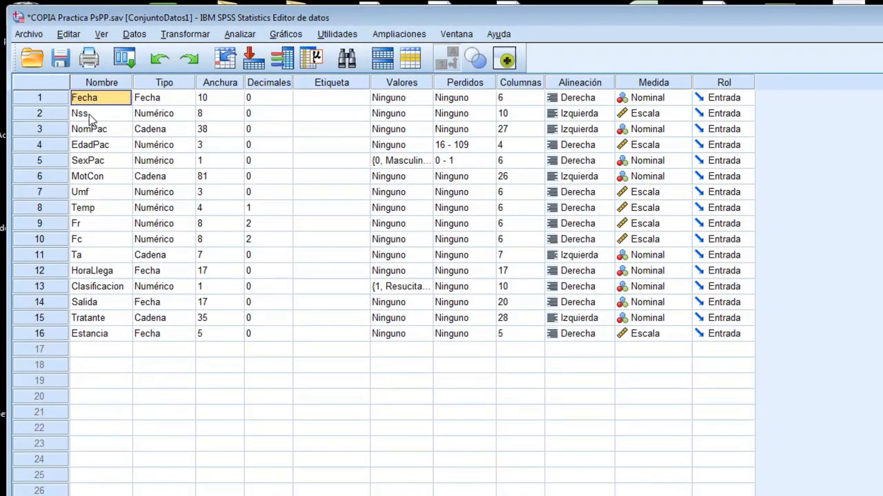
{"action": "left_click", "coordinate": [89, 114]}
{"action": "left_click", "coordinate": [110, 131]}
{"action": "left_click", "coordinate": [114, 146]}
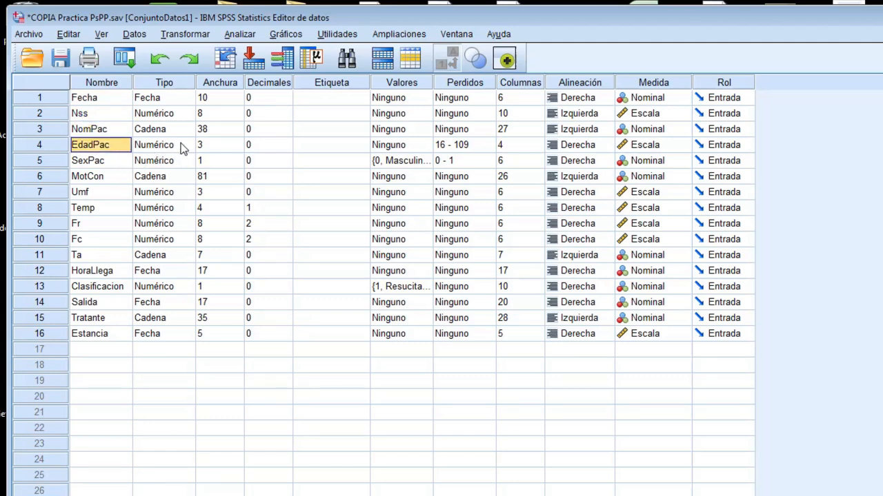
Examine the SexPac variable's width, missing-value range and value labels without changing them
{"action": "left_click", "coordinate": [122, 168]}
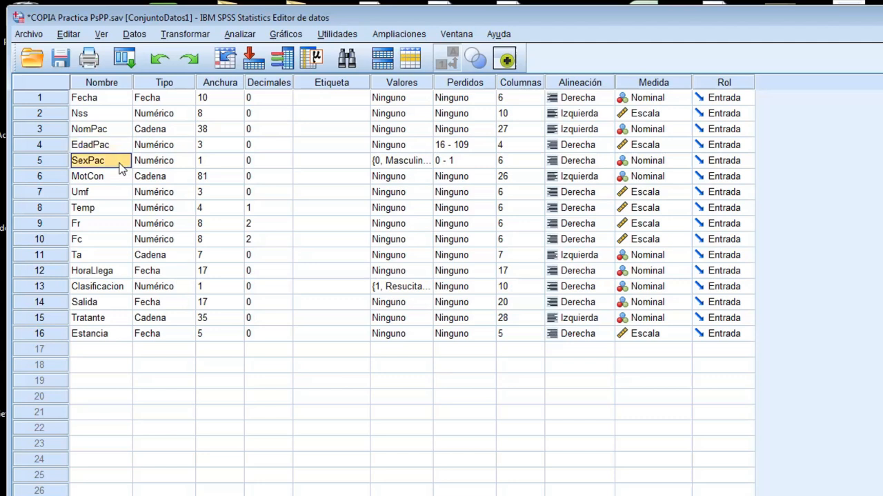
{"action": "left_click", "coordinate": [205, 165]}
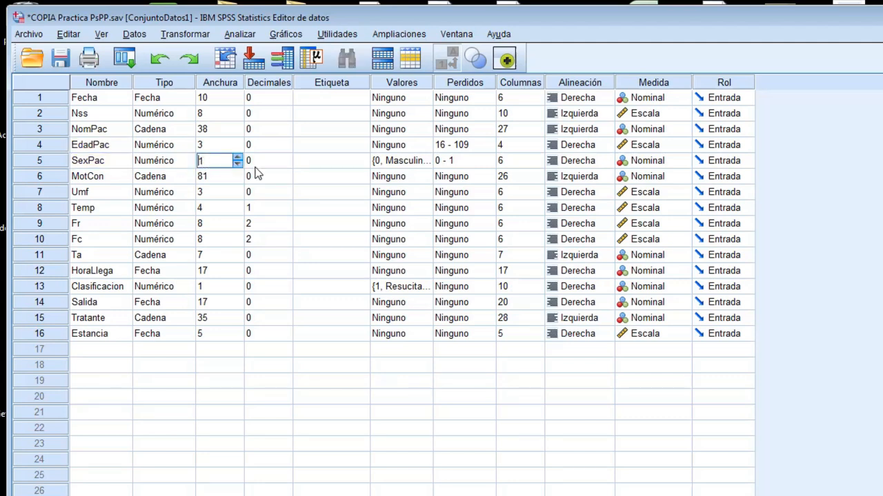
{"action": "left_click", "coordinate": [422, 161]}
{"action": "left_click", "coordinate": [738, 274]}
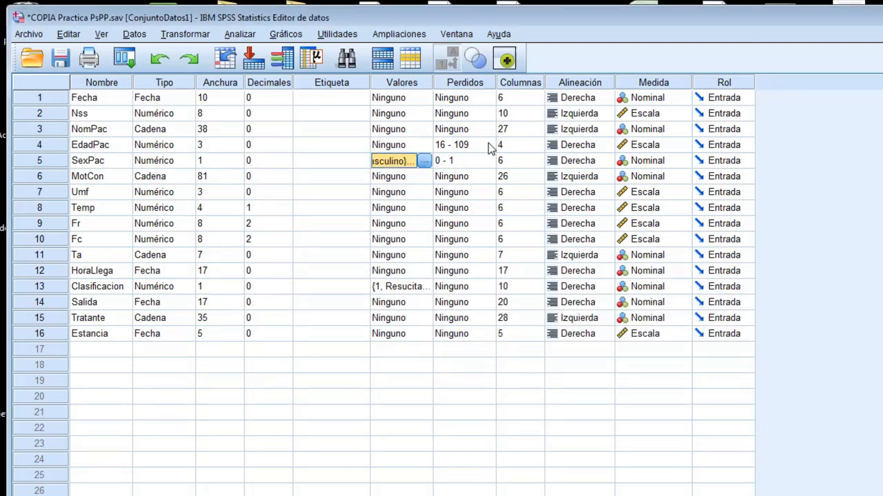
{"action": "left_click", "coordinate": [470, 162]}
{"action": "left_click", "coordinate": [490, 164]}
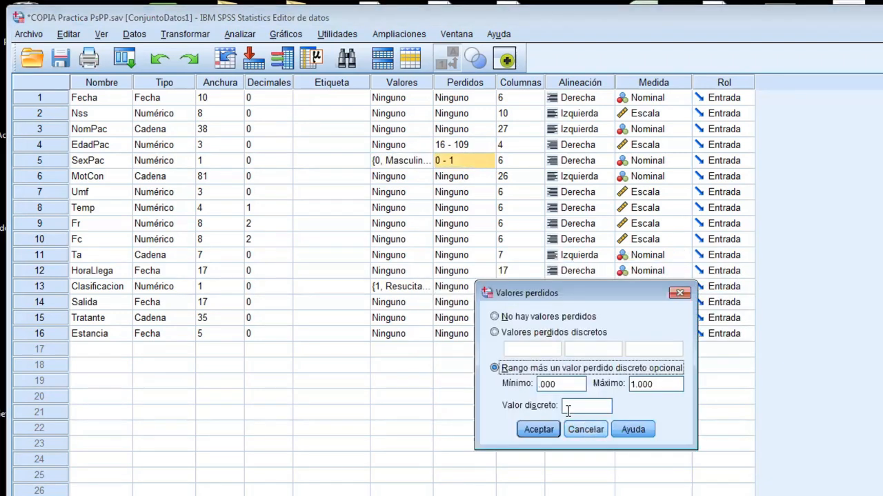
{"action": "left_click", "coordinate": [578, 429]}
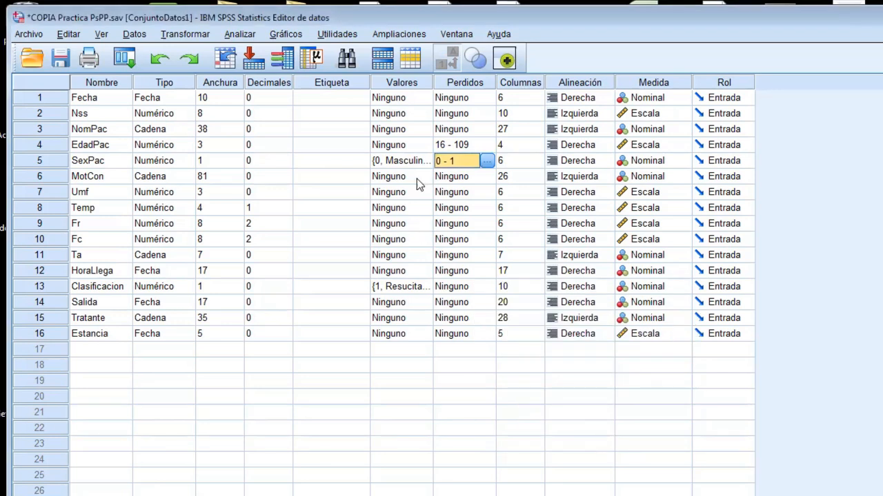
{"action": "left_click", "coordinate": [420, 164]}
{"action": "left_click", "coordinate": [424, 161]}
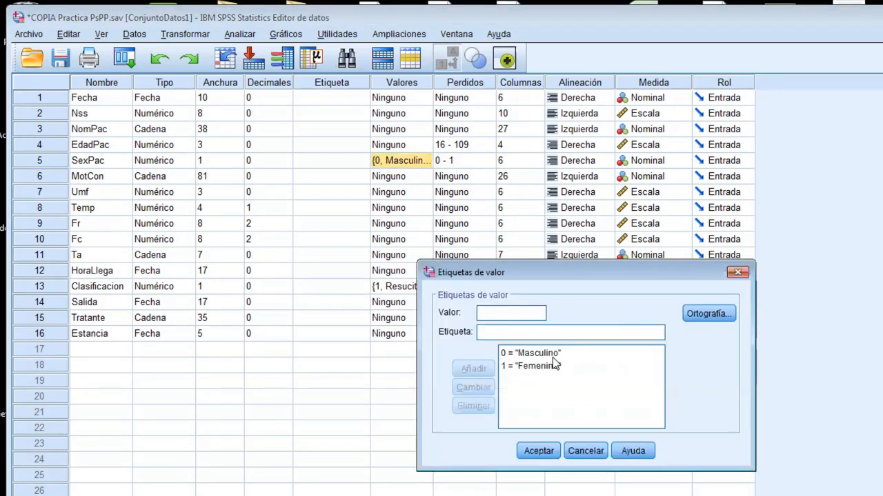
{"action": "left_click", "coordinate": [586, 451]}
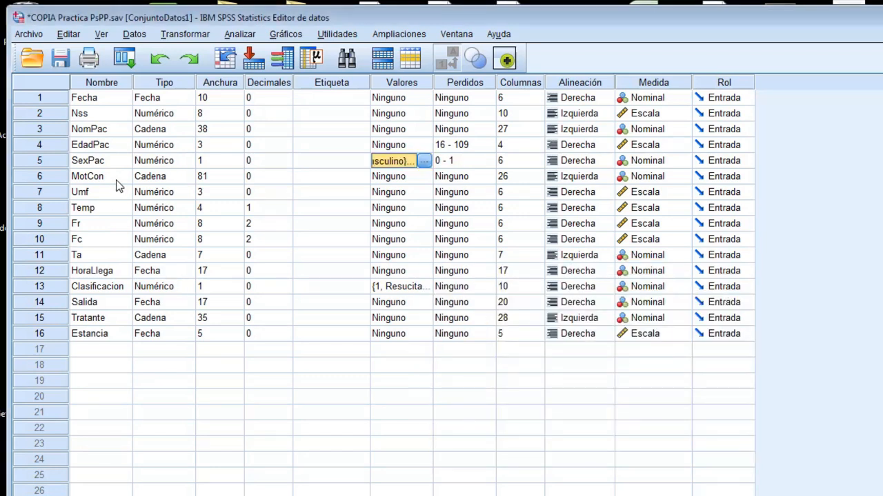
Check the Umf variable's value labels and width without changing them
{"action": "left_click", "coordinate": [103, 192]}
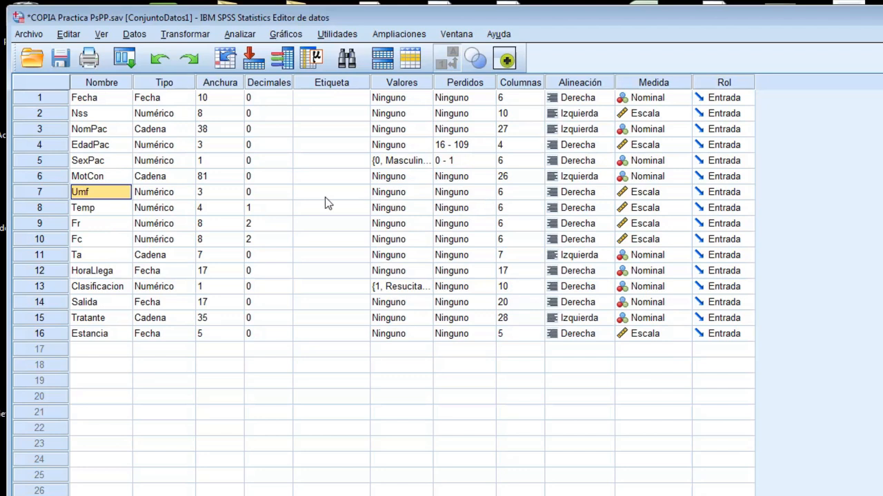
{"action": "left_click", "coordinate": [217, 196]}
{"action": "left_click", "coordinate": [413, 193]}
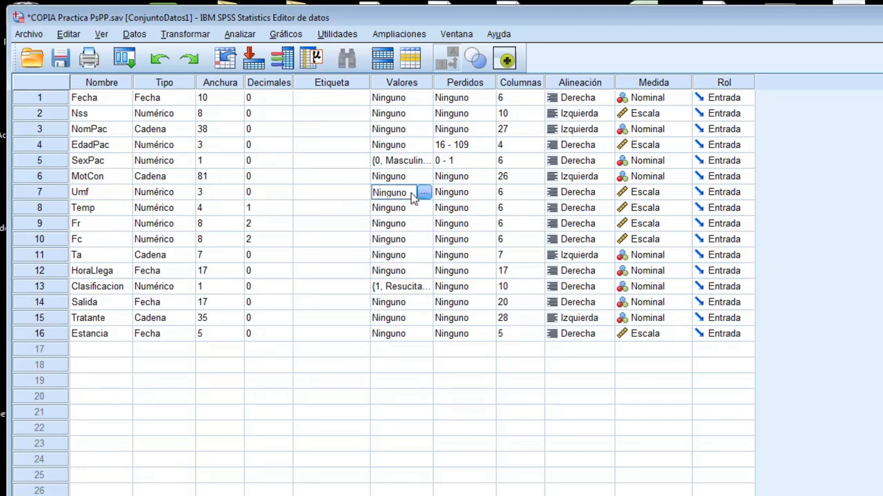
{"action": "left_click", "coordinate": [424, 193]}
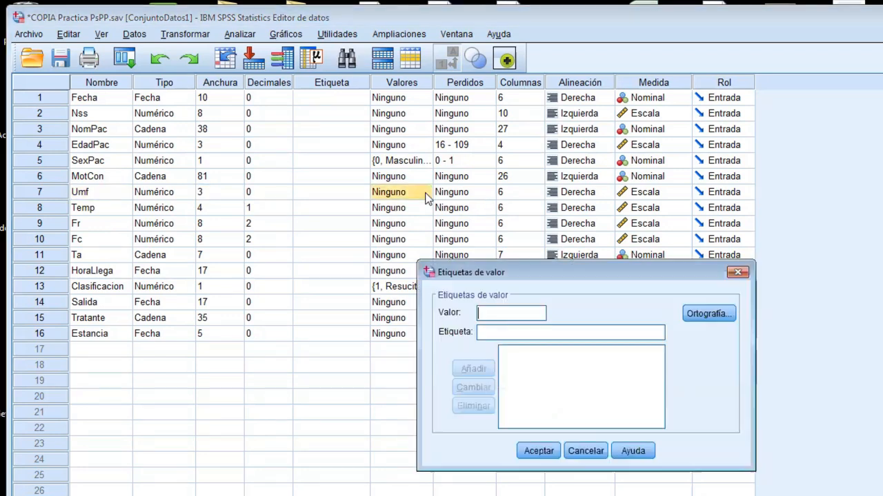
{"action": "left_click", "coordinate": [747, 268]}
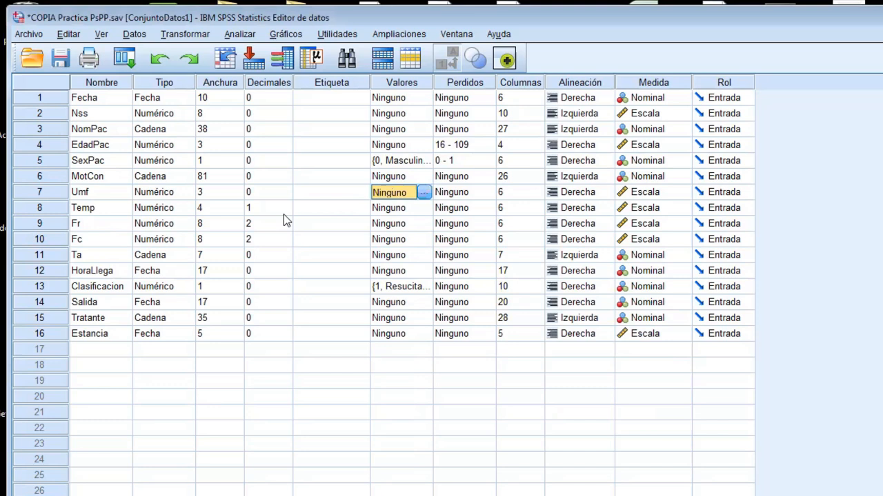
{"action": "left_click", "coordinate": [210, 192]}
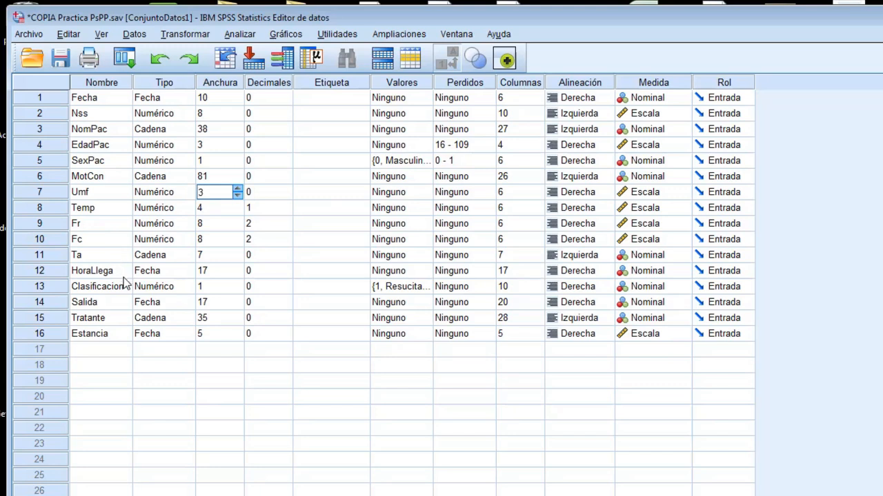
Check the date format set in the HoraLlega variable's type settings, leaving it as it is
{"action": "left_click", "coordinate": [160, 274]}
{"action": "left_click", "coordinate": [187, 273]}
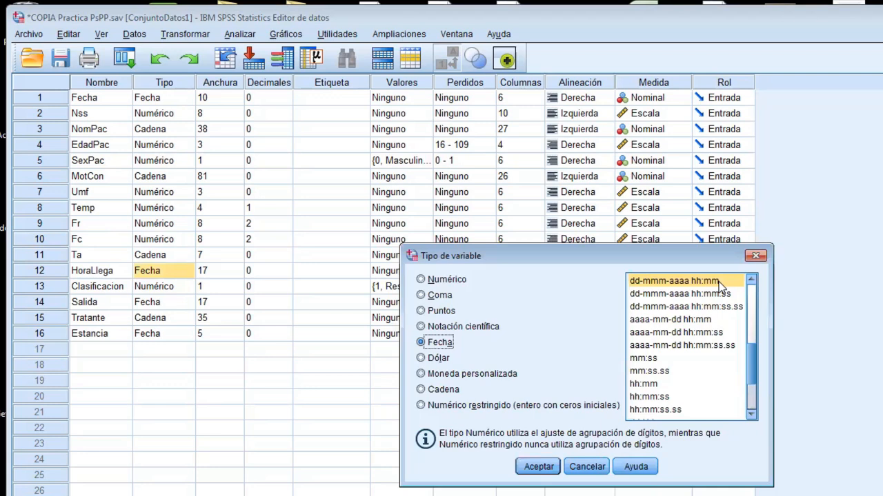
{"action": "left_click", "coordinate": [755, 256]}
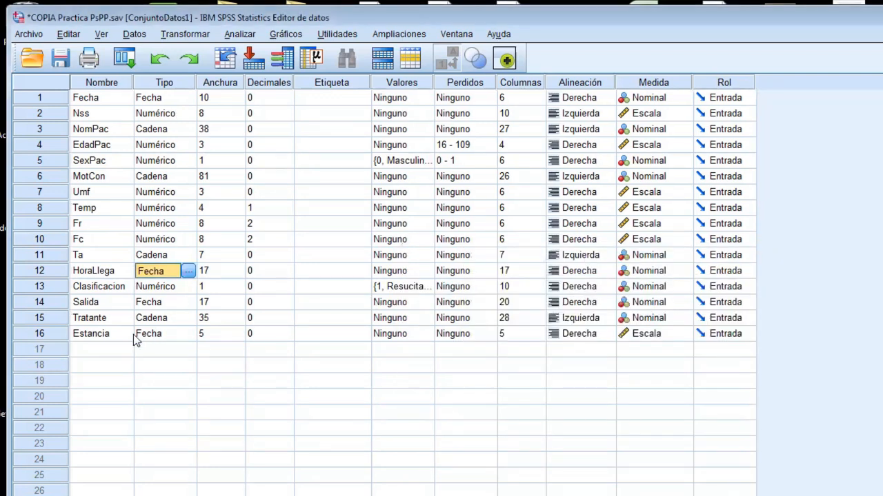
Examine the Clasificacion variable's type and go through its triage value labels without changing them
{"action": "left_click", "coordinate": [189, 287]}
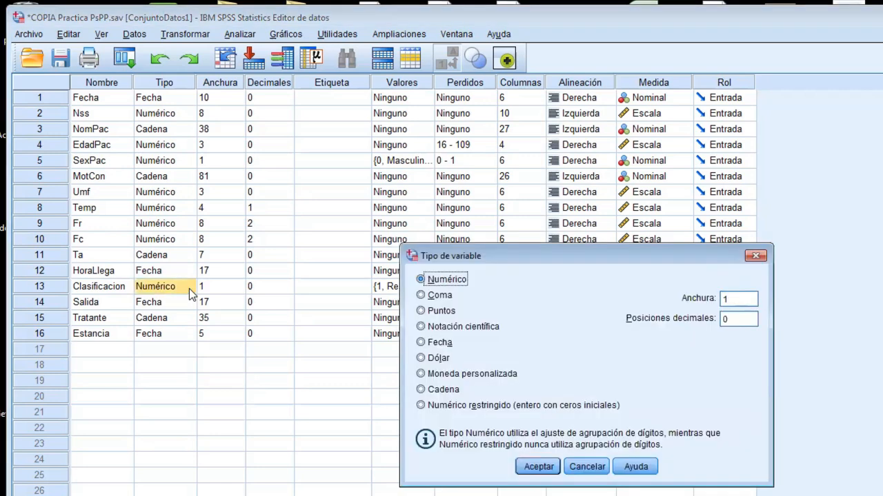
{"action": "left_click", "coordinate": [759, 255]}
{"action": "double_click", "coordinate": [420, 286]}
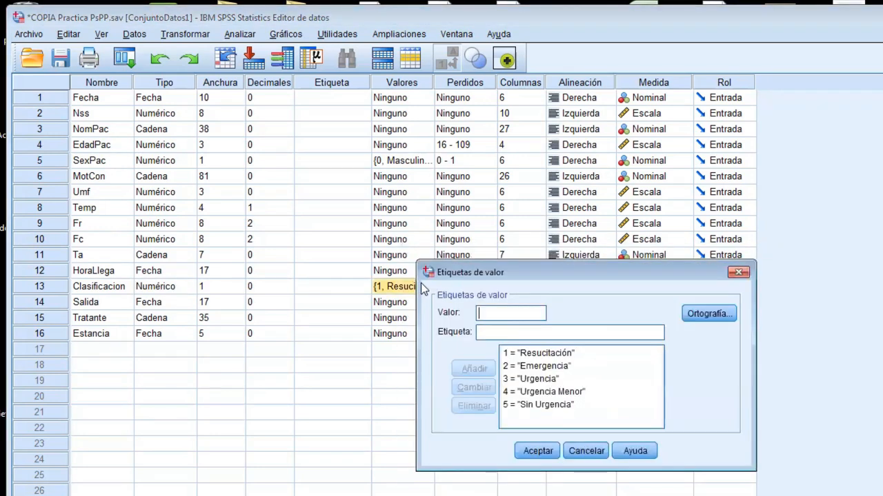
{"action": "left_click", "coordinate": [737, 273]}
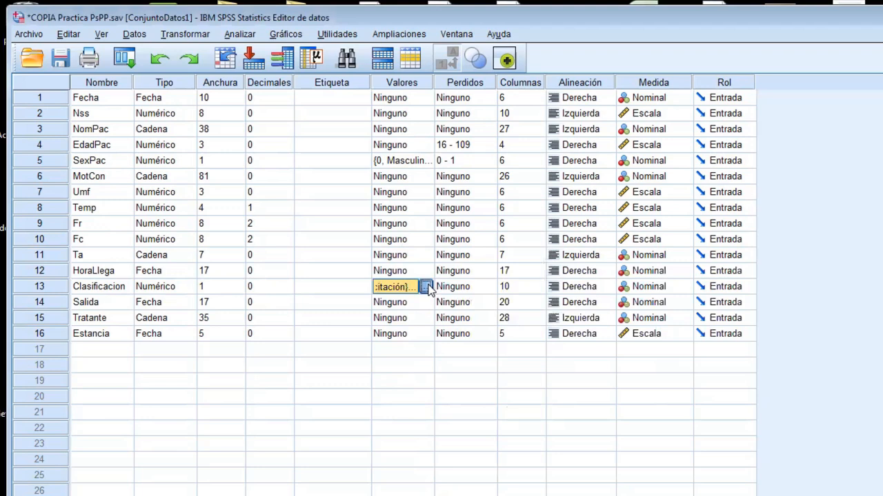
{"action": "left_click", "coordinate": [424, 286]}
{"action": "left_click", "coordinate": [540, 352]}
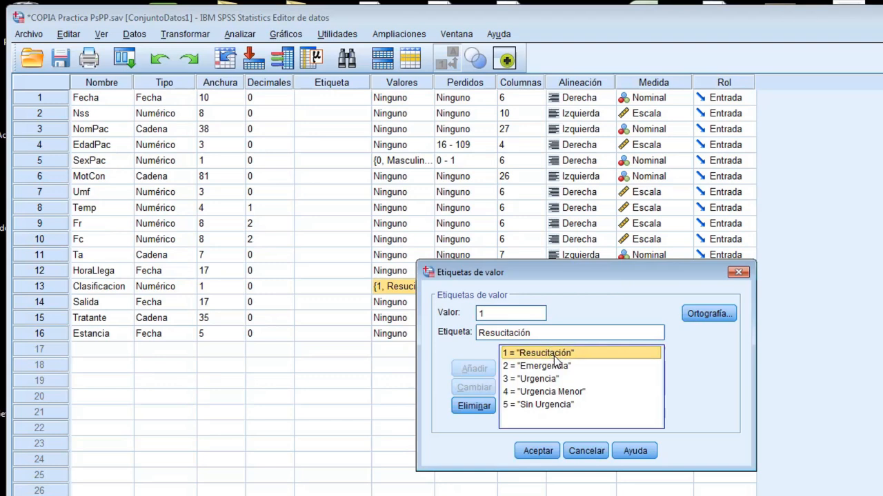
{"action": "left_click", "coordinate": [549, 381]}
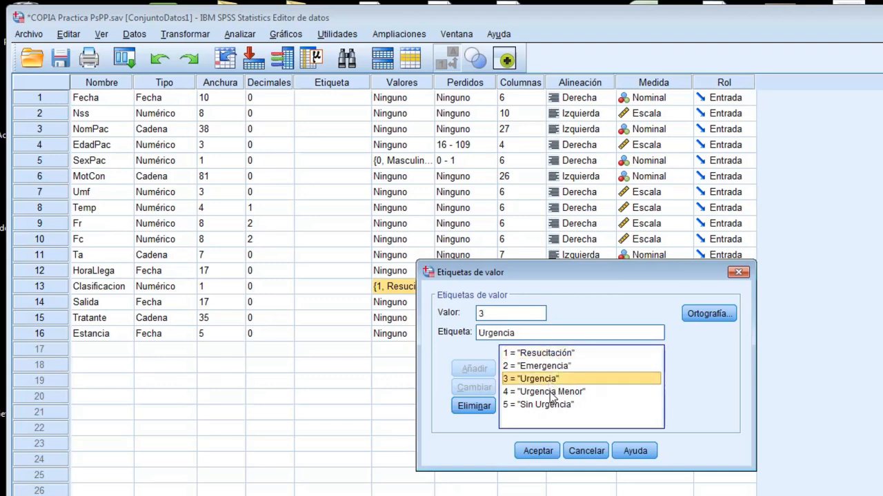
{"action": "left_click", "coordinate": [553, 392]}
{"action": "left_click", "coordinate": [548, 407]}
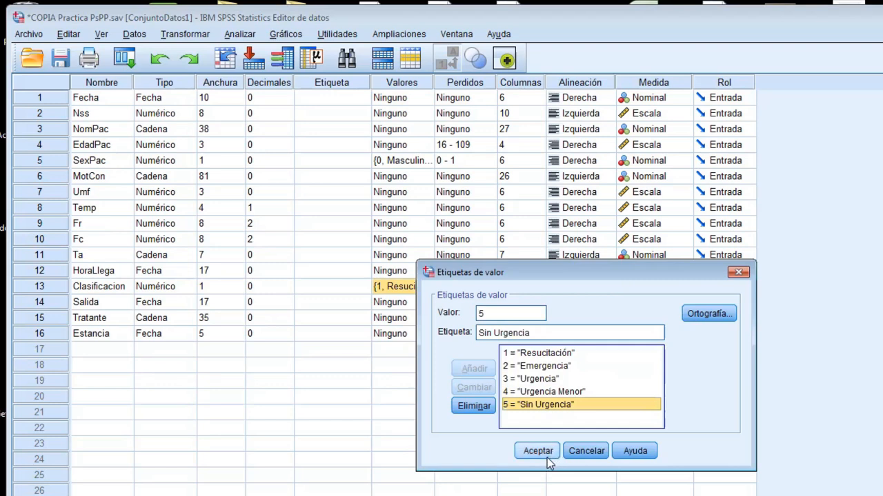
{"action": "left_click", "coordinate": [587, 453]}
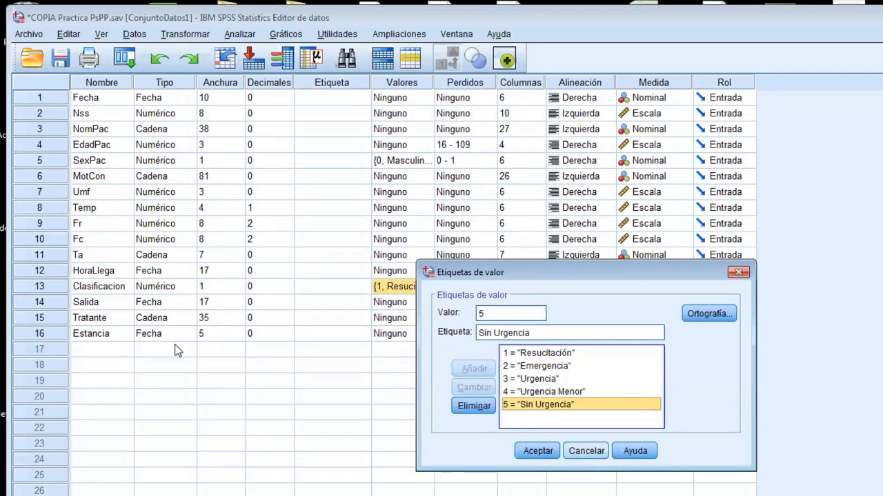
Review the Salida variable's width and the date format in its type settings
{"action": "left_click", "coordinate": [124, 303]}
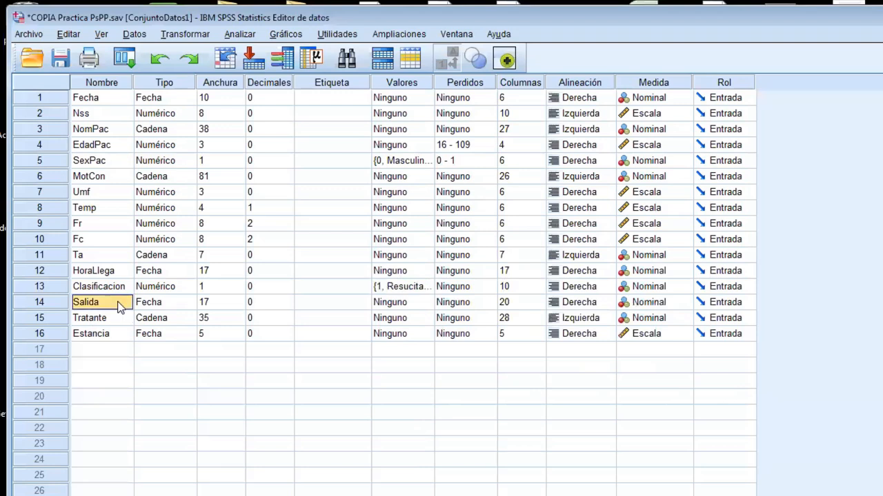
{"action": "left_click", "coordinate": [223, 303]}
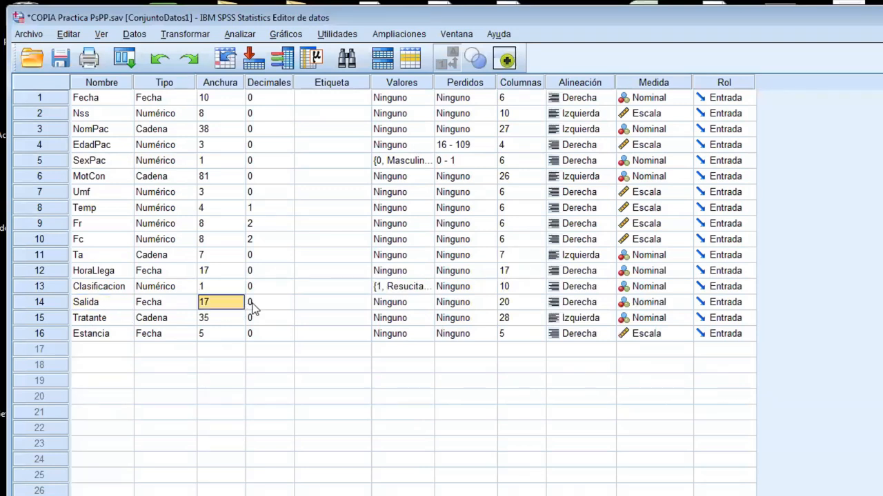
{"action": "left_click", "coordinate": [159, 306]}
{"action": "left_click", "coordinate": [188, 302]}
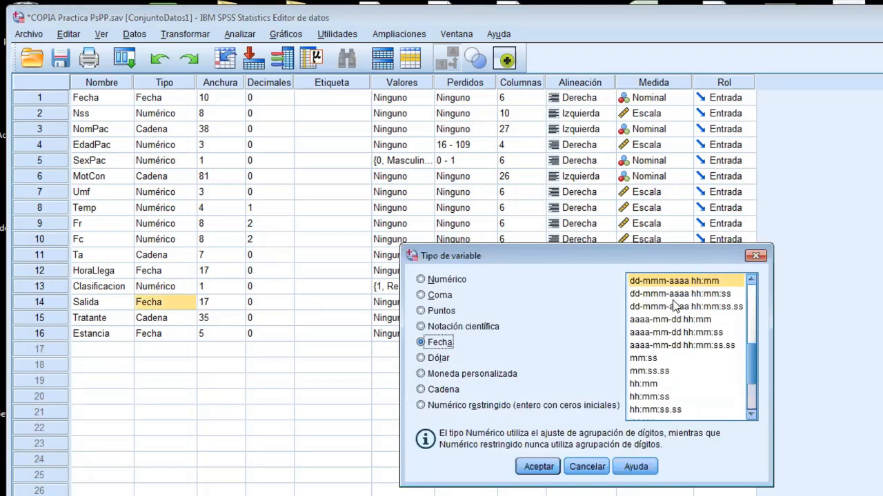
{"action": "left_click", "coordinate": [755, 257]}
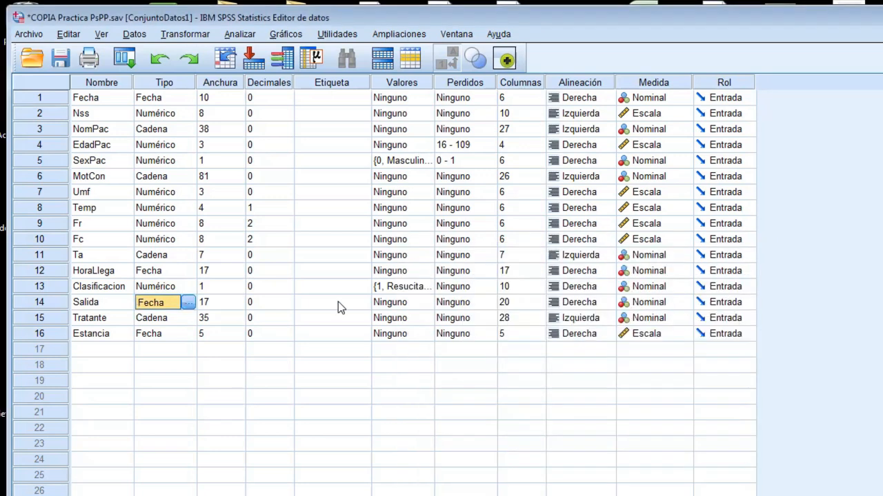
Review the Estancia variable's time format, accept its type settings as they are, and check its value labels entry
{"action": "left_click", "coordinate": [160, 336]}
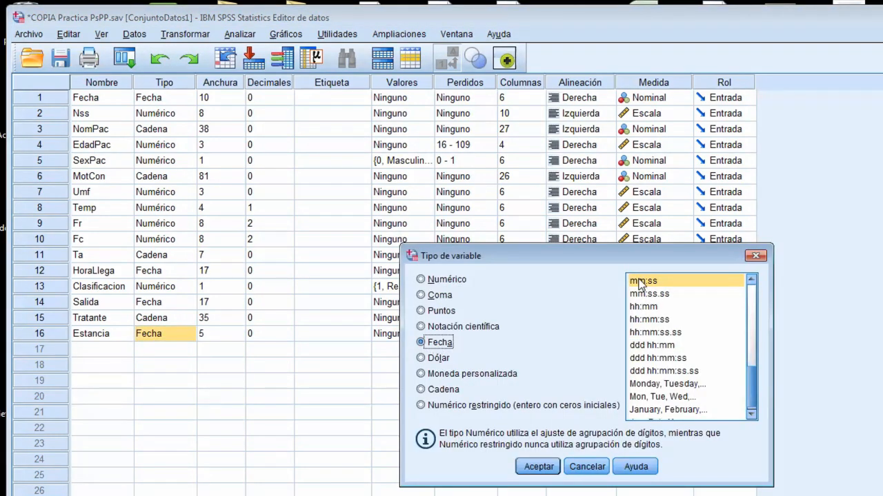
{"action": "left_click", "coordinate": [538, 467]}
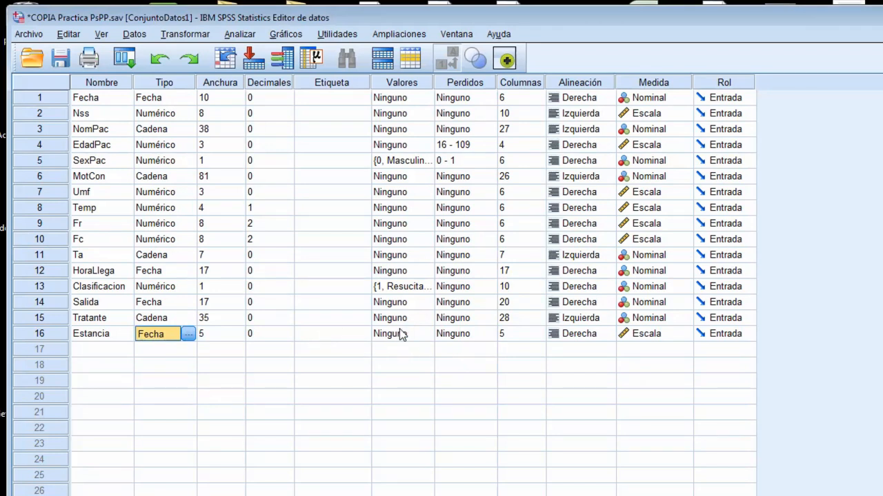
{"action": "left_click", "coordinate": [414, 334]}
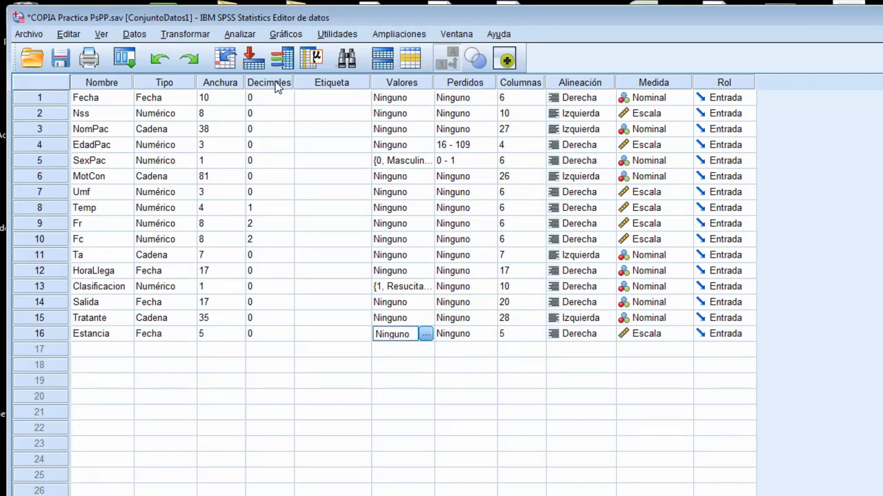
Open the Calcular variable dialog and look up the Datediff function in the Cálculo de fechas function group
{"action": "left_click", "coordinate": [251, 35]}
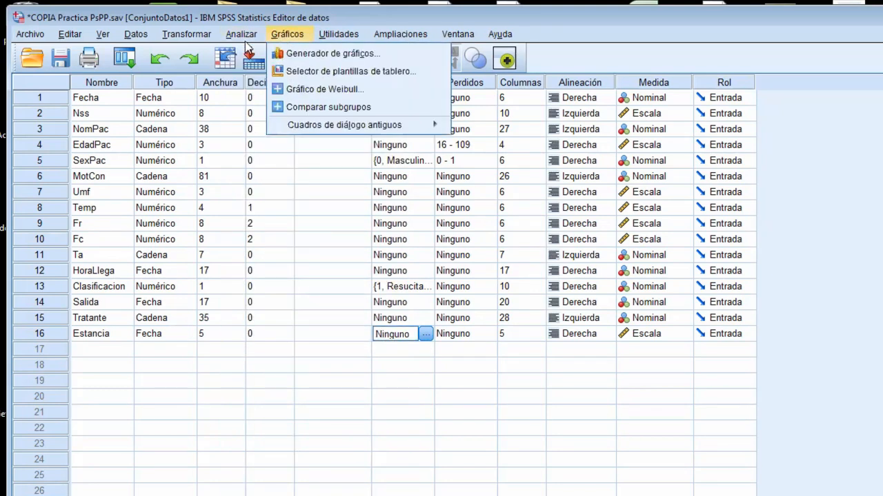
{"action": "mouse_move", "coordinate": [207, 35]}
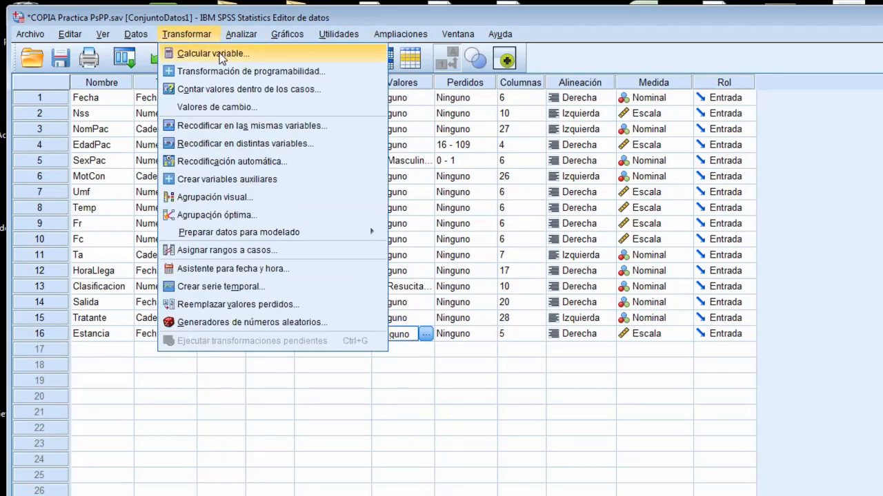
{"action": "left_click", "coordinate": [220, 56]}
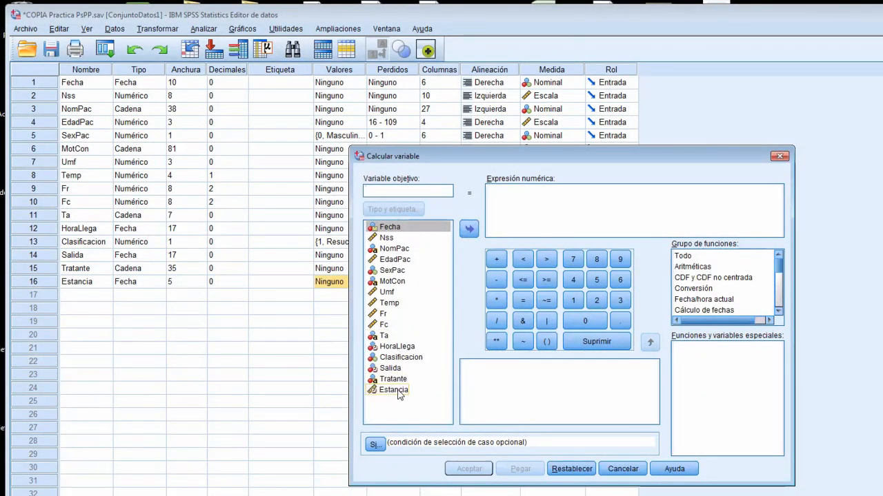
{"action": "left_click", "coordinate": [398, 392]}
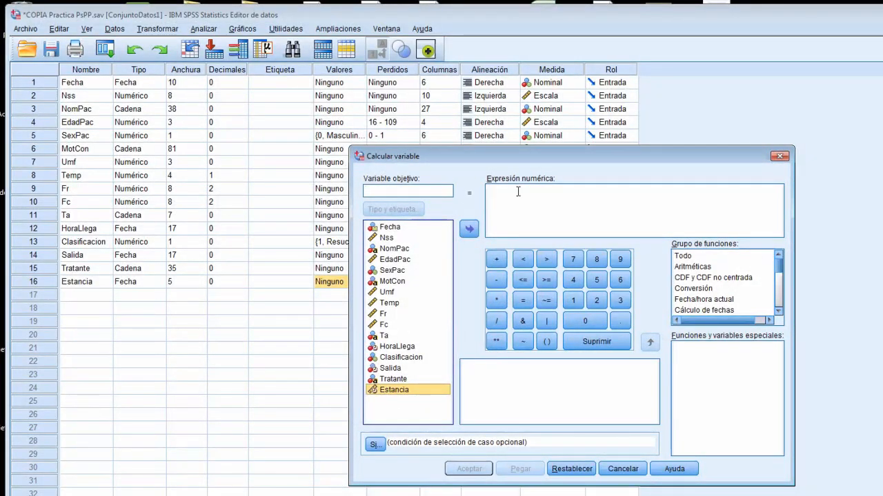
{"action": "left_click", "coordinate": [778, 311]}
{"action": "left_click", "coordinate": [778, 311]}
{"action": "left_click", "coordinate": [778, 310]}
{"action": "left_click", "coordinate": [778, 311]}
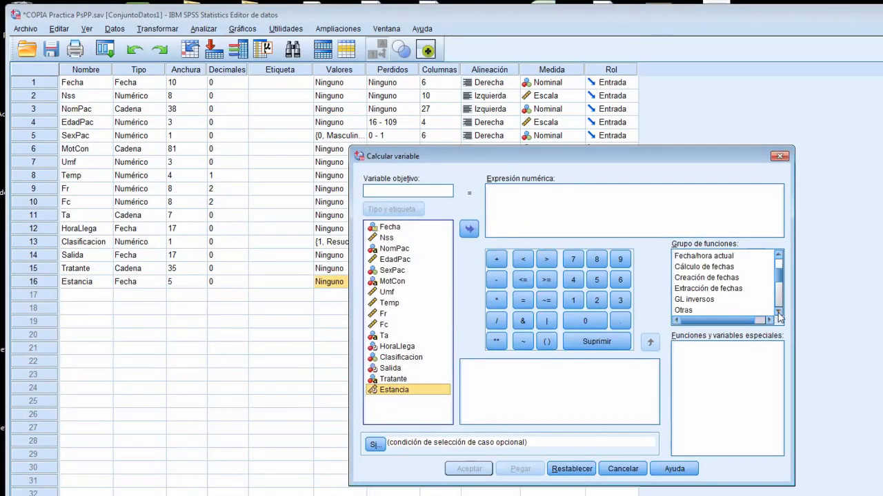
{"action": "left_click", "coordinate": [697, 291]}
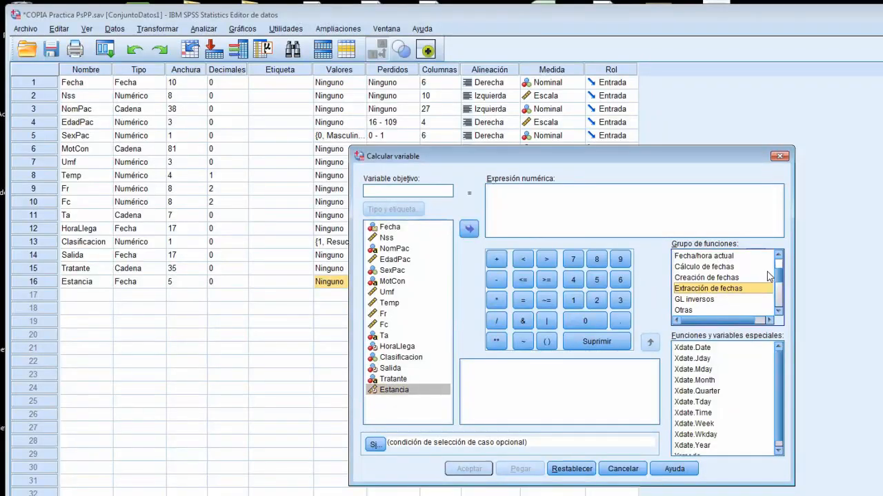
{"action": "left_click", "coordinate": [734, 267]}
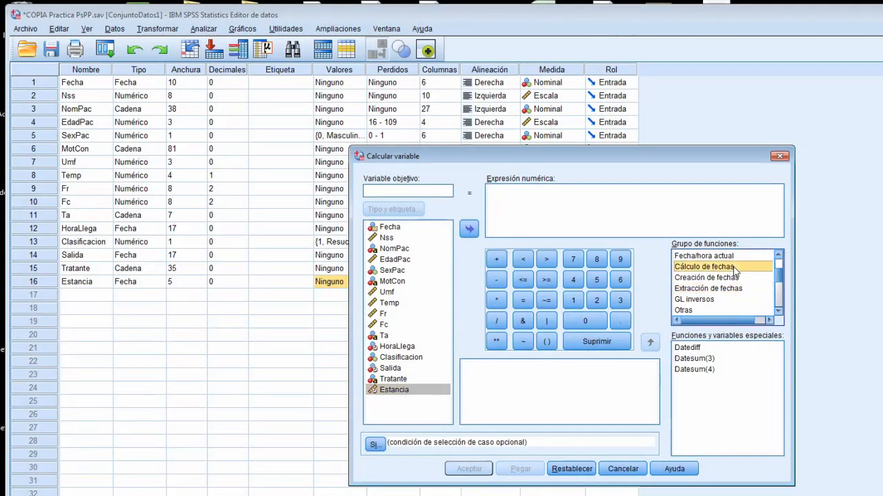
{"action": "left_click", "coordinate": [689, 350]}
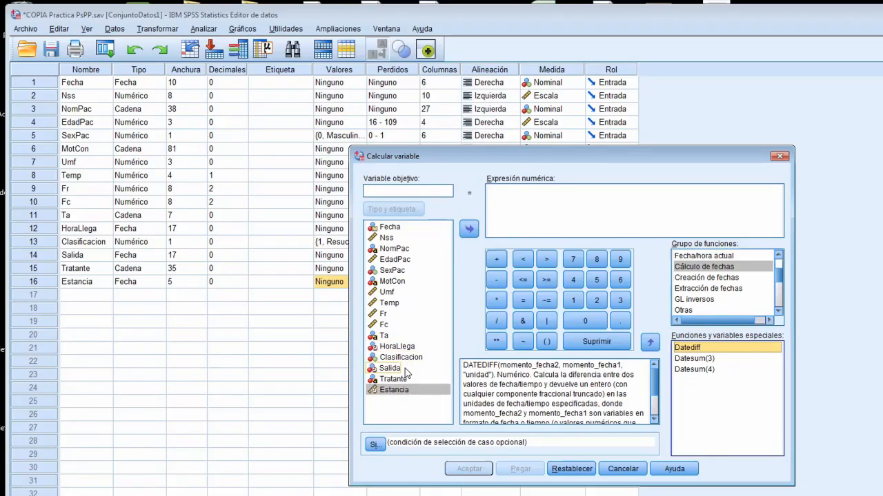
Read the Datediff function's description through to its list of allowed units and cancel the variable calculation
{"action": "left_click", "coordinate": [654, 420]}
{"action": "left_click", "coordinate": [654, 422]}
{"action": "left_click", "coordinate": [654, 422]}
{"action": "left_click", "coordinate": [654, 422]}
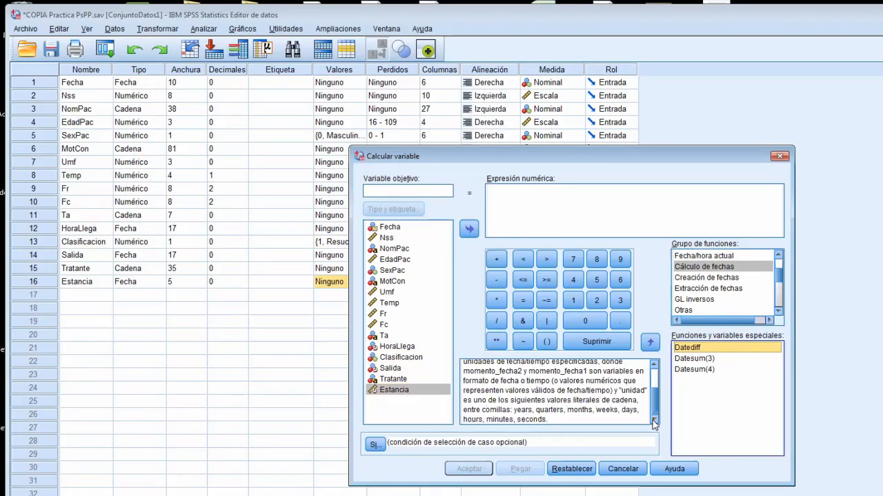
{"action": "left_click", "coordinate": [482, 422]}
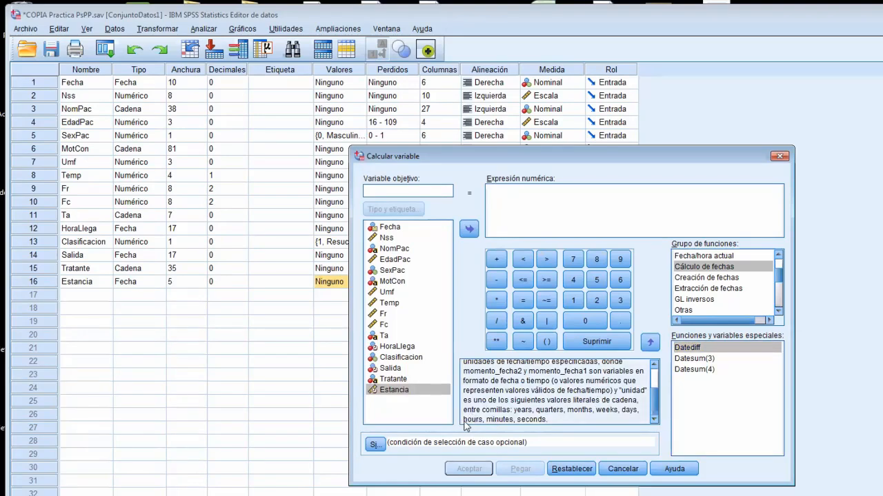
{"action": "left_click", "coordinate": [617, 468]}
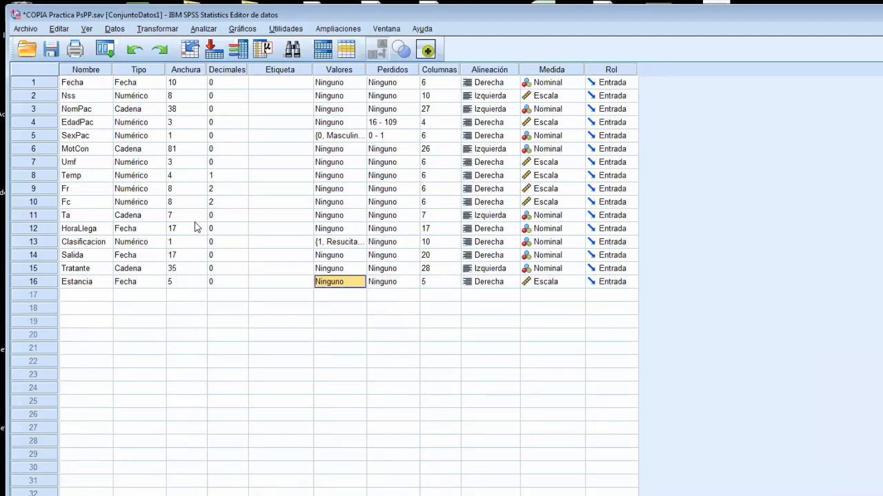
Compare the Anchura settings of the HoraLlega and Salida variables
{"action": "left_click", "coordinate": [183, 233]}
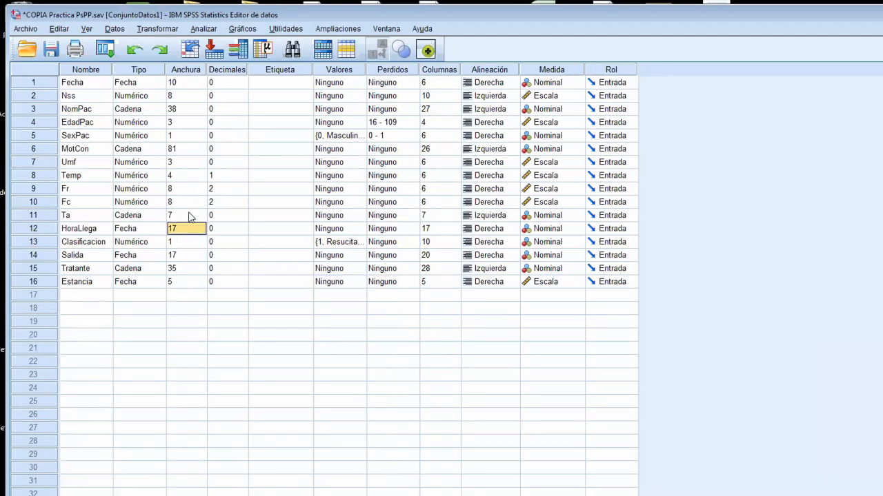
{"action": "left_click", "coordinate": [189, 260]}
{"action": "left_click", "coordinate": [199, 233]}
{"action": "left_click", "coordinate": [193, 252]}
{"action": "left_click", "coordinate": [196, 229]}
{"action": "left_click", "coordinate": [198, 265]}
{"action": "left_click", "coordinate": [204, 232]}
{"action": "left_click", "coordinate": [200, 258]}
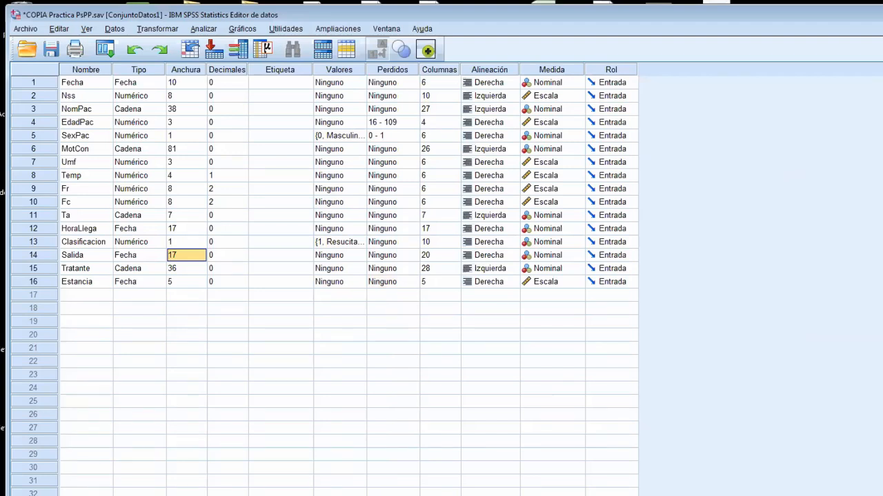
Switch to the data view and check the first record's Estancia value against its HoraLlega and Salida times
{"action": "key", "text": "ctrl+t"}
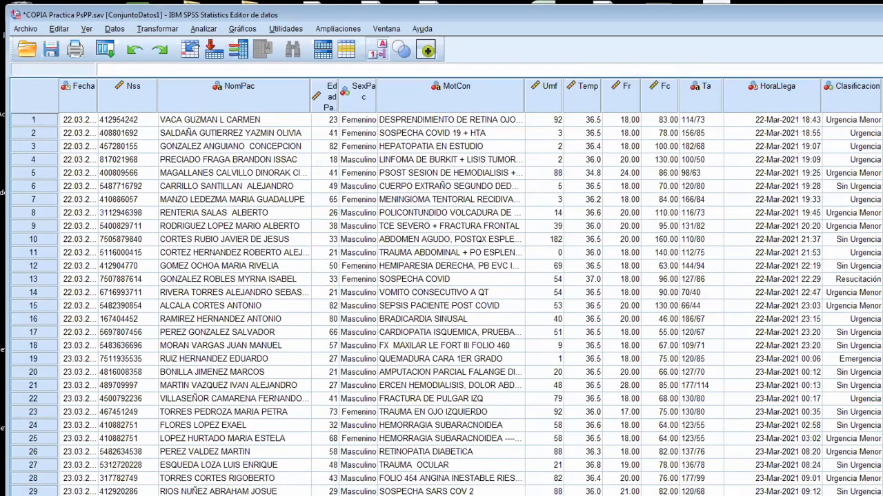
{"action": "scroll", "coordinate": [441, 303], "scroll_direction": "right", "scroll_amount": 2}
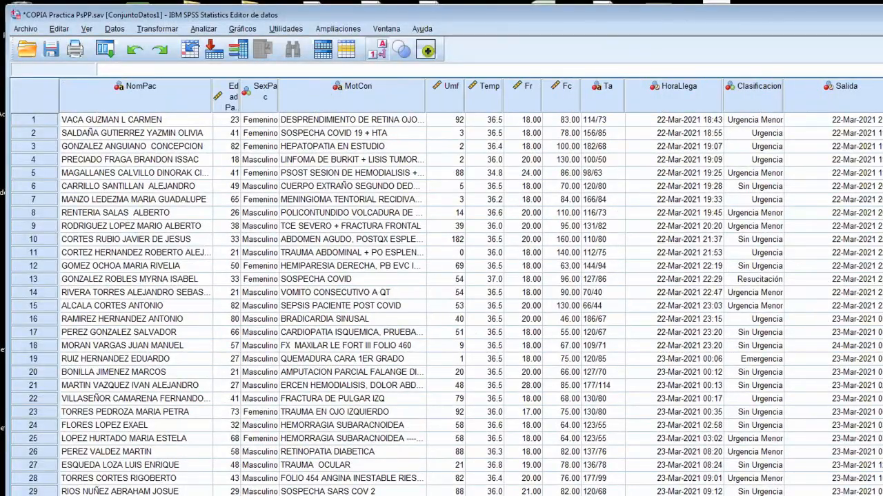
{"action": "scroll", "coordinate": [441, 303], "scroll_direction": "right", "scroll_amount": 3}
{"action": "scroll", "coordinate": [784, 120], "scroll_direction": "right", "scroll_amount": 1}
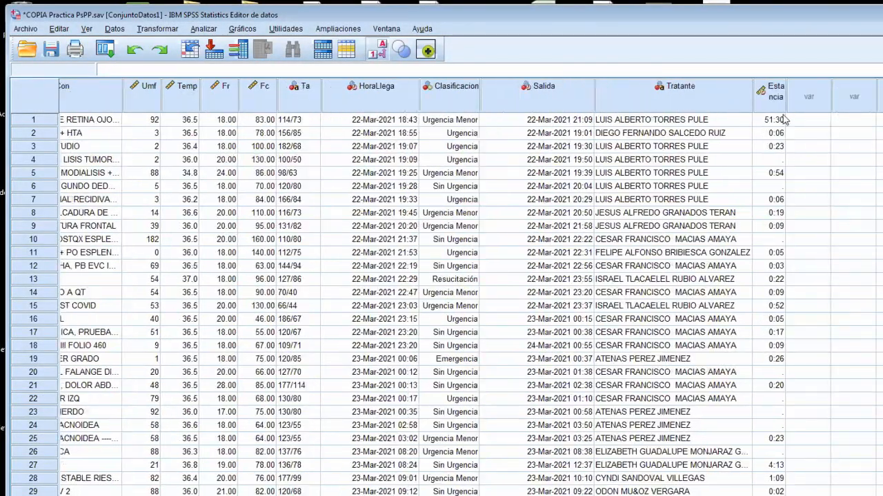
{"action": "left_click", "coordinate": [765, 121]}
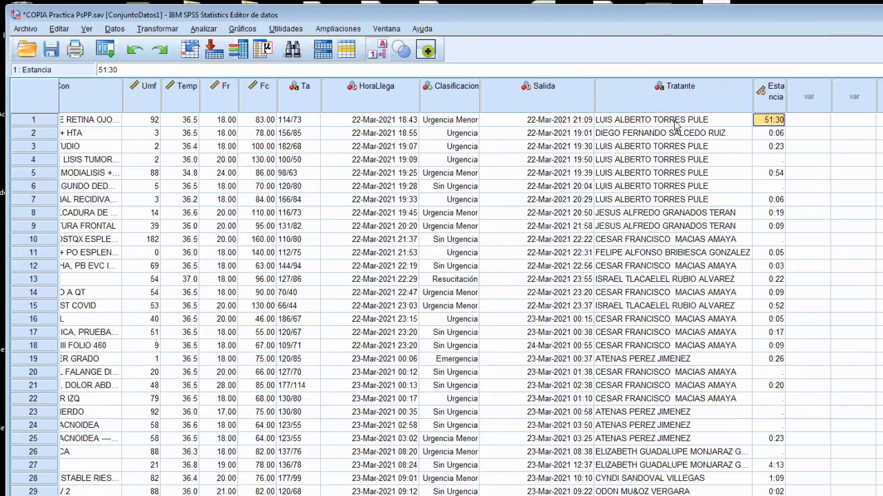
{"action": "left_click", "coordinate": [370, 121]}
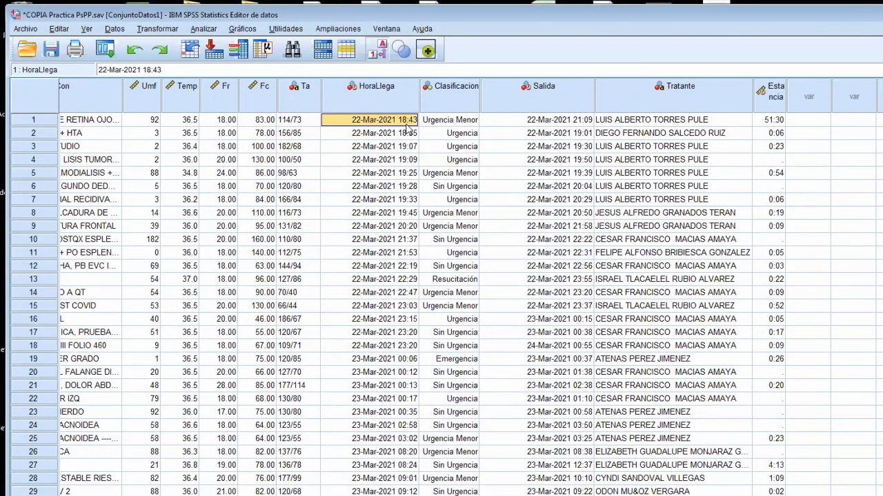
{"action": "left_click", "coordinate": [554, 123]}
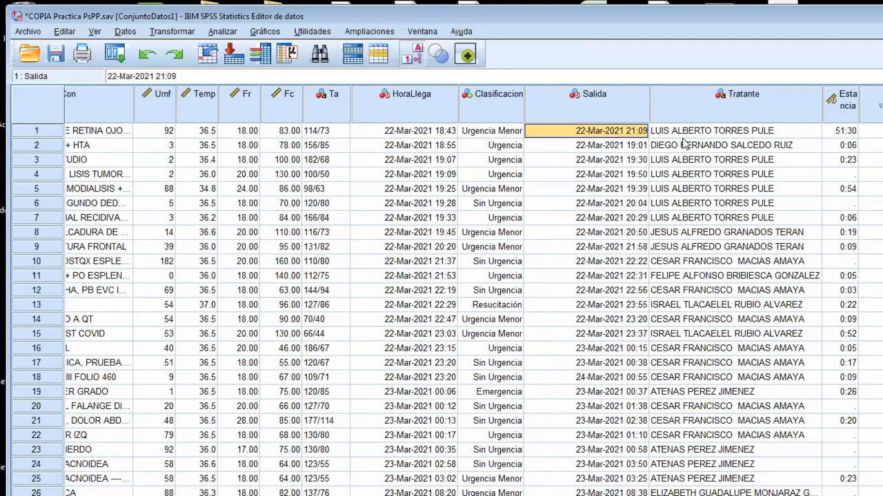
Check the second record's Estancia value against its HoraLlega and Salida times and glance through the following records
{"action": "left_click", "coordinate": [843, 146]}
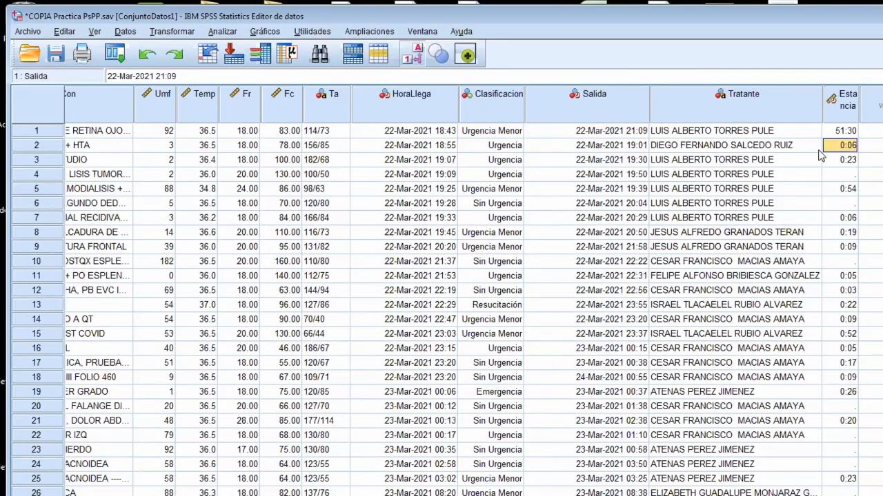
{"action": "left_click", "coordinate": [444, 148]}
{"action": "left_click", "coordinate": [631, 148]}
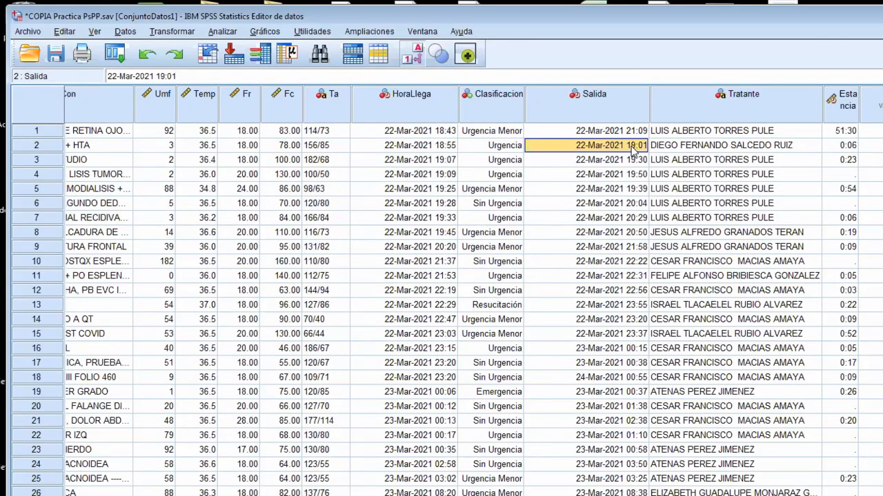
{"action": "left_click", "coordinate": [453, 147]}
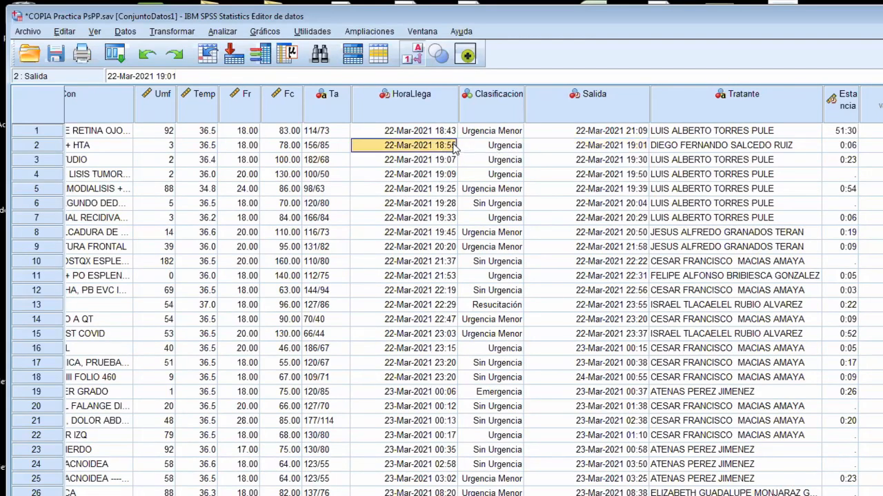
{"action": "left_click", "coordinate": [643, 148]}
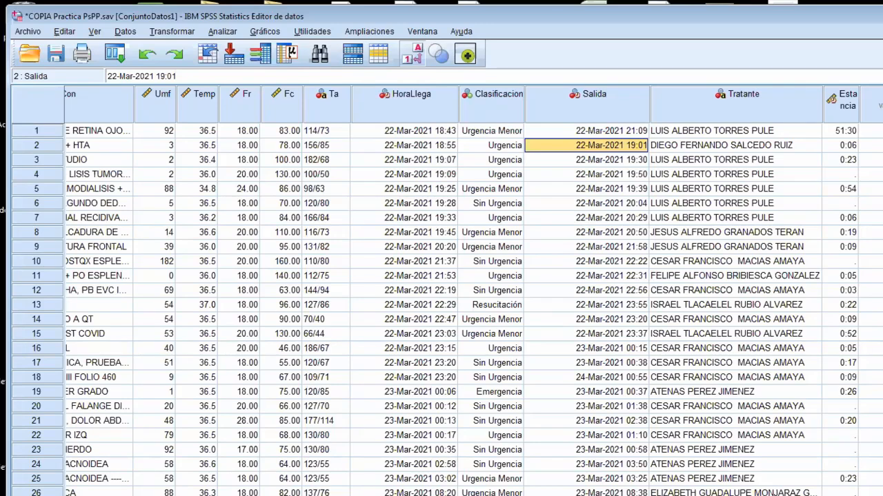
{"action": "scroll", "coordinate": [446, 310], "scroll_direction": "down", "scroll_amount": 3}
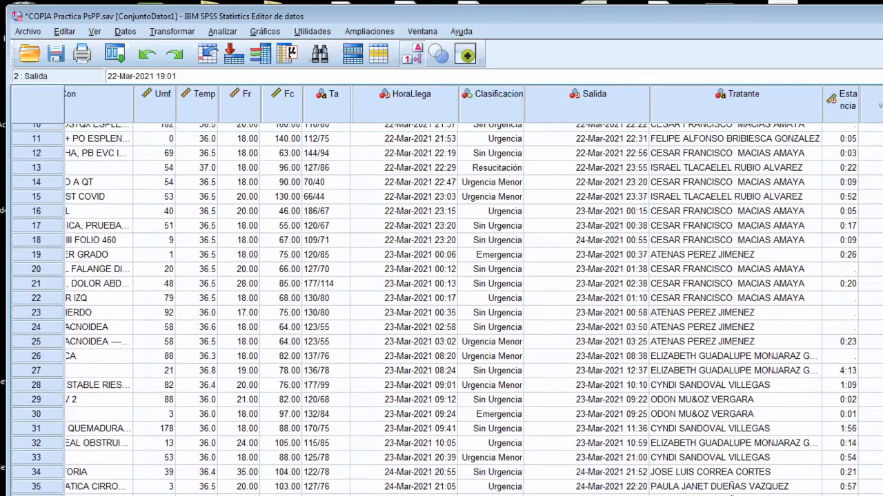
{"action": "scroll", "coordinate": [607, 162], "scroll_direction": "up", "scroll_amount": 3}
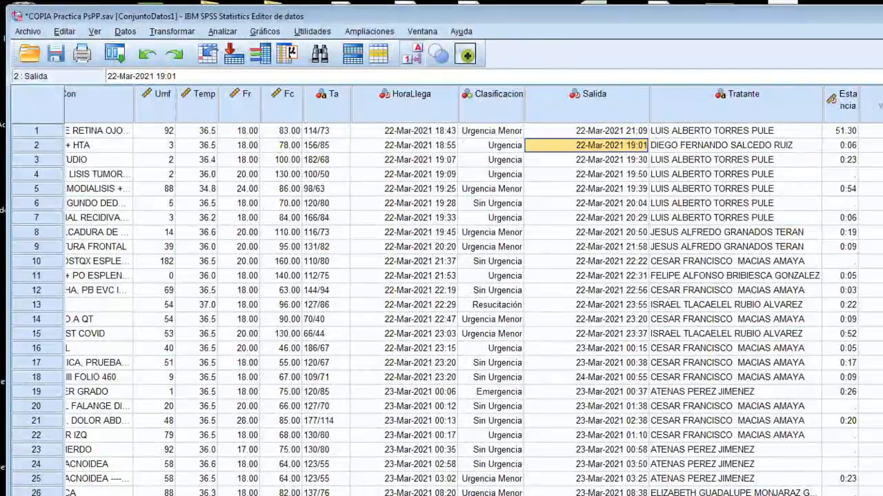
Recheck the first record's Estancia against its arrival and departure times, and compare the same two times in the second record
{"action": "left_click", "coordinate": [847, 131]}
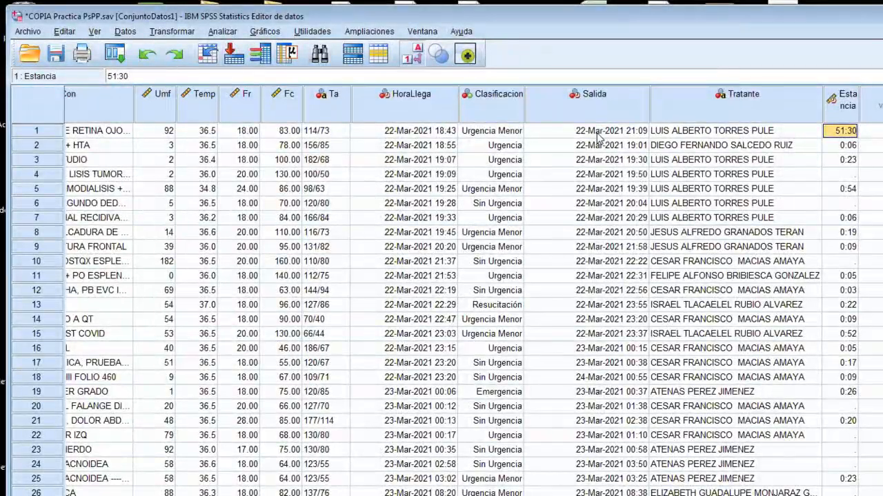
{"action": "left_click", "coordinate": [607, 134]}
{"action": "left_click", "coordinate": [422, 135]}
{"action": "left_click", "coordinate": [620, 135]}
{"action": "left_click", "coordinate": [436, 134]}
{"action": "left_click", "coordinate": [640, 135]}
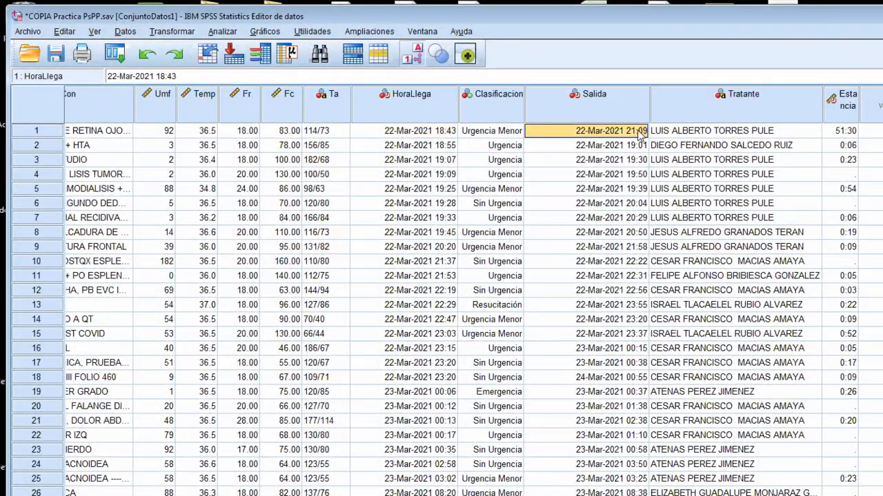
{"action": "left_click", "coordinate": [444, 145]}
{"action": "left_click", "coordinate": [621, 145]}
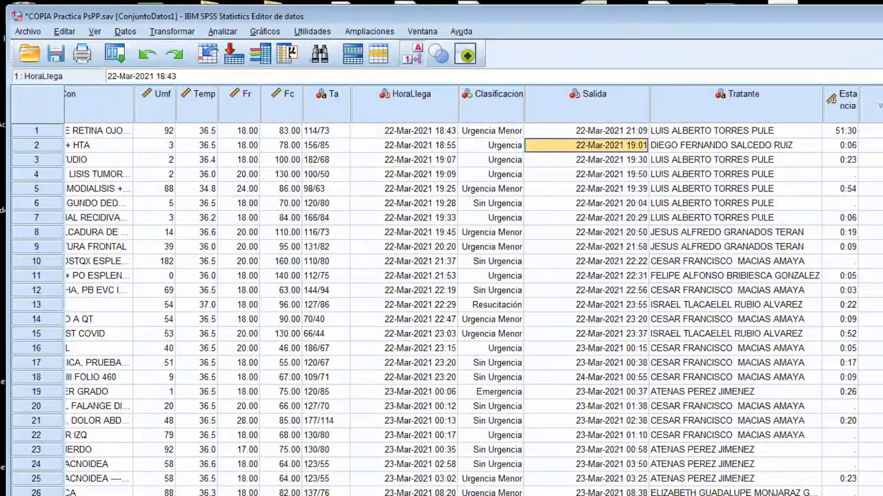
Inspect the Salida values of records 74 and 76 at the end of the dataset and return to the first records
{"action": "scroll", "coordinate": [586, 238], "scroll_direction": "down", "scroll_amount": 20}
{"action": "left_click", "coordinate": [586, 233]}
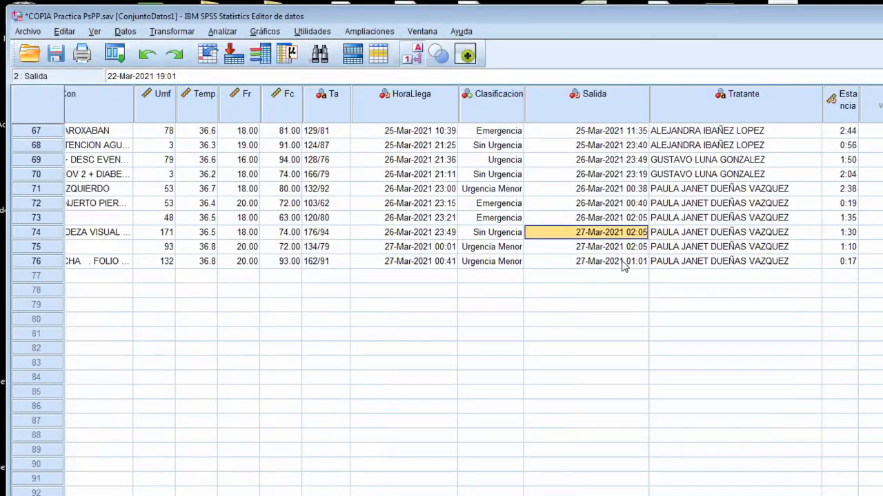
{"action": "left_click", "coordinate": [621, 264]}
{"action": "scroll", "coordinate": [448, 310], "scroll_direction": "up", "scroll_amount": 8}
{"action": "scroll", "coordinate": [673, 233], "scroll_direction": "up", "scroll_amount": 14}
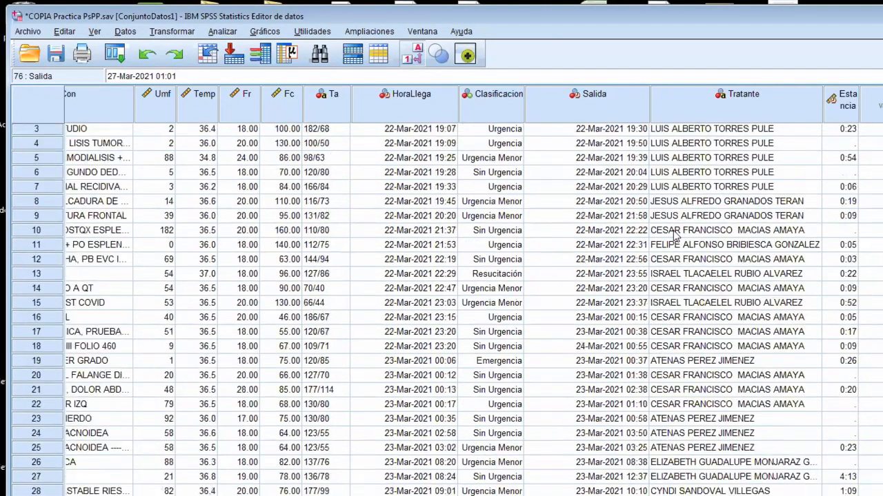
Examine how the Ta blood pressure values are written in the first six records without editing them
{"action": "left_click", "coordinate": [329, 132]}
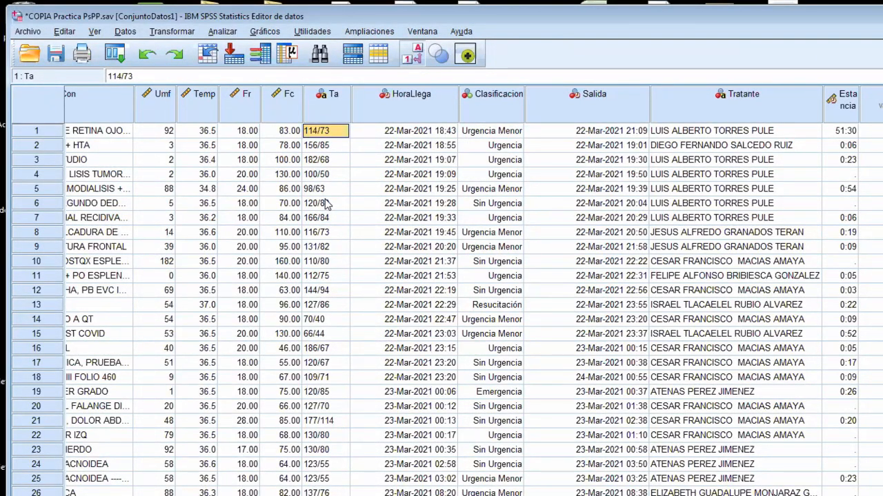
{"action": "left_click", "coordinate": [331, 147]}
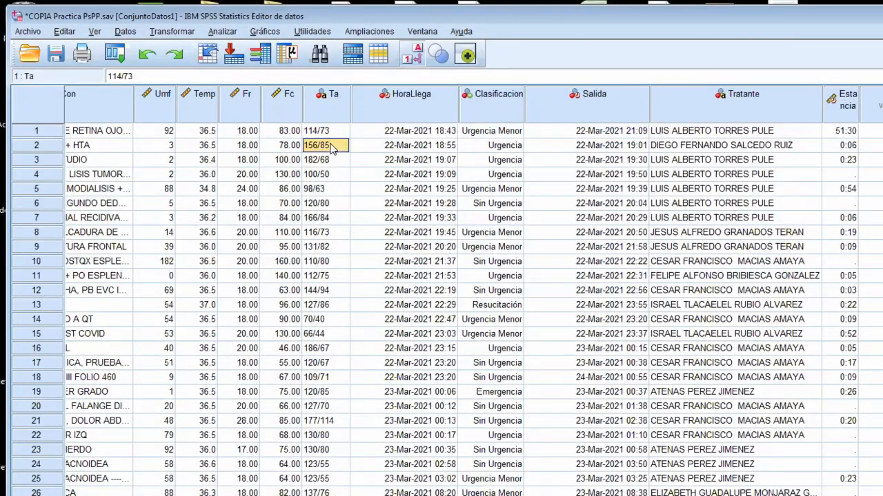
{"action": "double_click", "coordinate": [338, 131]}
{"action": "left_click_drag", "start_coordinate": [338, 131], "coordinate": [257, 131]}
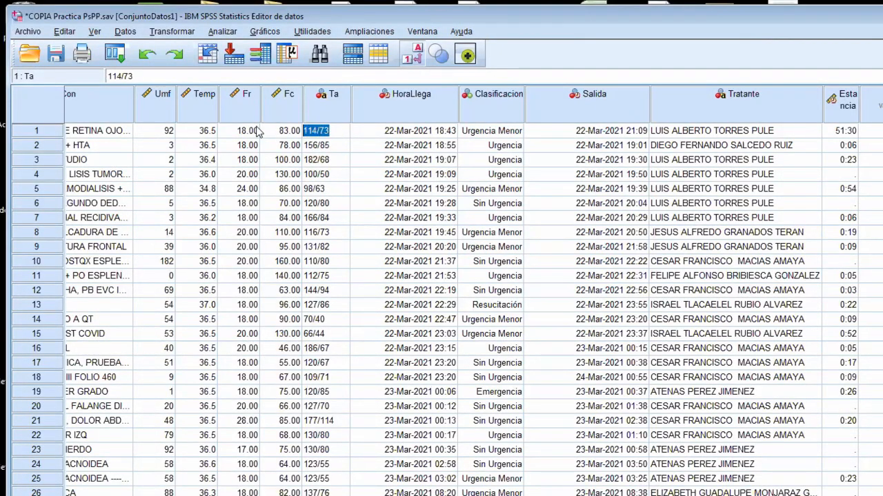
{"action": "left_click", "coordinate": [340, 146]}
{"action": "left_click", "coordinate": [340, 161]}
{"action": "double_click", "coordinate": [343, 175]}
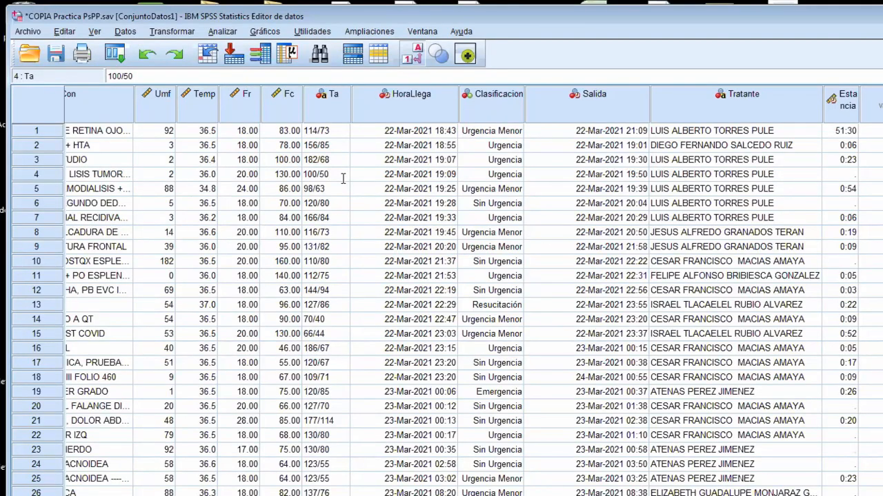
{"action": "left_click_drag", "start_coordinate": [342, 178], "coordinate": [268, 179]}
{"action": "double_click", "coordinate": [332, 188]}
{"action": "left_click_drag", "start_coordinate": [321, 188], "coordinate": [290, 186]}
{"action": "left_click", "coordinate": [341, 205]}
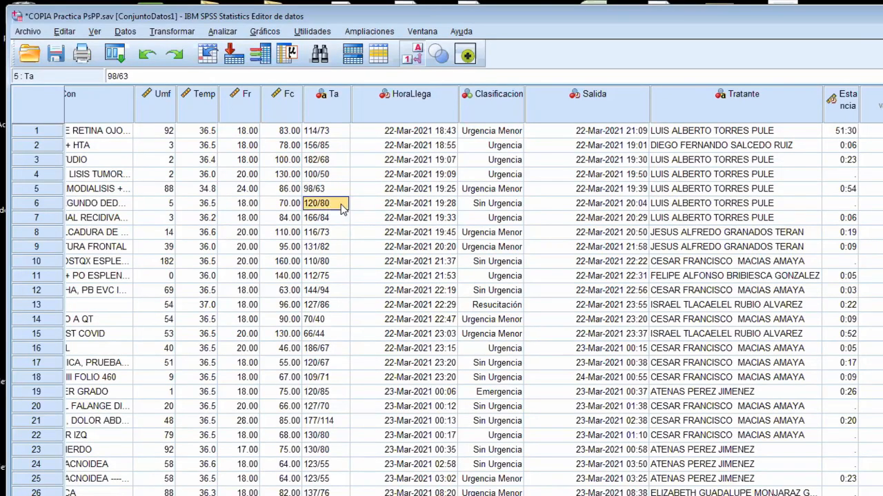
Examine how the Ta blood pressure values are written in records 6 to 18 without editing them
{"action": "double_click", "coordinate": [343, 206]}
{"action": "left_click_drag", "start_coordinate": [343, 206], "coordinate": [289, 205]}
{"action": "left_click", "coordinate": [346, 218]}
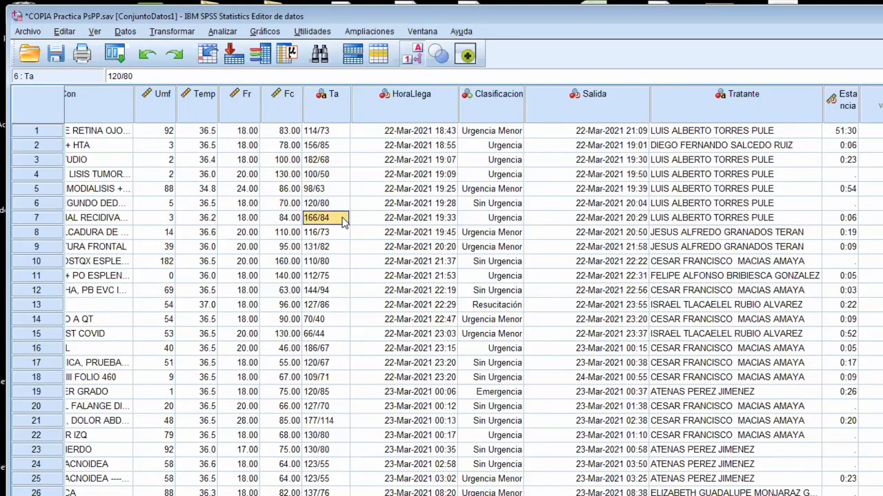
{"action": "left_click", "coordinate": [336, 233]}
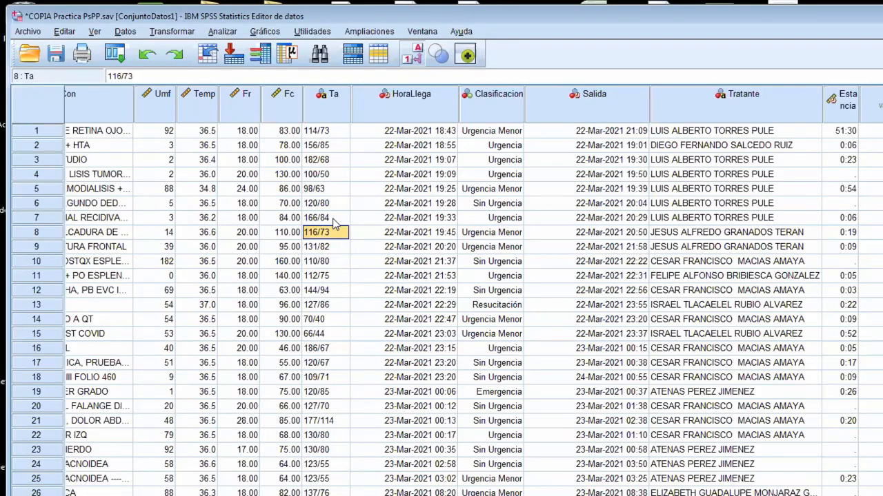
{"action": "left_click", "coordinate": [328, 322]}
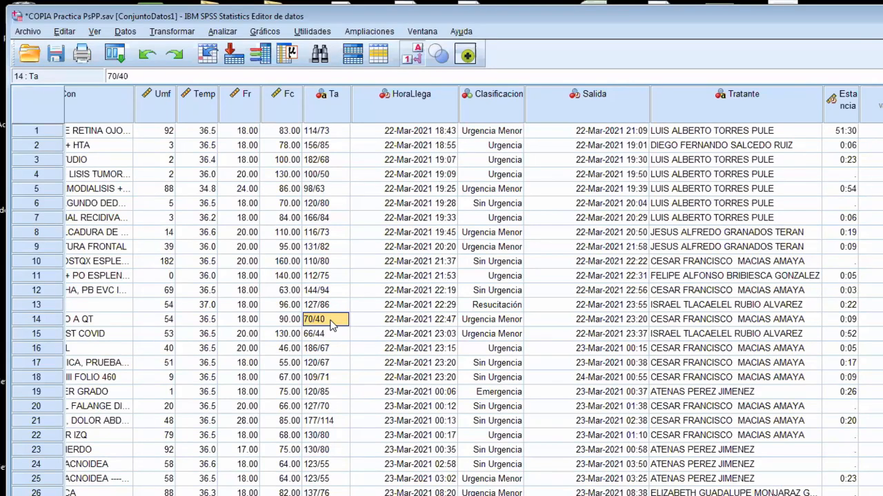
{"action": "double_click", "coordinate": [332, 322]}
{"action": "left_click_drag", "start_coordinate": [329, 319], "coordinate": [282, 318]}
{"action": "left_click", "coordinate": [335, 350]}
{"action": "left_click", "coordinate": [343, 379]}
{"action": "double_click", "coordinate": [342, 380]}
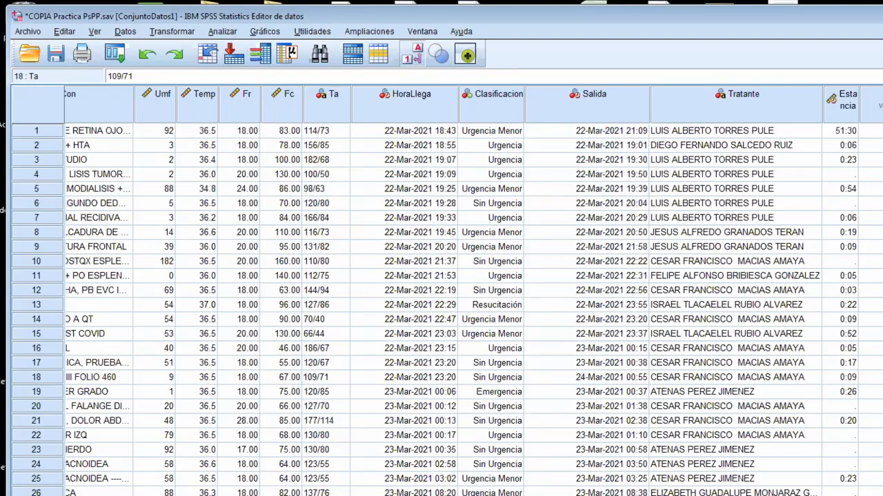
Inspect the first record's Temp, Fr and Fc vital-sign values
{"action": "scroll", "coordinate": [473, 291], "scroll_direction": "left", "scroll_amount": 3}
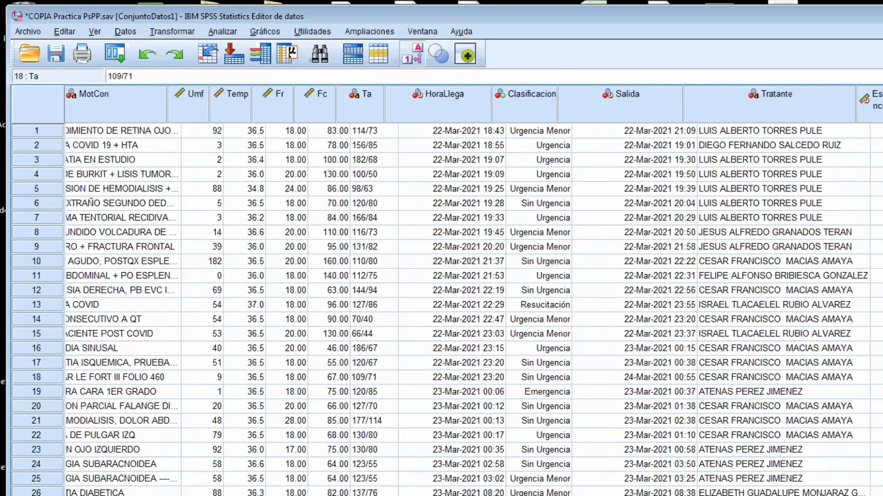
{"action": "scroll", "coordinate": [473, 291], "scroll_direction": "left", "scroll_amount": 3}
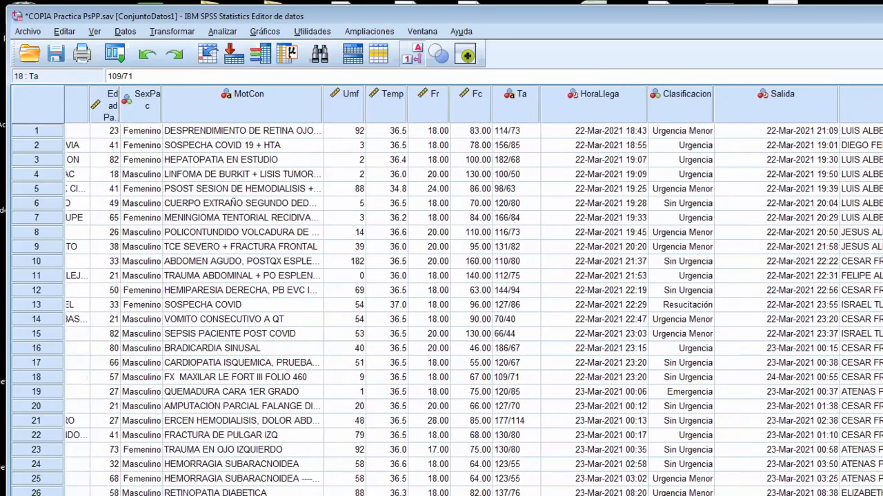
{"action": "scroll", "coordinate": [518, 377], "scroll_direction": "right", "scroll_amount": 1}
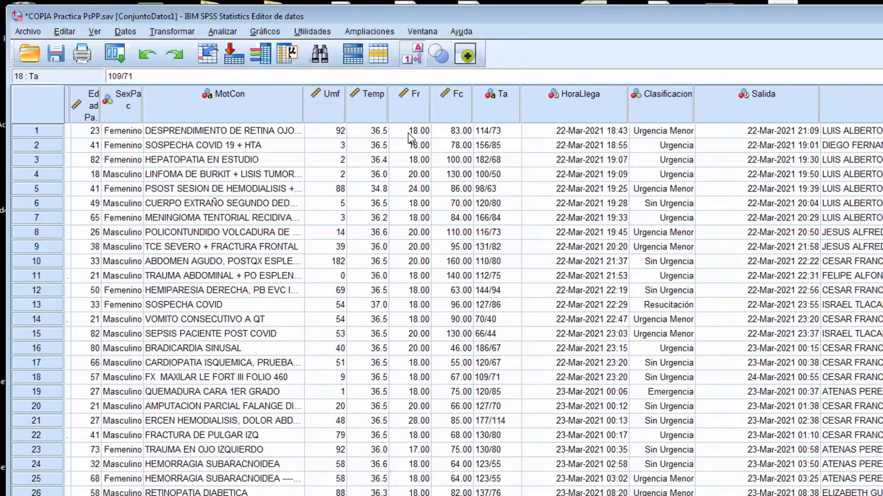
{"action": "left_click", "coordinate": [375, 132]}
{"action": "left_click", "coordinate": [410, 135]}
{"action": "left_click", "coordinate": [449, 131]}
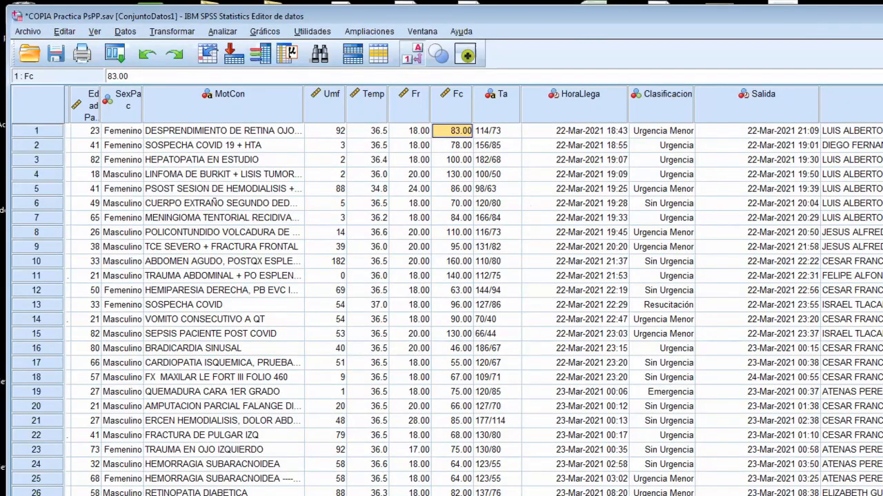
Review the Clasificacion triage categories in the first 23 records and in record 39
{"action": "scroll", "coordinate": [475, 291], "scroll_direction": "right", "scroll_amount": 3}
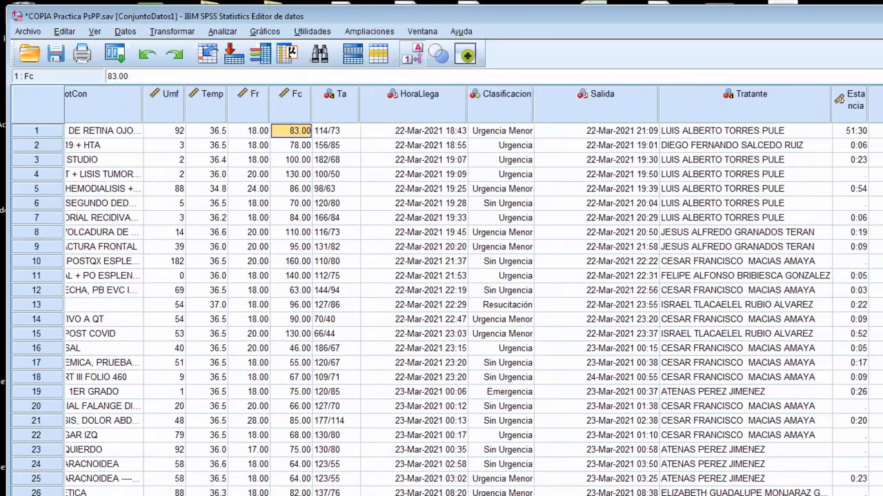
{"action": "left_click", "coordinate": [525, 151]}
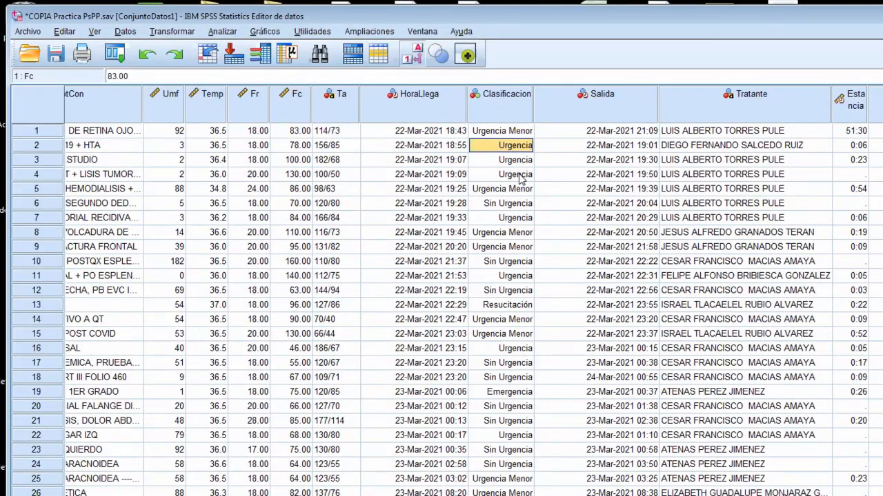
{"action": "left_click", "coordinate": [522, 134]}
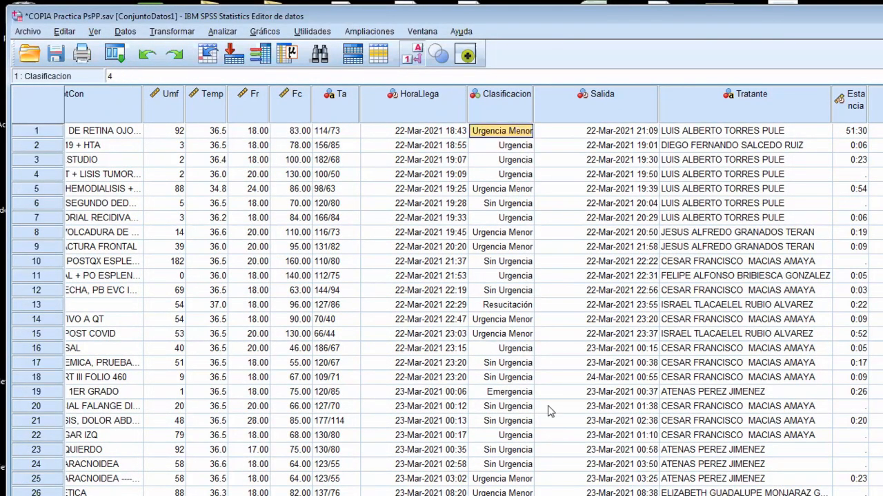
{"action": "left_click", "coordinate": [513, 452]}
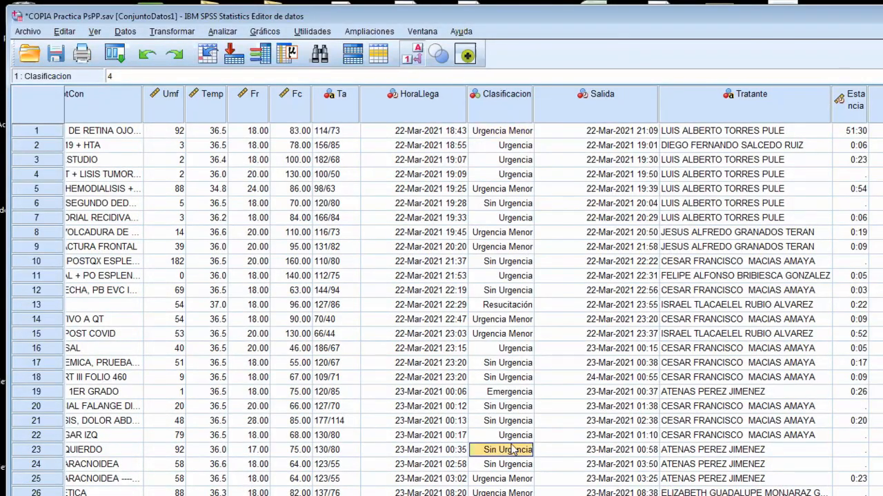
{"action": "left_click", "coordinate": [511, 417]}
{"action": "left_click", "coordinate": [520, 407]}
{"action": "left_click", "coordinate": [527, 421]}
{"action": "left_click", "coordinate": [524, 408]}
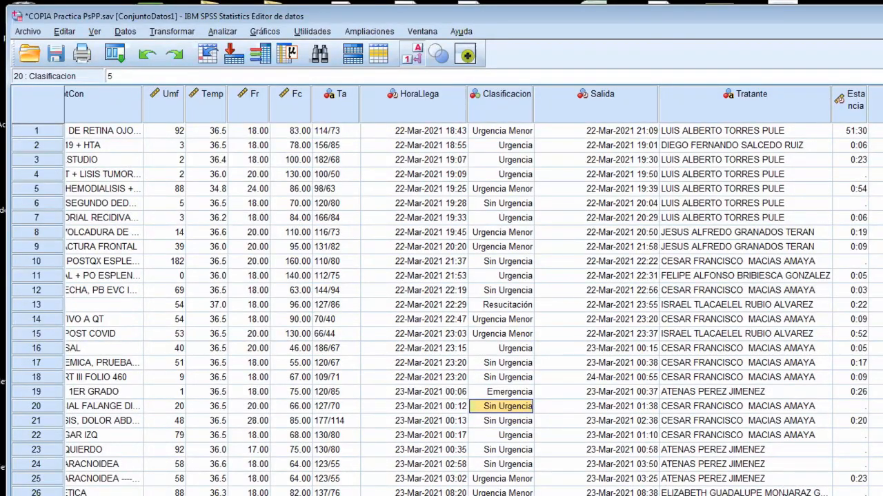
{"action": "scroll", "coordinate": [676, 462], "scroll_direction": "down", "scroll_amount": 11}
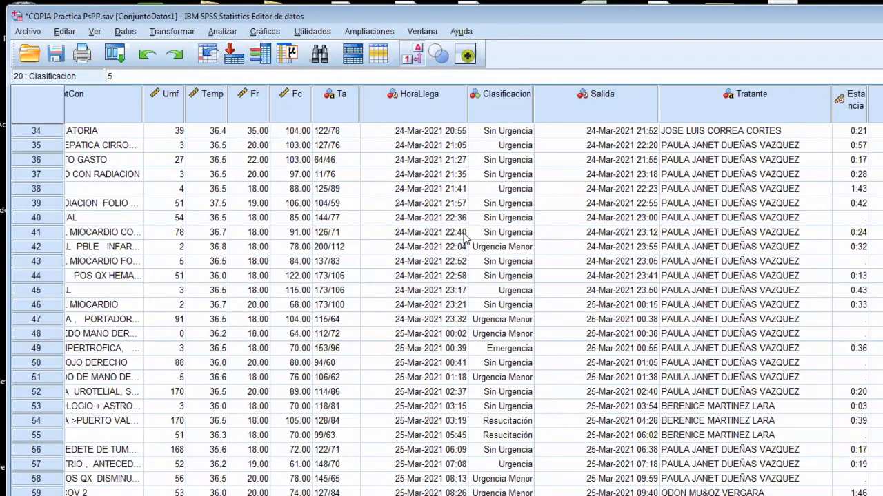
{"action": "left_click", "coordinate": [512, 204]}
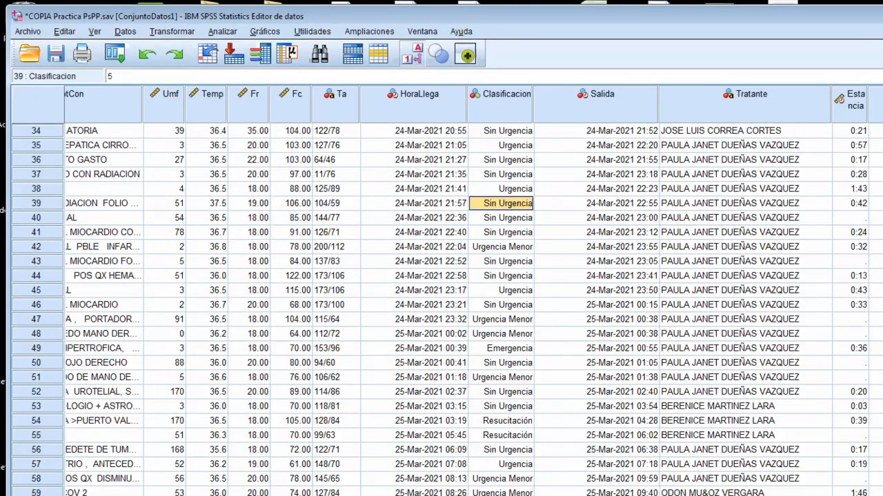
{"action": "scroll", "coordinate": [441, 310], "scroll_direction": "down", "scroll_amount": 2}
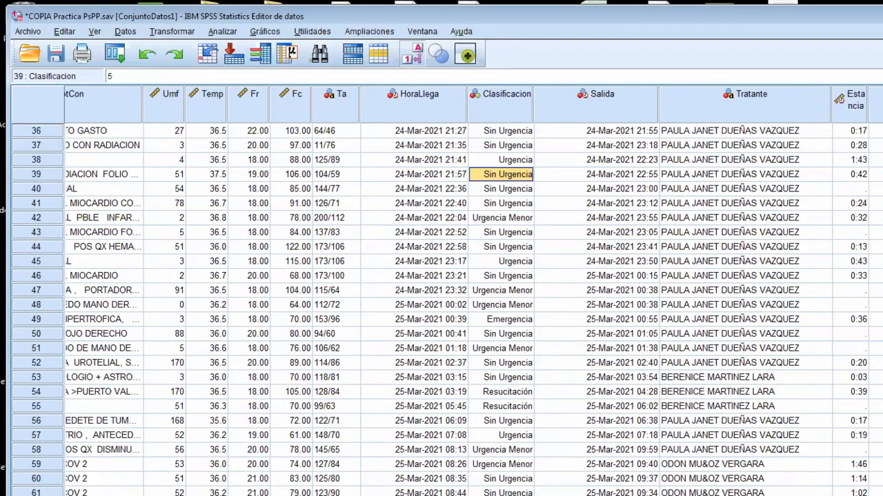
Review the patient columns from record 36 onward and examine the Estancia values, particularly in records 59, 60 and 63
{"action": "scroll", "coordinate": [468, 291], "scroll_direction": "left", "scroll_amount": 5}
{"action": "scroll", "coordinate": [468, 291], "scroll_direction": "left", "scroll_amount": 3}
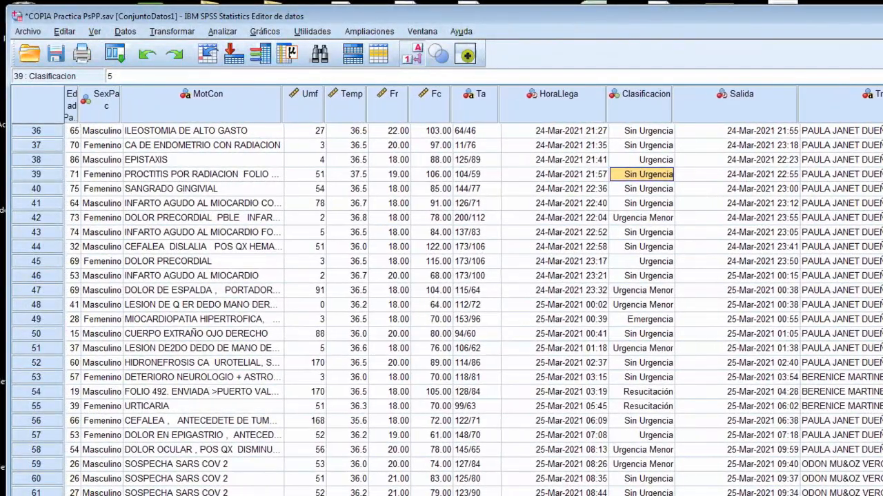
{"action": "scroll", "coordinate": [468, 291], "scroll_direction": "left", "scroll_amount": 2}
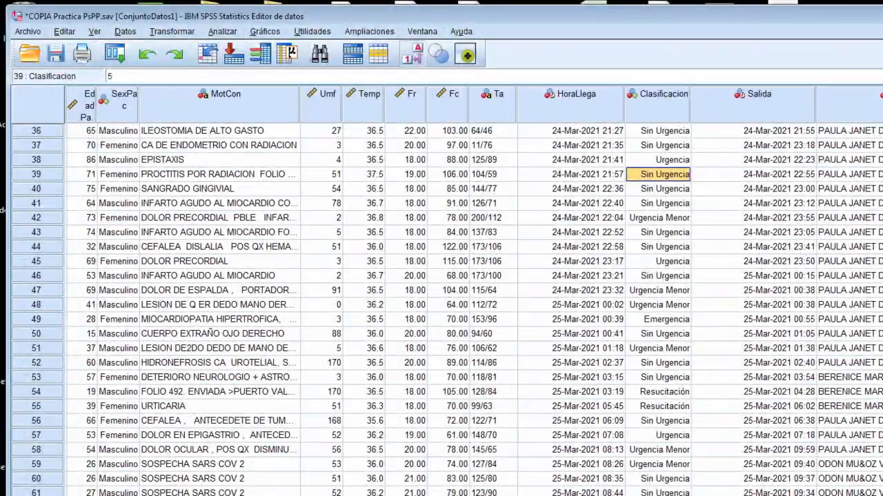
{"action": "scroll", "coordinate": [854, 189], "scroll_direction": "right", "scroll_amount": 3}
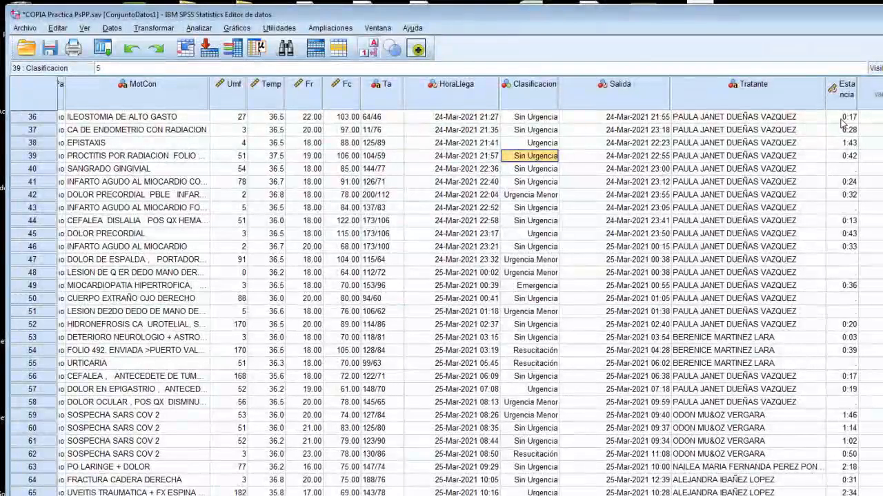
{"action": "left_click", "coordinate": [841, 130]}
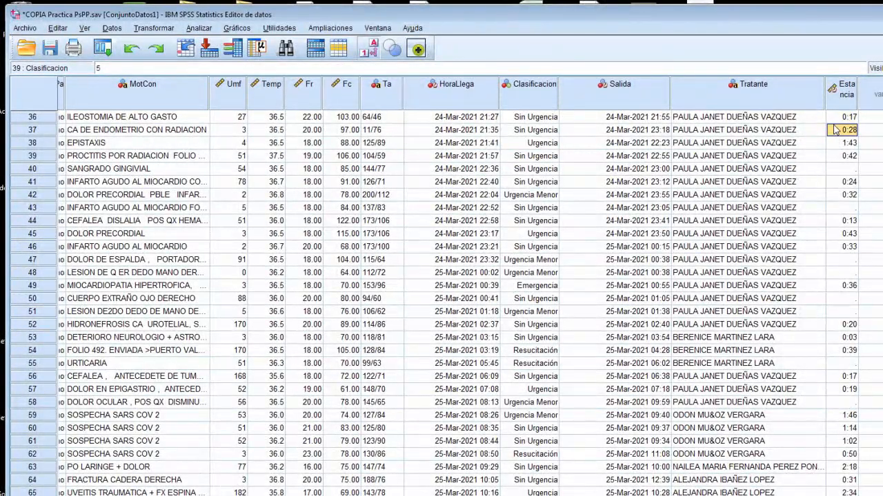
{"action": "left_click_drag", "start_coordinate": [835, 122], "coordinate": [842, 493]}
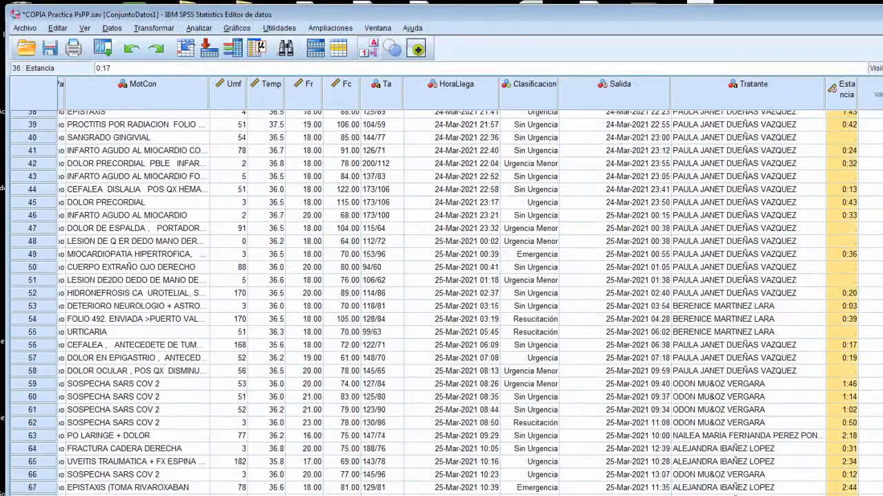
{"action": "left_click", "coordinate": [838, 386]}
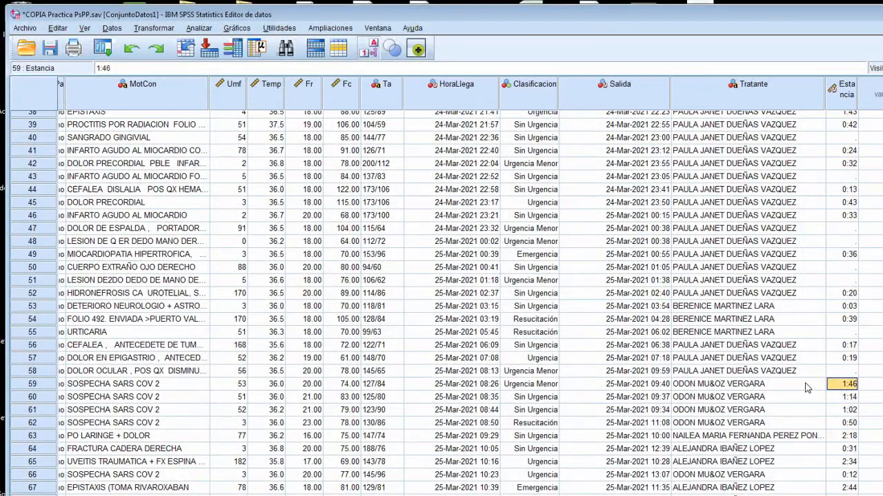
{"action": "left_click", "coordinate": [843, 397]}
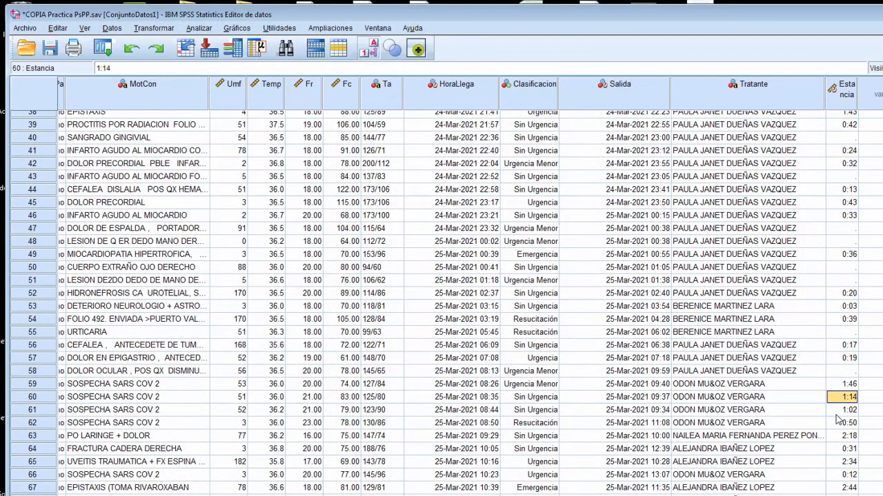
{"action": "left_click", "coordinate": [837, 436]}
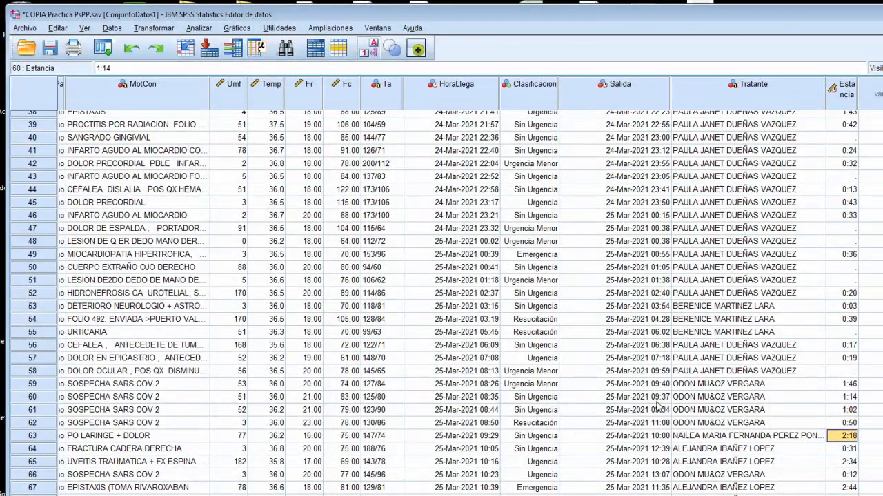
Examine the Clasificacion categories of records 39 to 53 without changing any value
{"action": "left_click_drag", "start_coordinate": [537, 125], "coordinate": [544, 307]}
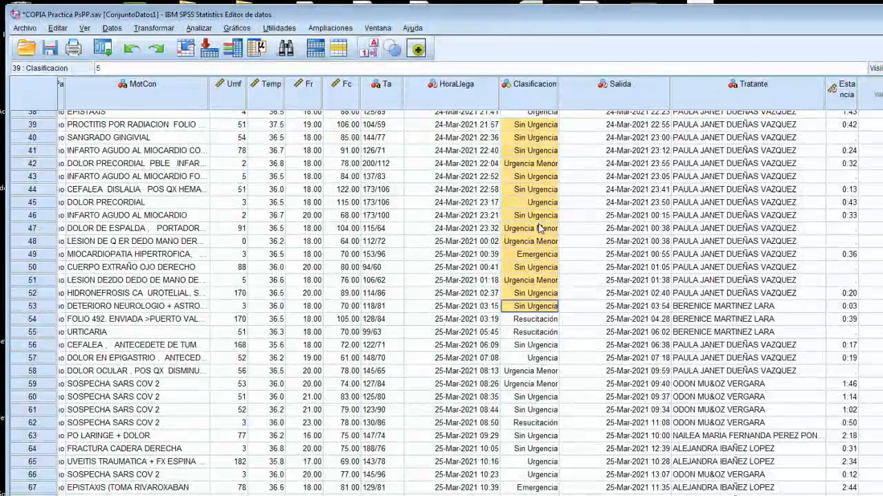
{"action": "double_click", "coordinate": [544, 228]}
{"action": "key", "text": "Return"}
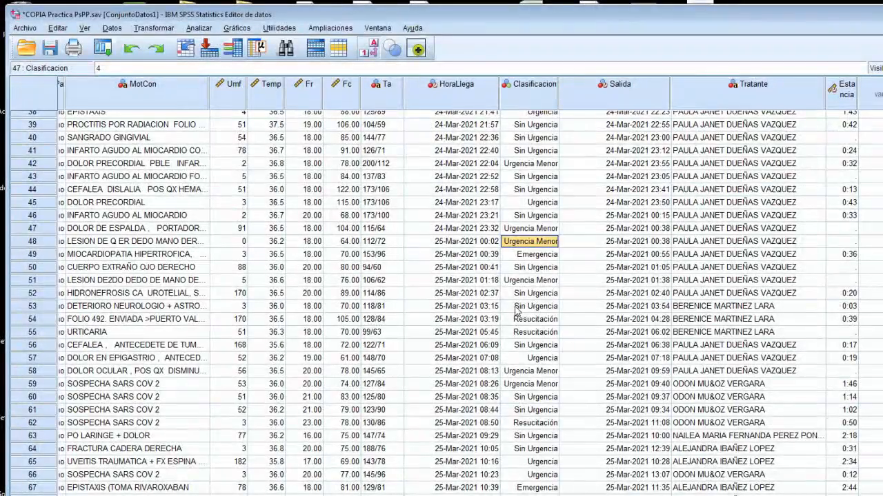
{"action": "left_click", "coordinate": [525, 281]}
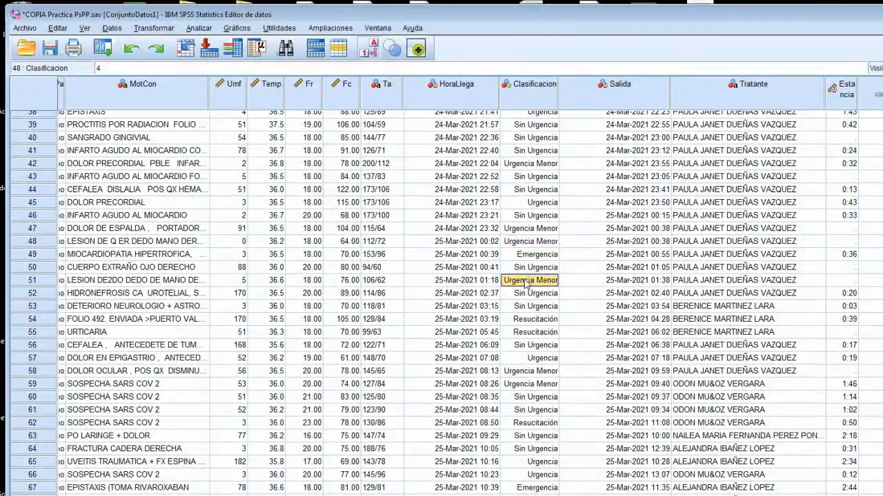
Compare the Resucitación, Emergencia and Sin Urgencia cases in records 40 to 55, including record 54's Salida time
{"action": "left_click", "coordinate": [534, 334]}
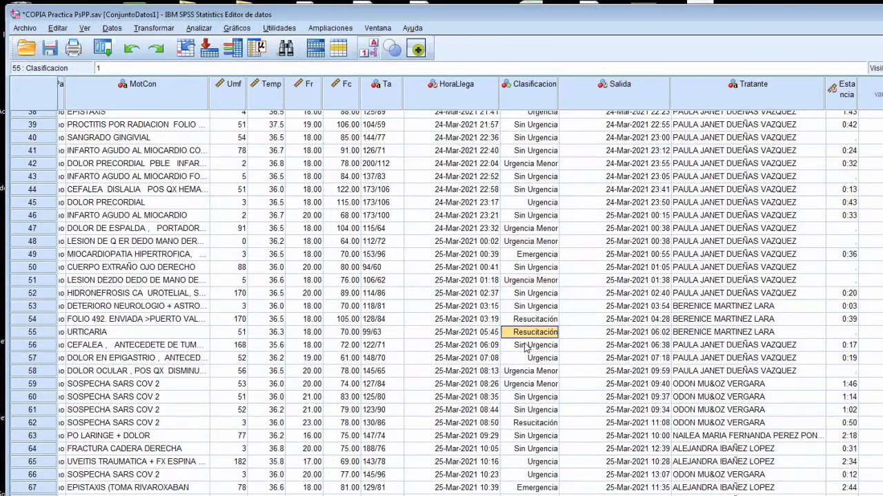
{"action": "left_click_drag", "start_coordinate": [541, 332], "coordinate": [541, 321]}
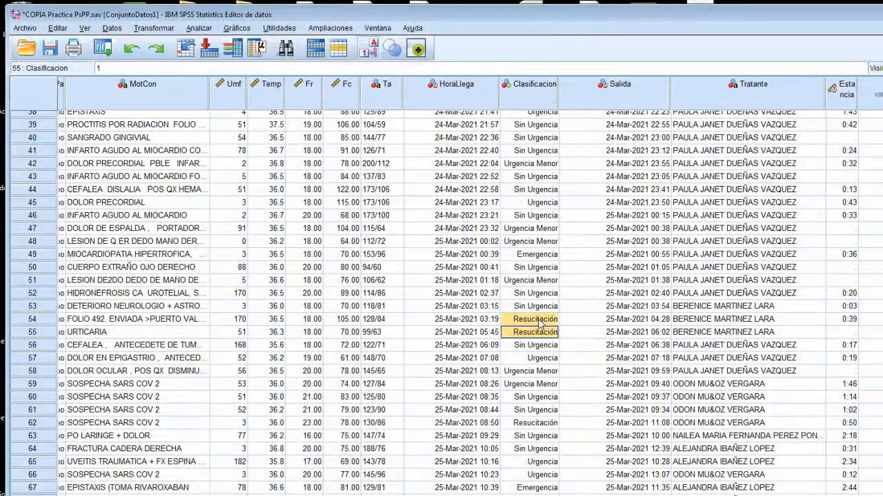
{"action": "double_click", "coordinate": [540, 319]}
{"action": "left_click", "coordinate": [565, 321]}
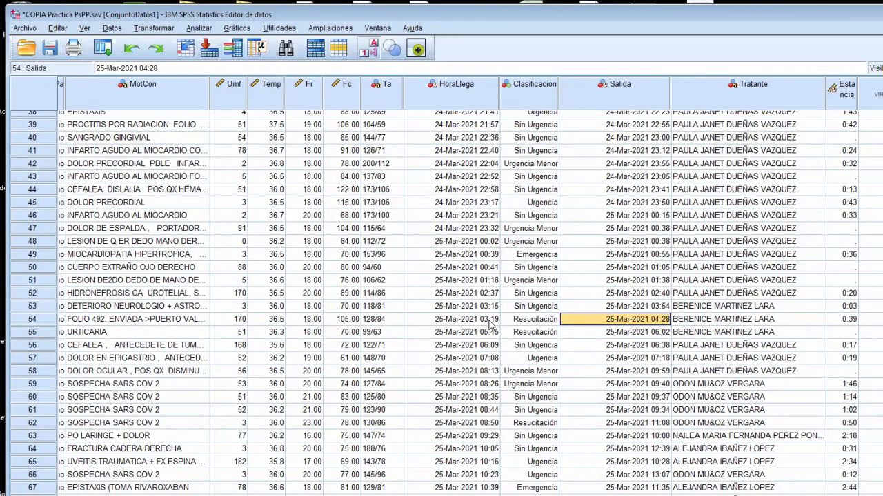
{"action": "left_click_drag", "start_coordinate": [535, 255], "coordinate": [543, 274]}
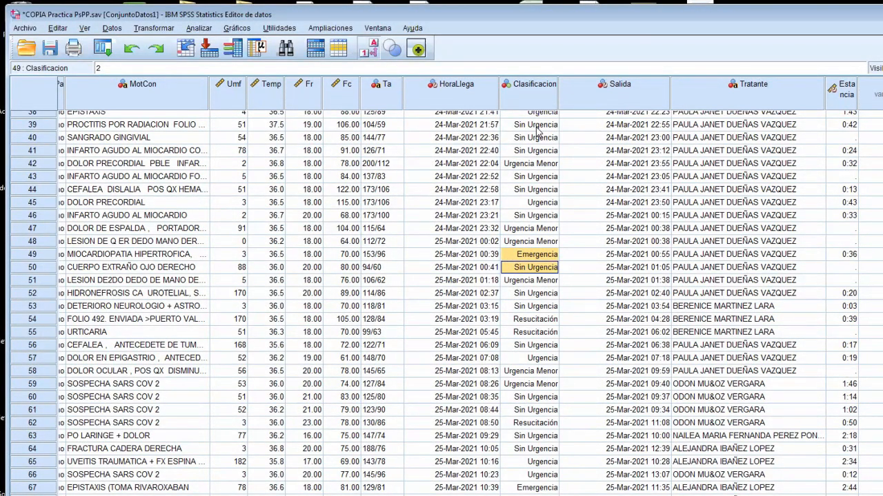
{"action": "left_click_drag", "start_coordinate": [535, 138], "coordinate": [539, 150]}
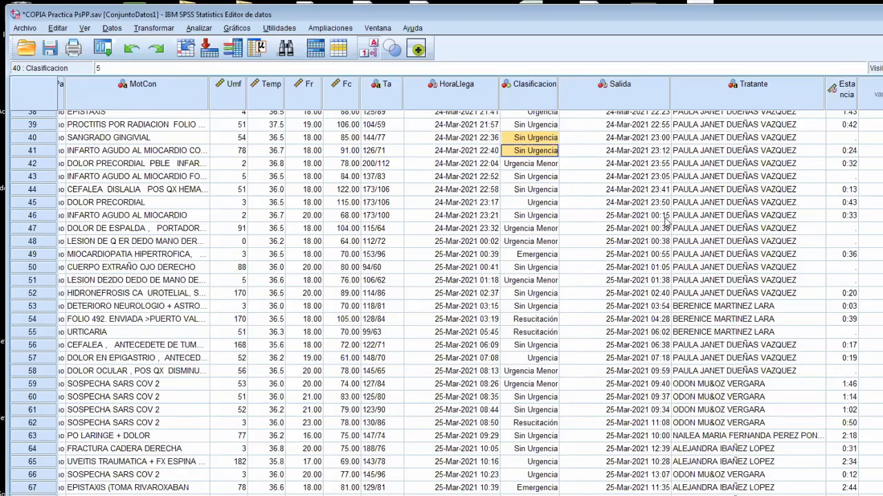
Set up a Frequencies analysis with Estancia and Clasificacion as its variables
{"action": "left_click", "coordinate": [844, 95]}
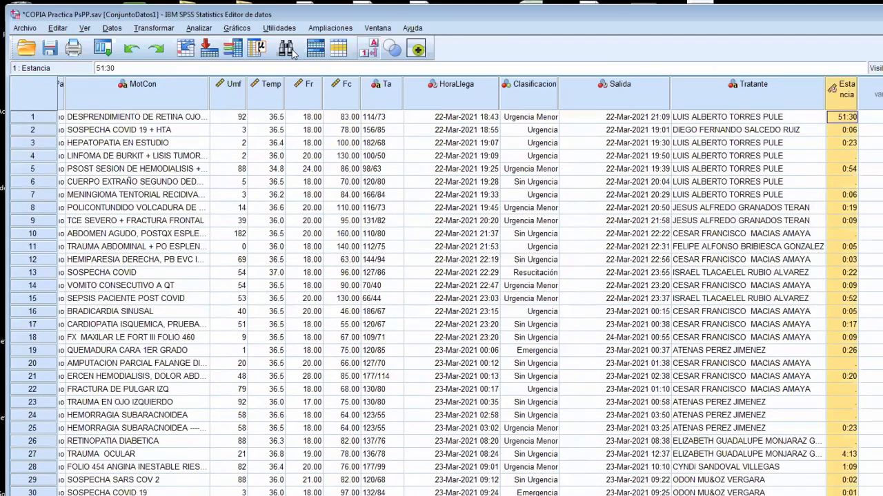
{"action": "left_click", "coordinate": [199, 28]}
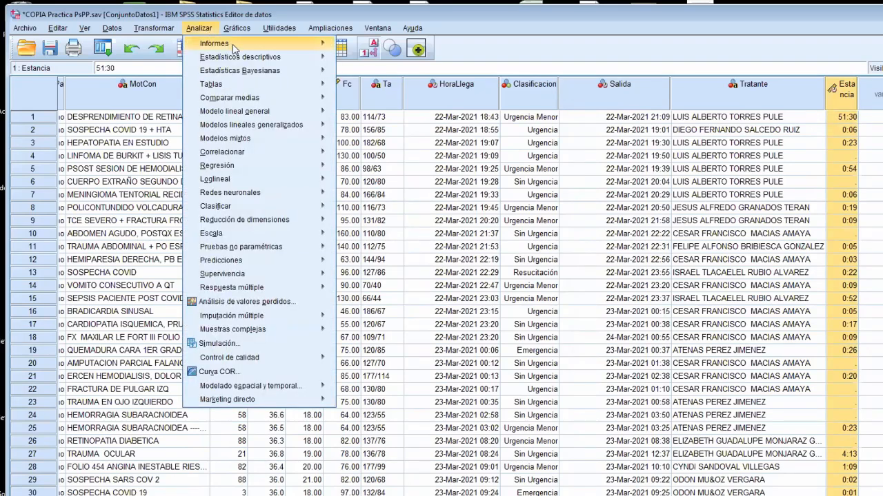
{"action": "mouse_move", "coordinate": [234, 44]}
{"action": "mouse_move", "coordinate": [242, 61]}
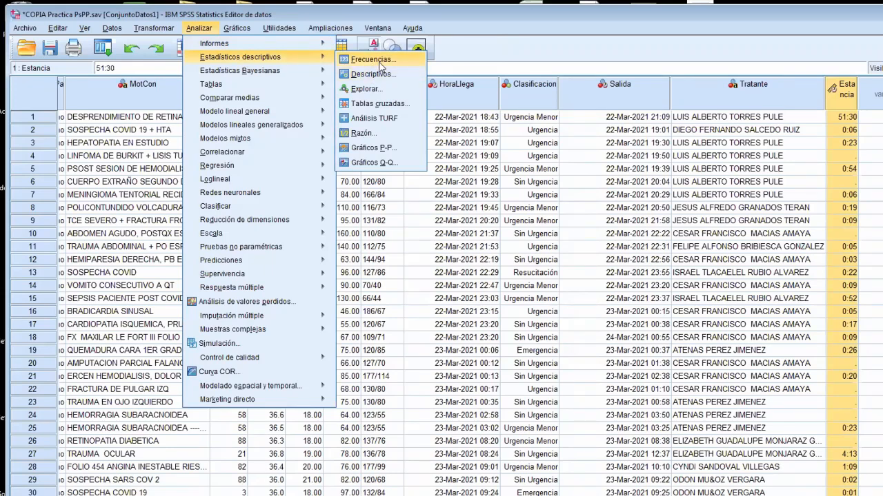
{"action": "left_click", "coordinate": [373, 60]}
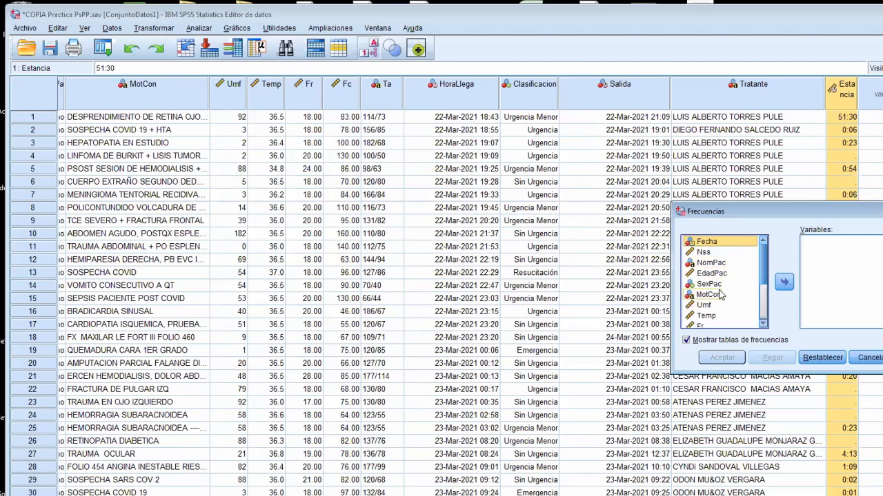
{"action": "left_click", "coordinate": [763, 325]}
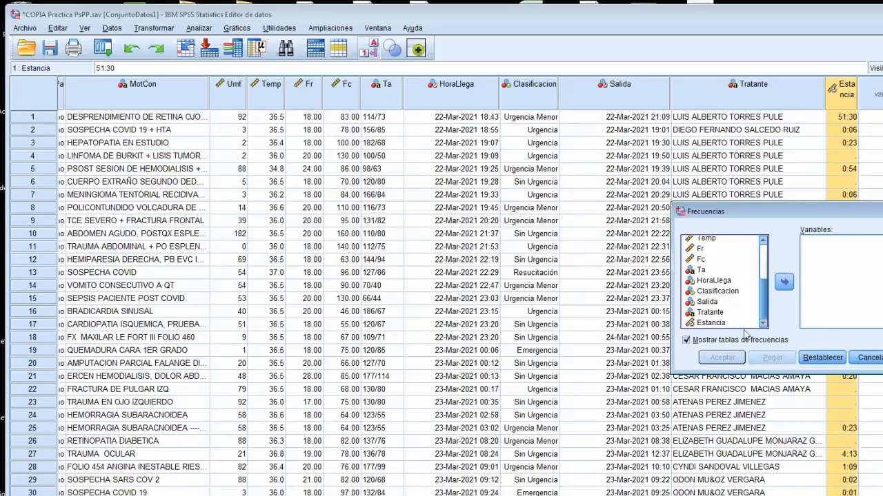
{"action": "double_click", "coordinate": [721, 324]}
{"action": "left_click", "coordinate": [726, 305]}
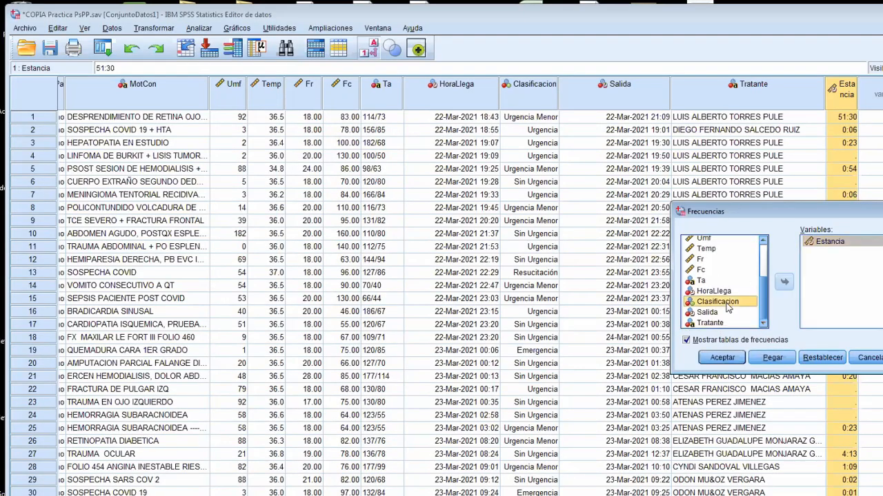
{"action": "double_click", "coordinate": [727, 305]}
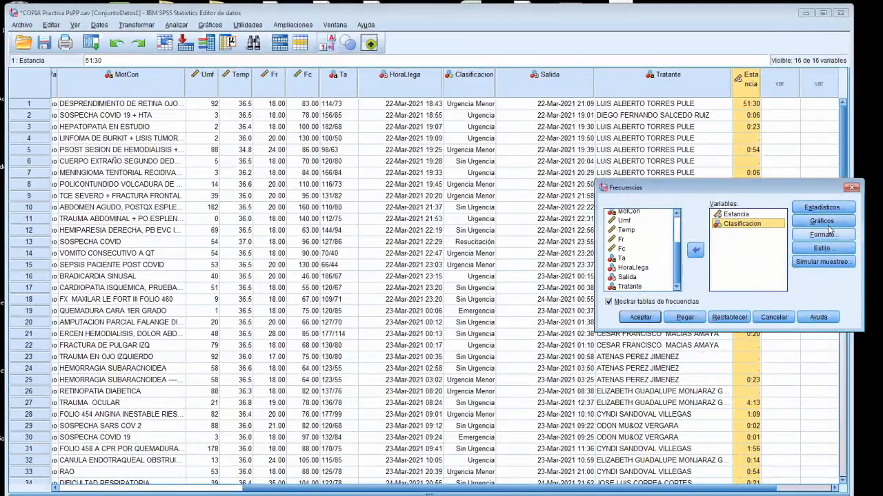
Request the mean and quartiles in the Frequencies statistics, leaving custom percentiles off
{"action": "left_click", "coordinate": [822, 208]}
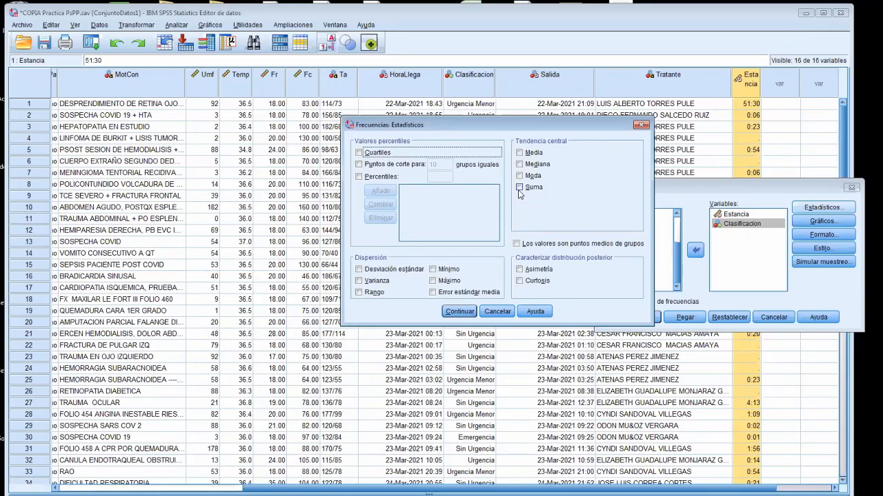
{"action": "left_click", "coordinate": [520, 154]}
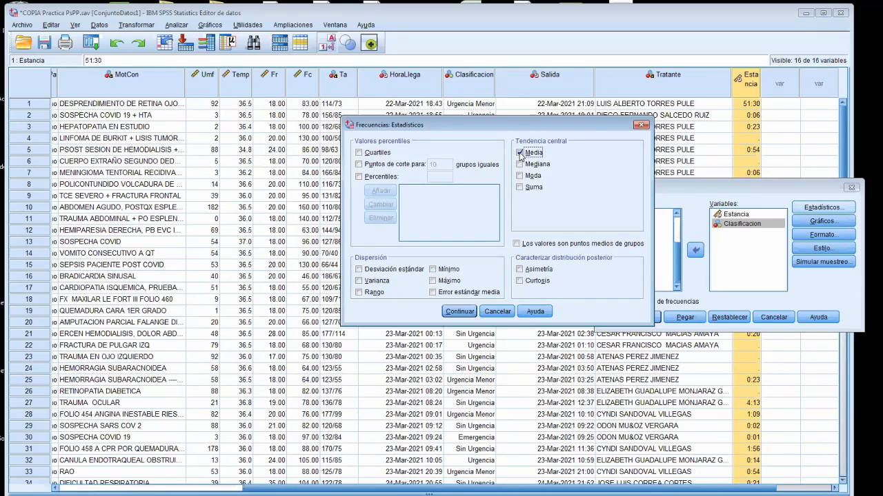
{"action": "left_click", "coordinate": [359, 177]}
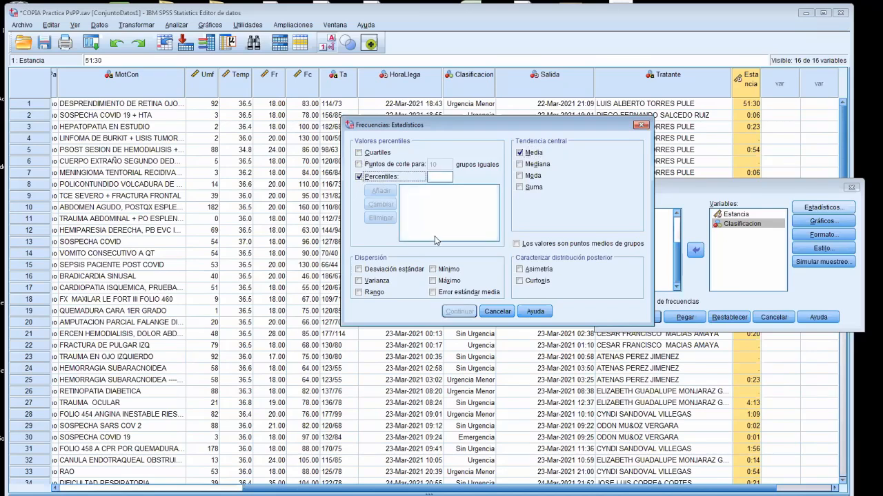
{"action": "left_click", "coordinate": [360, 176]}
{"action": "left_click", "coordinate": [359, 152]}
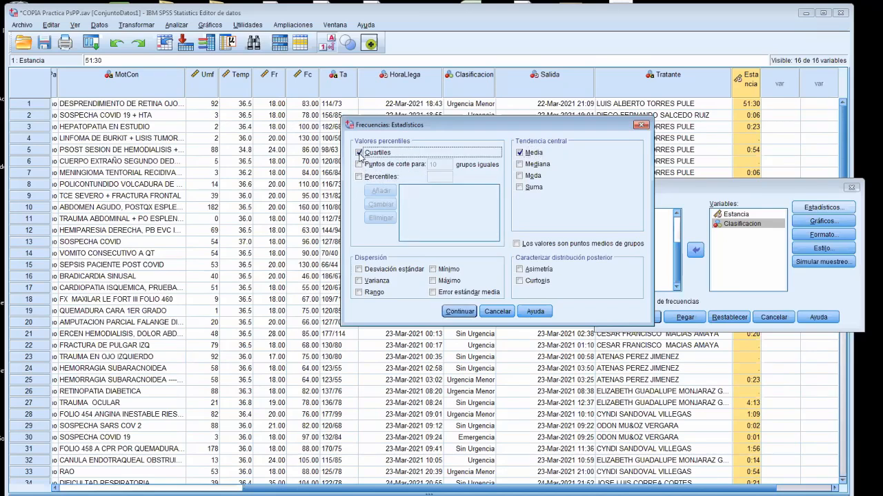
{"action": "left_click", "coordinate": [472, 312]}
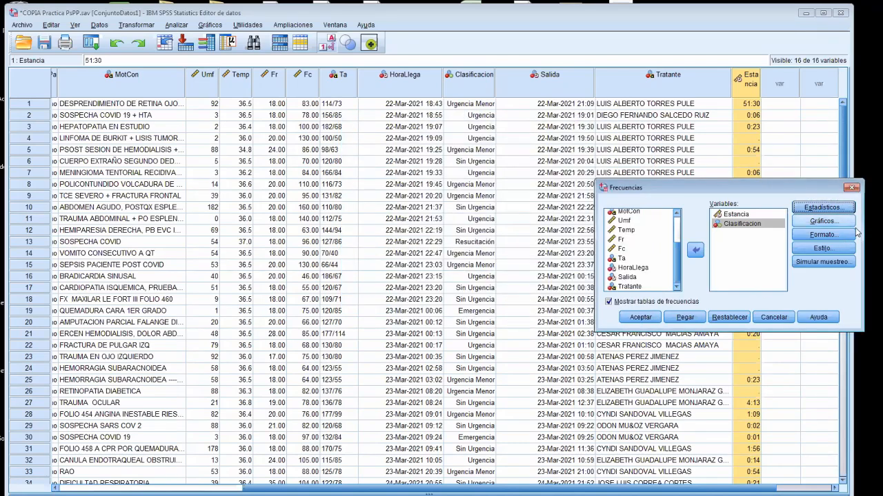
Add bar charts showing percentages to the Frequencies analysis and run it
{"action": "left_click", "coordinate": [821, 221]}
{"action": "left_click", "coordinate": [506, 191]}
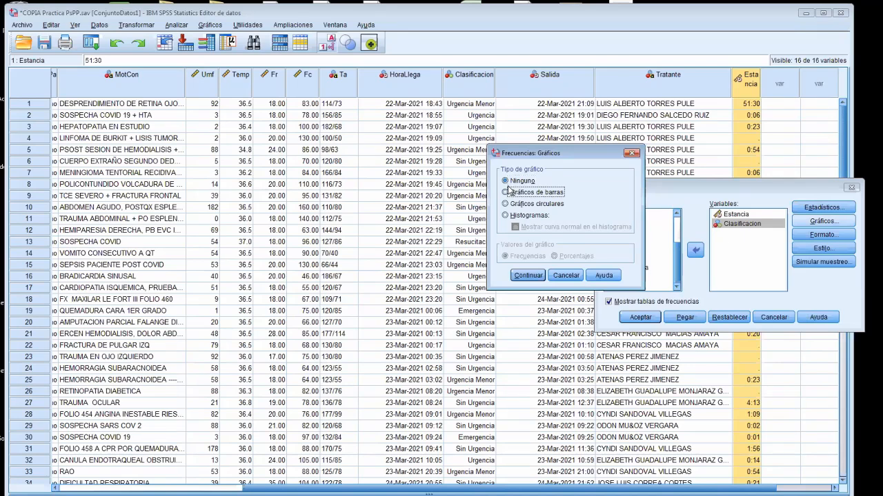
{"action": "left_click", "coordinate": [558, 257]}
{"action": "left_click", "coordinate": [533, 277]}
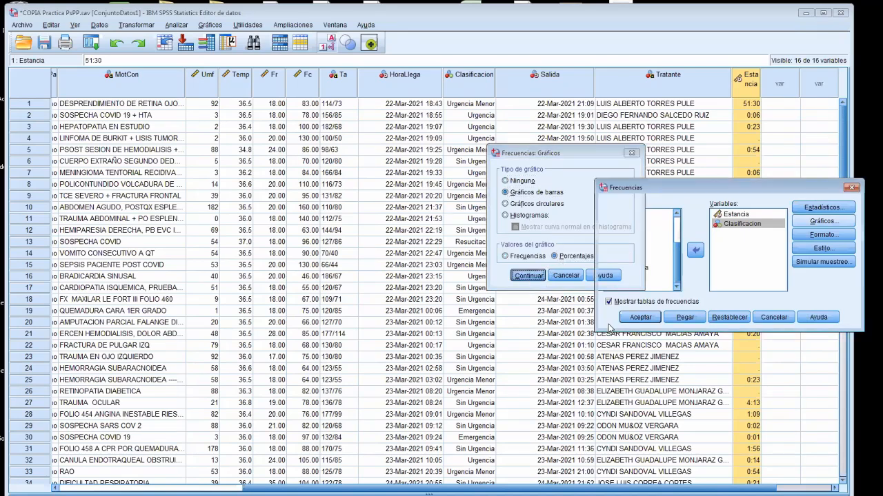
{"action": "left_click", "coordinate": [640, 318]}
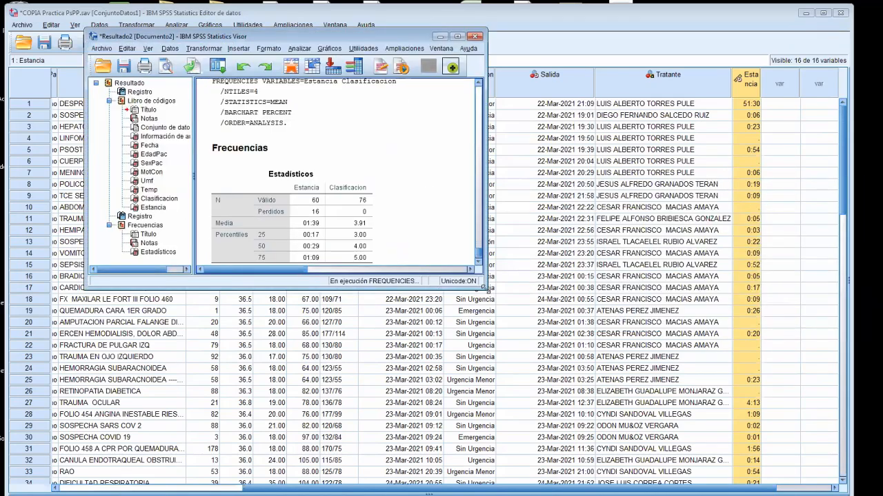
Enlarge the results window and examine the Frecuencias statistics, the Estancia and Clasificacion frequency tables, and the Estancia bar chart
{"action": "left_click_drag", "start_coordinate": [484, 289], "coordinate": [719, 458]}
{"action": "left_click", "coordinate": [429, 314]}
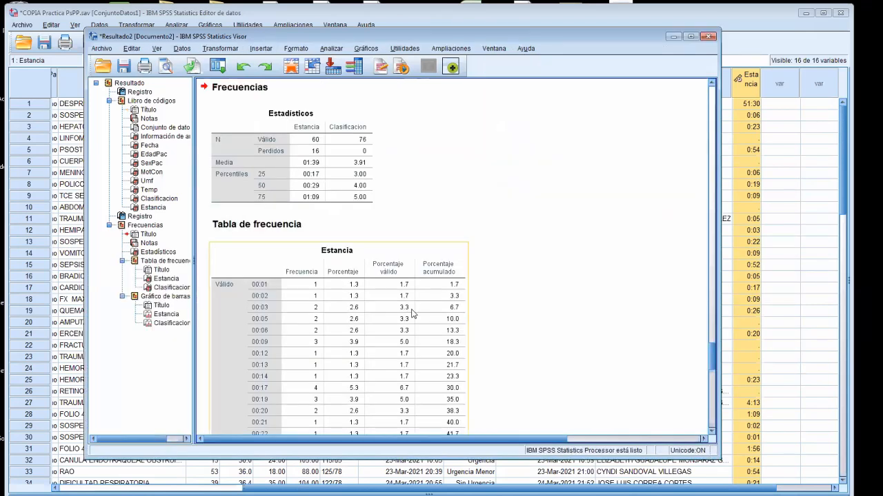
{"action": "left_click", "coordinate": [338, 135]}
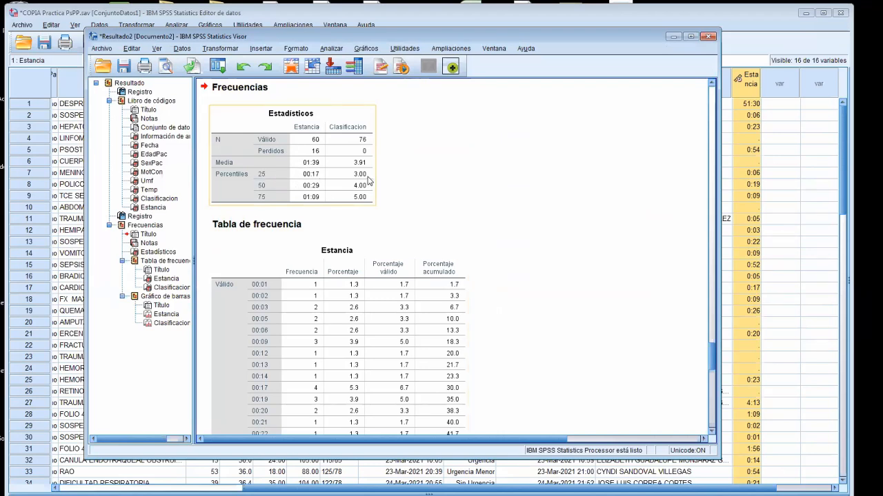
{"action": "scroll", "coordinate": [714, 370], "scroll_direction": "down", "scroll_amount": 2}
{"action": "left_click_drag", "start_coordinate": [714, 369], "coordinate": [715, 413]}
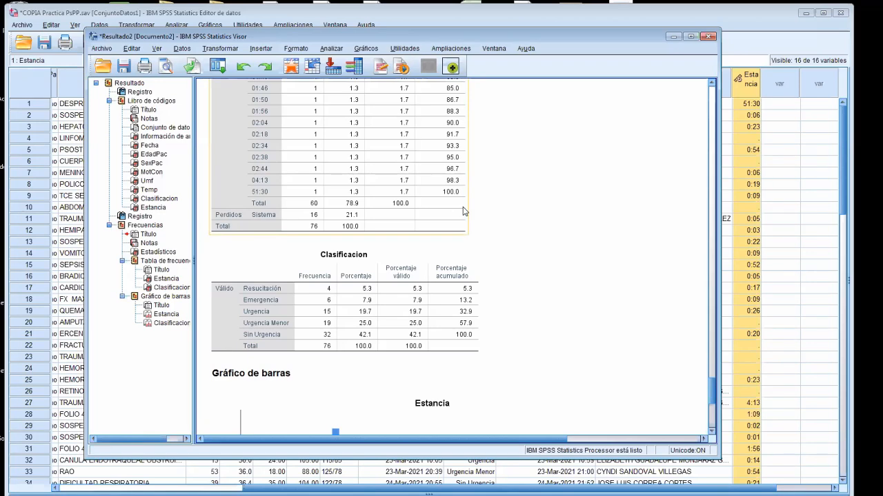
{"action": "left_click", "coordinate": [311, 207]}
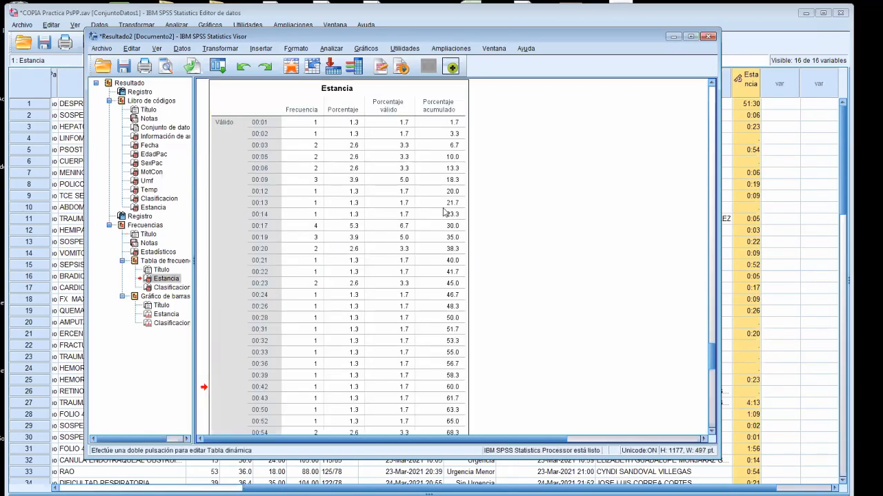
{"action": "mouse_move", "coordinate": [707, 366]}
{"action": "left_mouse_down"}
{"action": "mouse_move", "coordinate": [712, 408]}
{"action": "mouse_move", "coordinate": [708, 379]}
{"action": "left_mouse_up"}
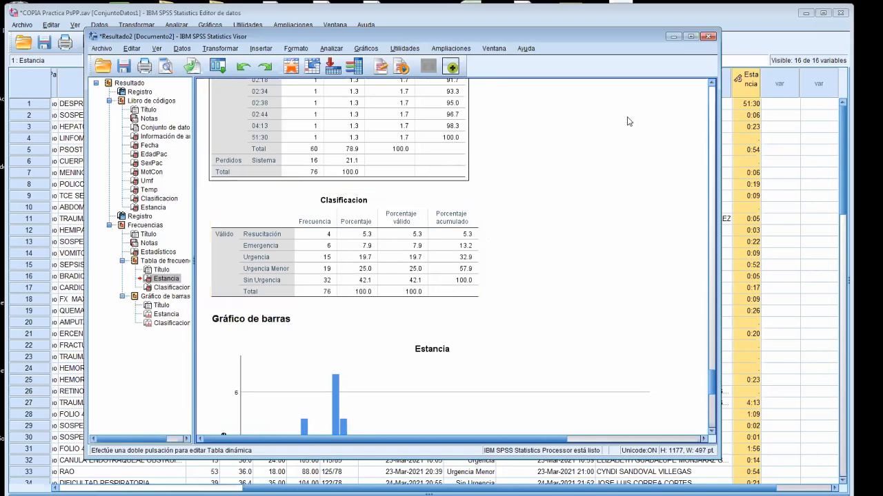
{"action": "left_click_drag", "start_coordinate": [709, 376], "coordinate": [708, 340]}
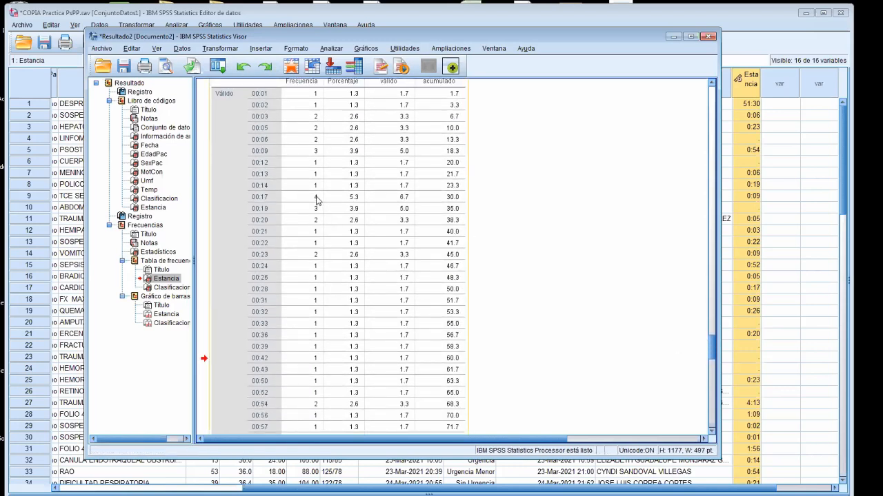
{"action": "scroll", "coordinate": [321, 210], "scroll_direction": "up", "scroll_amount": 1}
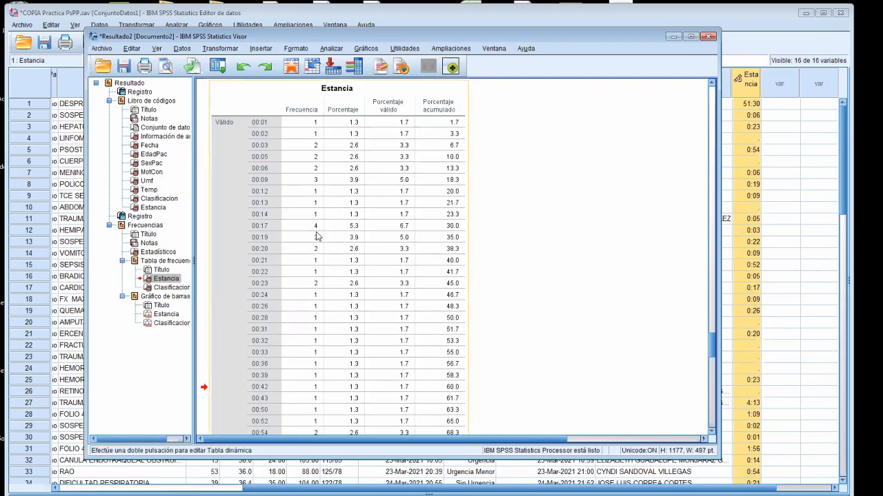
{"action": "left_click_drag", "start_coordinate": [708, 341], "coordinate": [717, 387]}
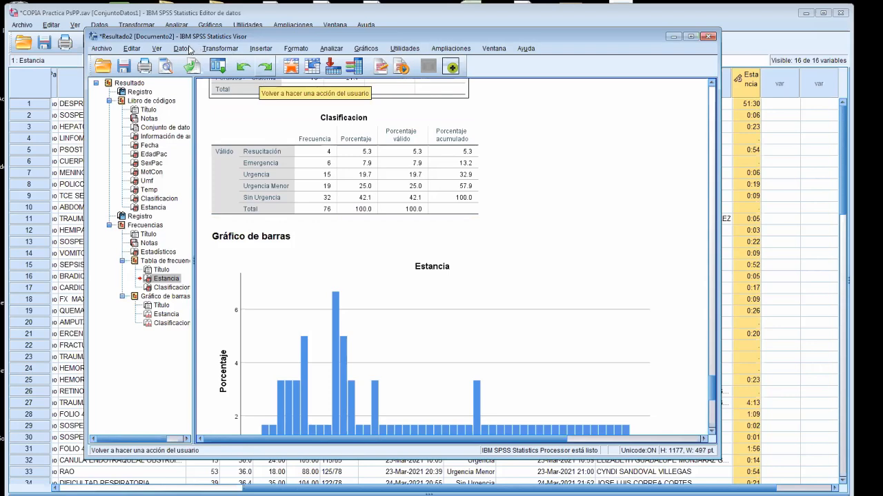
Return to the data editor and set up a Descriptives analysis with Estancia as its only variable
{"action": "left_click", "coordinate": [63, 84]}
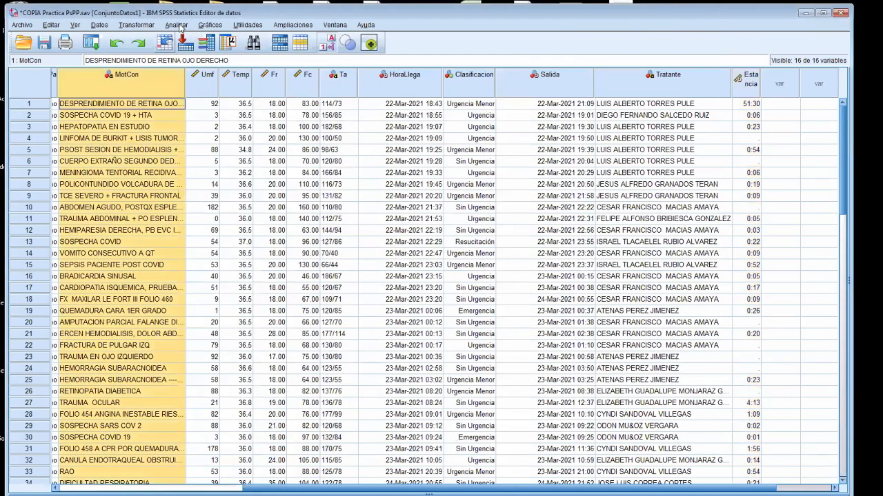
{"action": "left_click", "coordinate": [178, 25]}
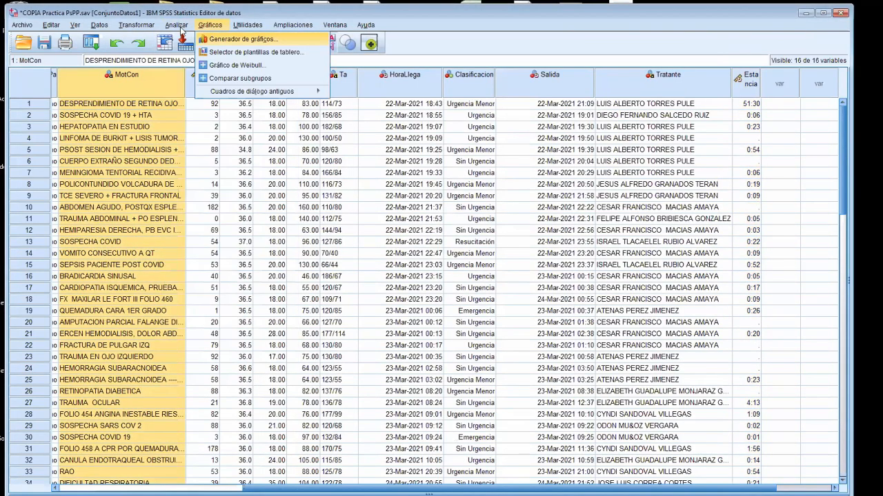
{"action": "mouse_move", "coordinate": [193, 50]}
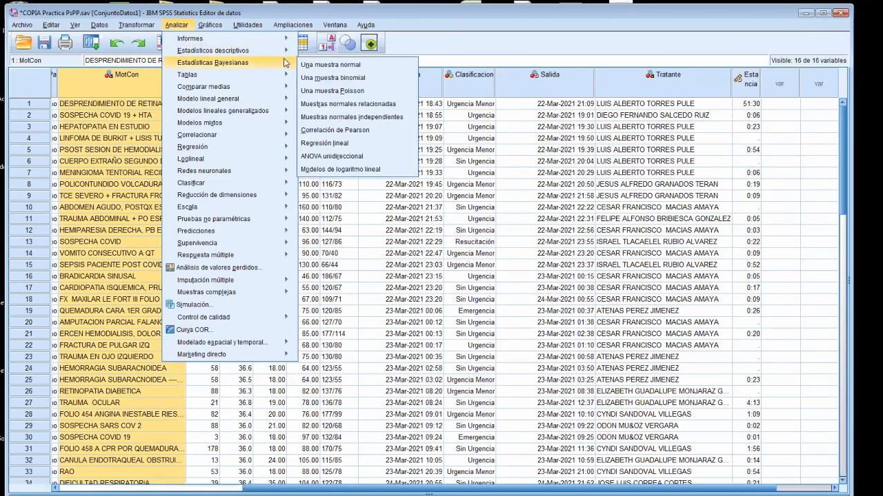
{"action": "left_click", "coordinate": [330, 66]}
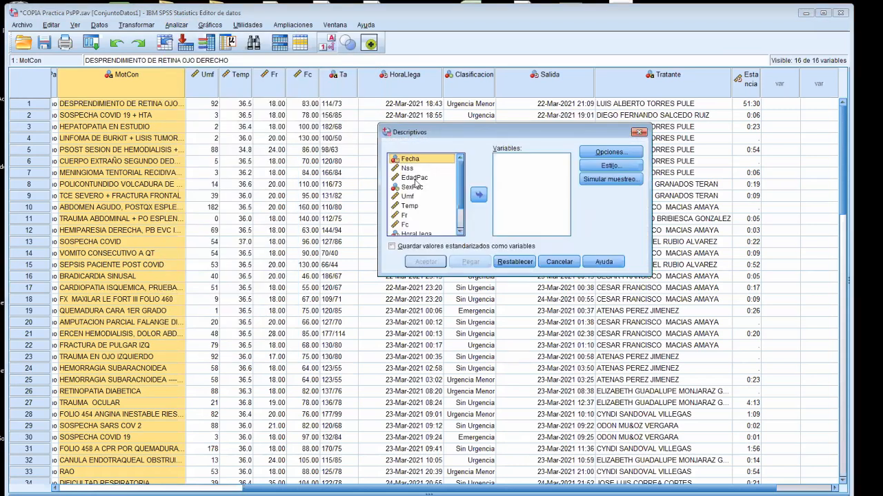
{"action": "left_click", "coordinate": [461, 233]}
{"action": "left_click", "coordinate": [461, 233]}
{"action": "left_click", "coordinate": [461, 233]}
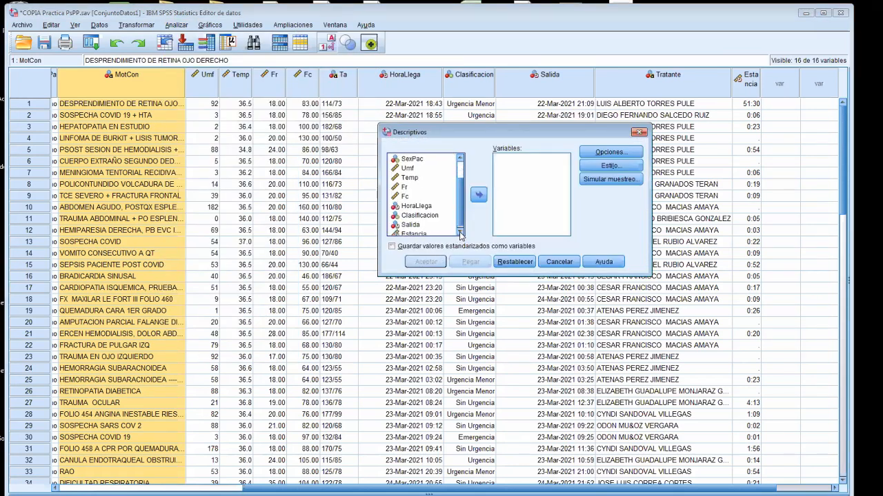
{"action": "left_click", "coordinate": [418, 216]}
{"action": "left_click", "coordinate": [462, 233]}
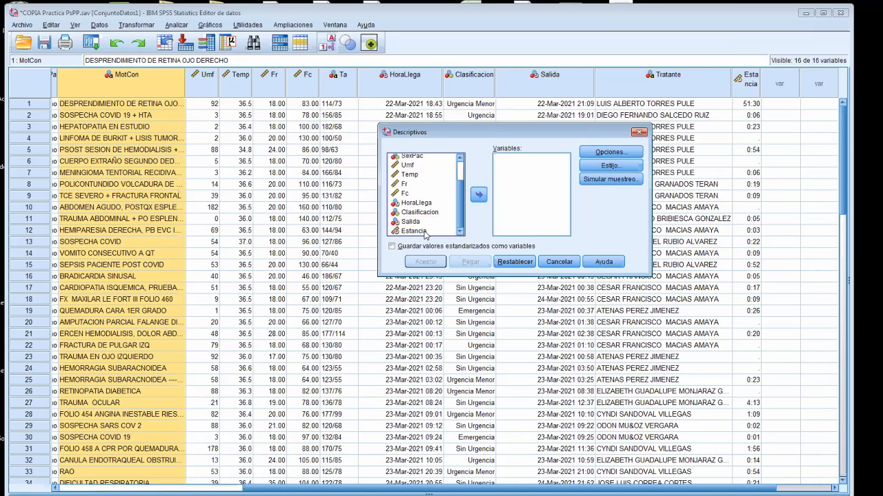
{"action": "double_click", "coordinate": [429, 231]}
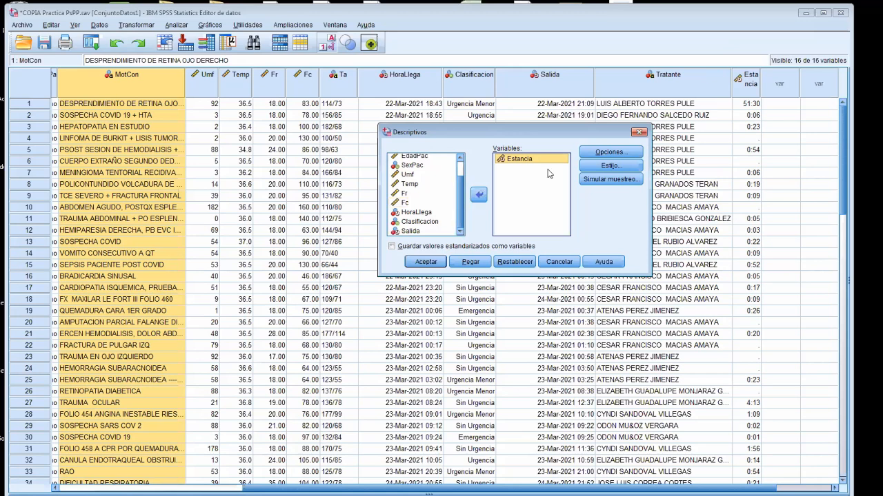
Add range and kurtosis to the default Descriptives statistics for Estancia and run the analysis
{"action": "left_click", "coordinate": [598, 153]}
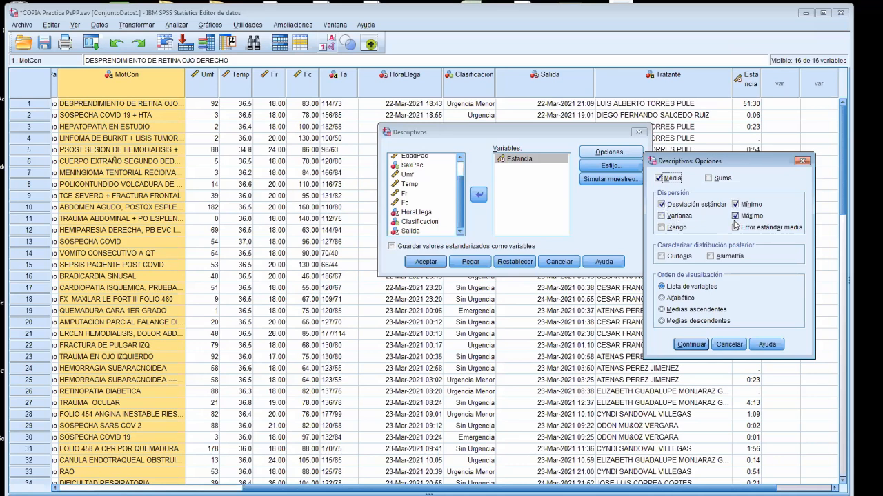
{"action": "left_click", "coordinate": [671, 228]}
{"action": "left_click", "coordinate": [662, 256]}
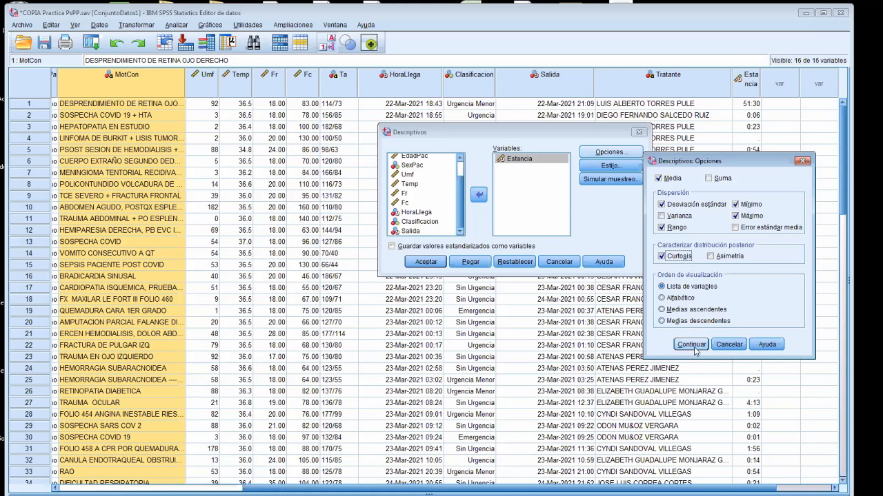
{"action": "left_click", "coordinate": [694, 347]}
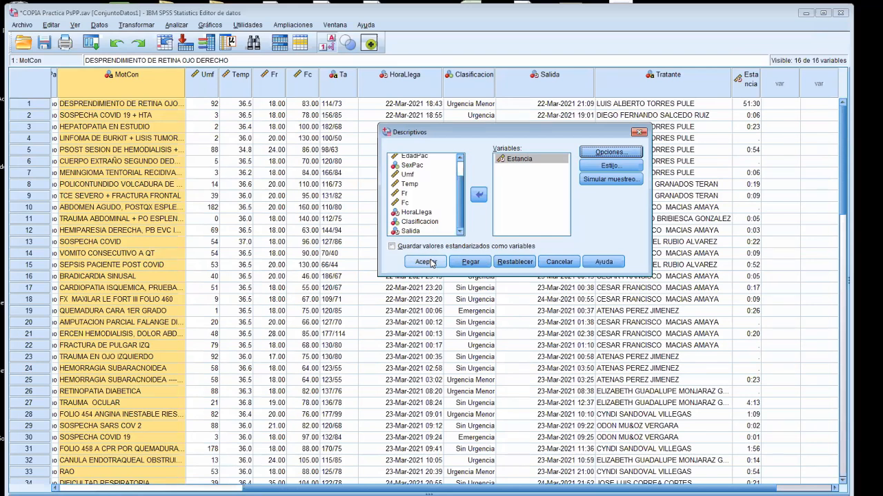
{"action": "left_click", "coordinate": [428, 262]}
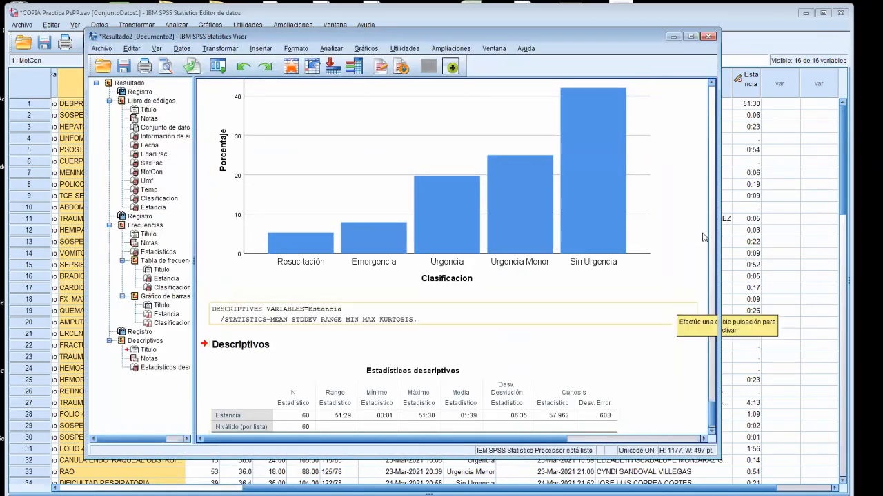
Review the output from the Umf and Temp codebook tables down to the Estancia descriptive statistics
{"action": "scroll", "coordinate": [711, 274], "scroll_direction": "up", "scroll_amount": 10}
{"action": "left_click", "coordinate": [712, 275]}
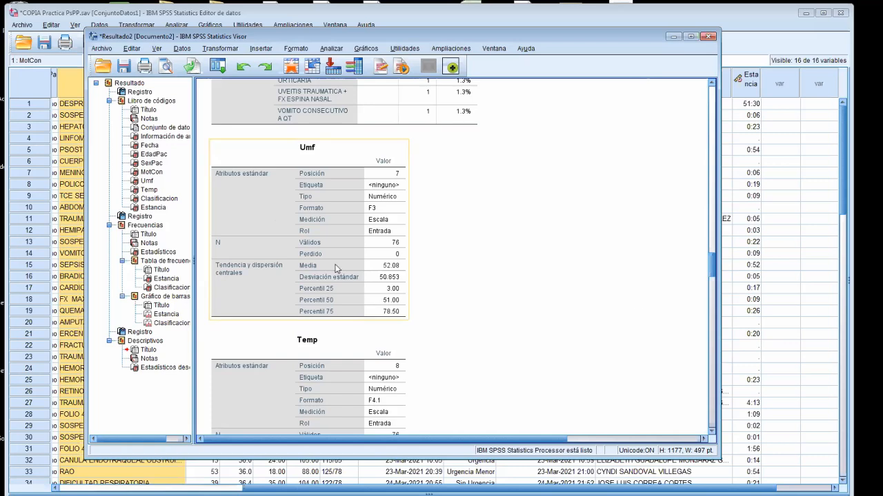
{"action": "left_click", "coordinate": [712, 433]}
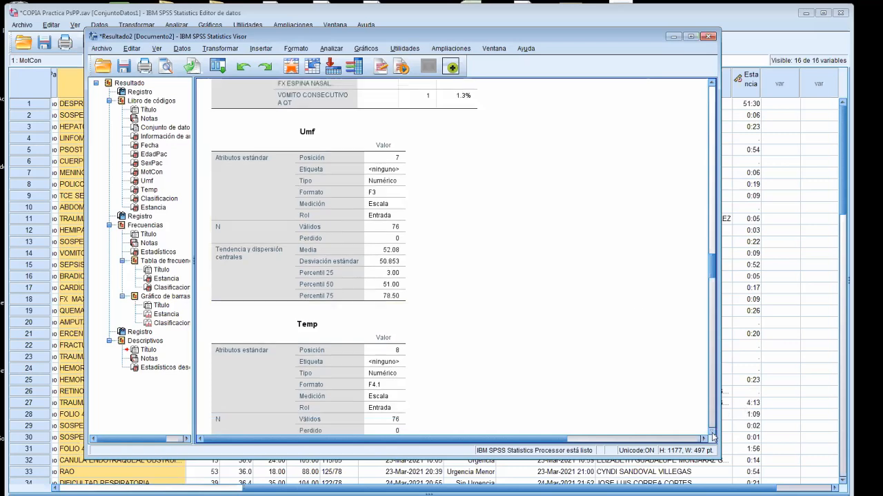
{"action": "left_click", "coordinate": [713, 433]}
{"action": "left_click_drag", "start_coordinate": [713, 278], "coordinate": [722, 430]}
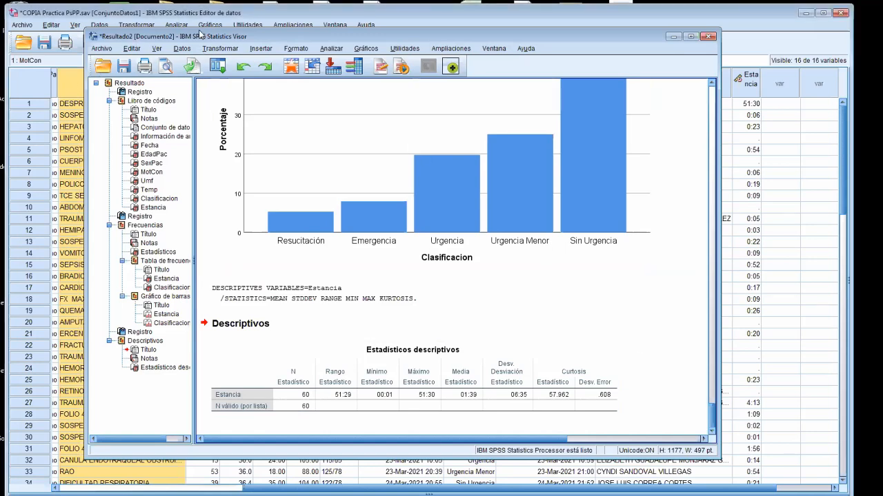
Split the data file to compare groups based on Clasificacion, sorting the file by the grouping variable
{"action": "left_click", "coordinate": [111, 26]}
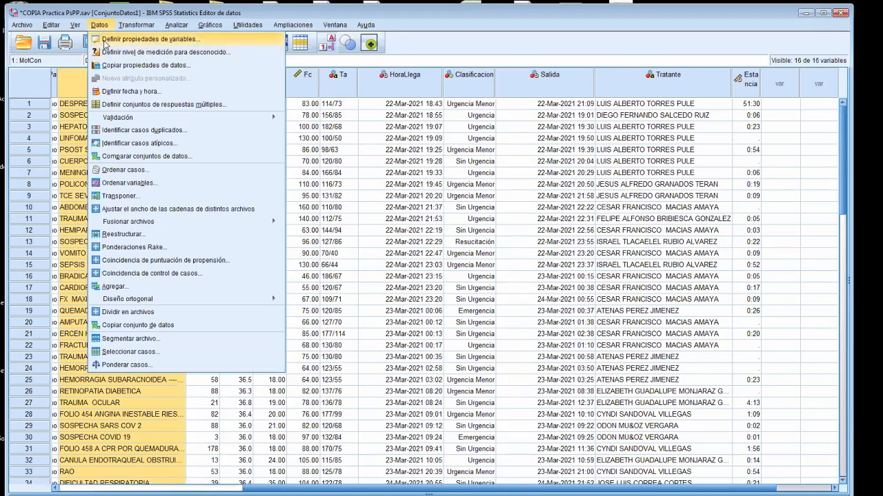
{"action": "mouse_move", "coordinate": [163, 30]}
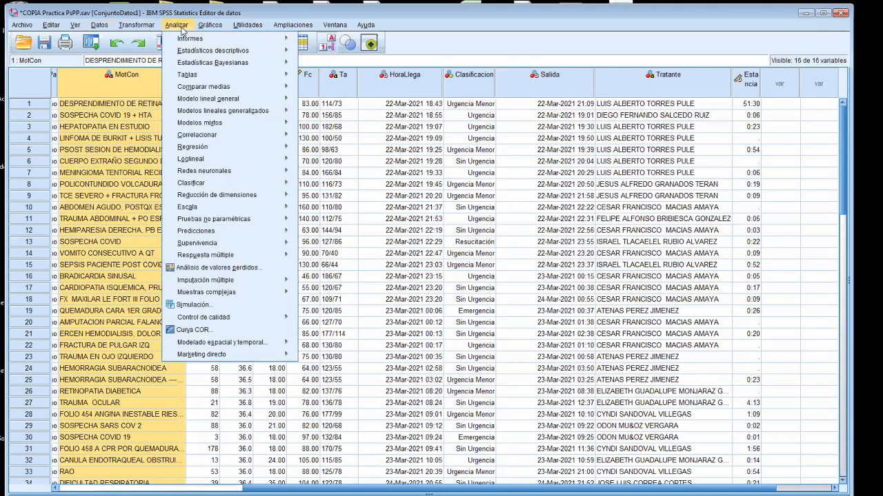
{"action": "mouse_move", "coordinate": [104, 27]}
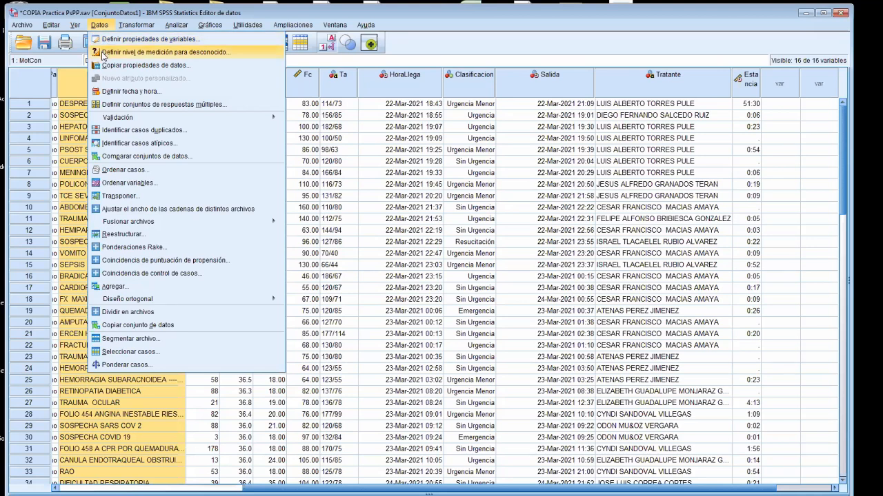
{"action": "left_click", "coordinate": [131, 338]}
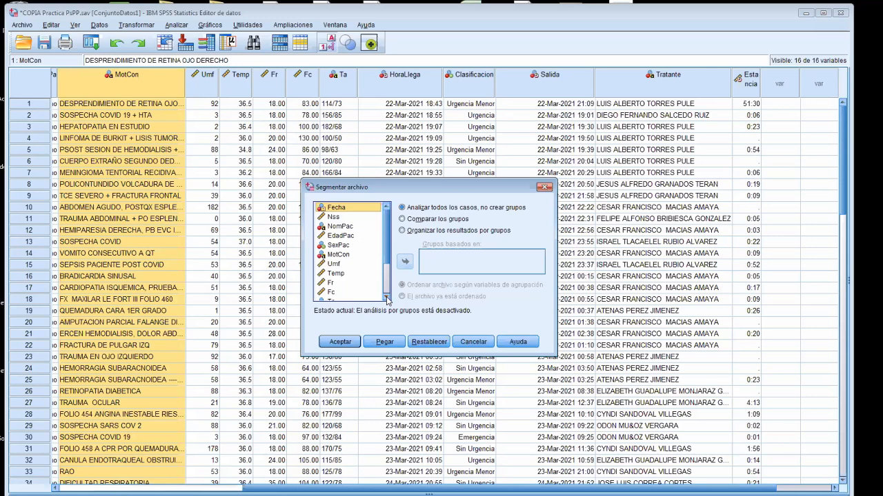
{"action": "scroll", "coordinate": [387, 298], "scroll_direction": "down", "scroll_amount": 2}
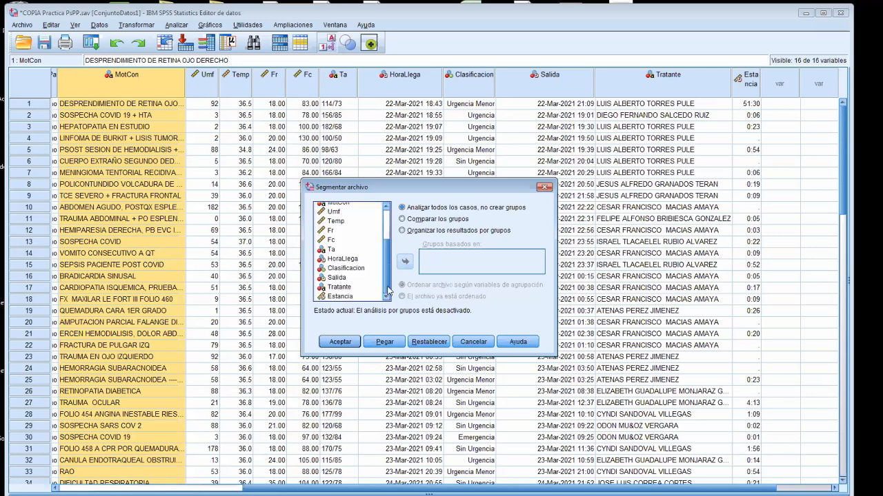
{"action": "left_click", "coordinate": [351, 269]}
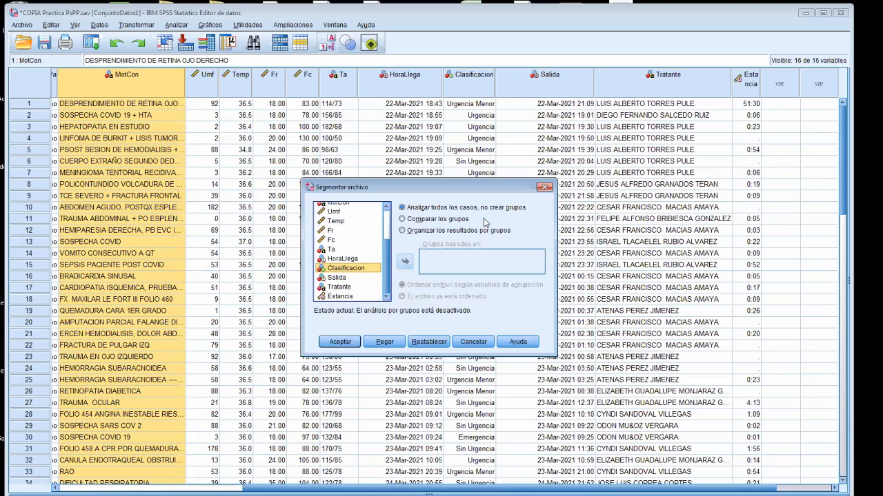
{"action": "left_click", "coordinate": [455, 220]}
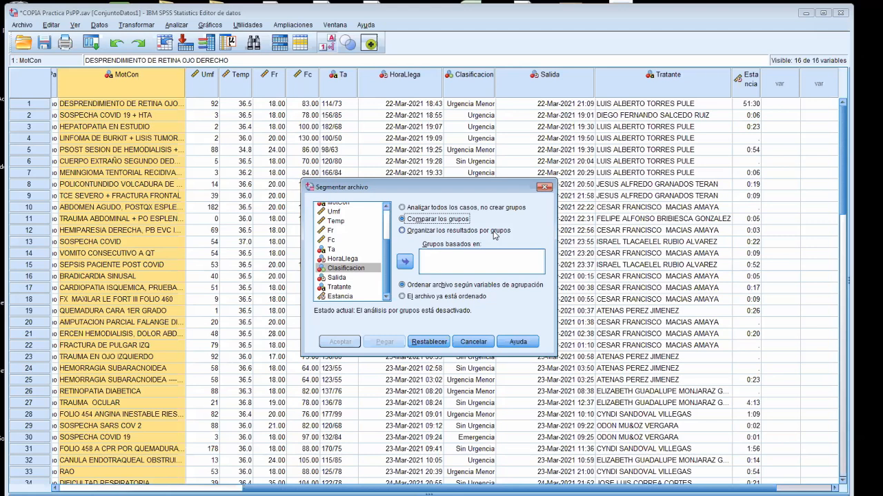
{"action": "left_click", "coordinate": [407, 263]}
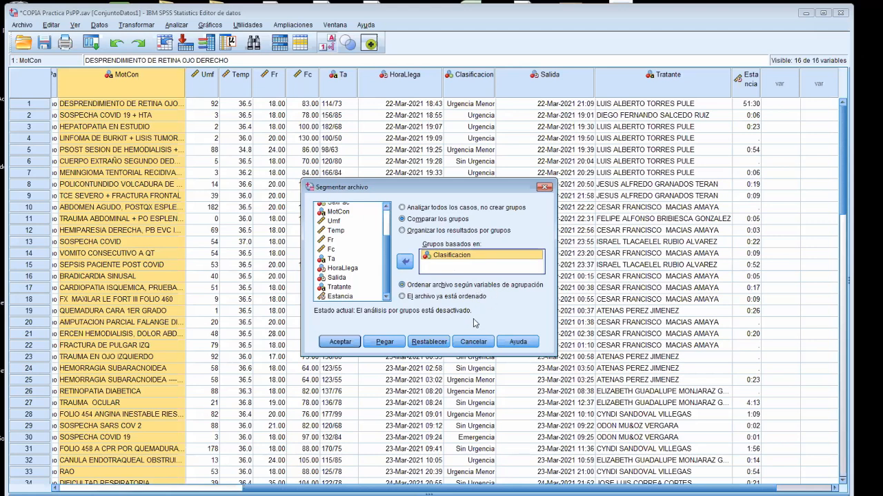
{"action": "left_click", "coordinate": [340, 342]}
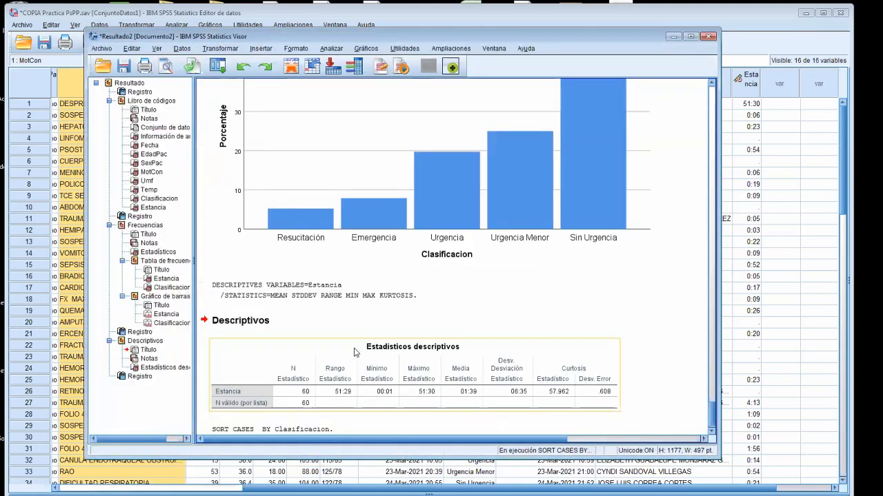
{"action": "left_click", "coordinate": [713, 434]}
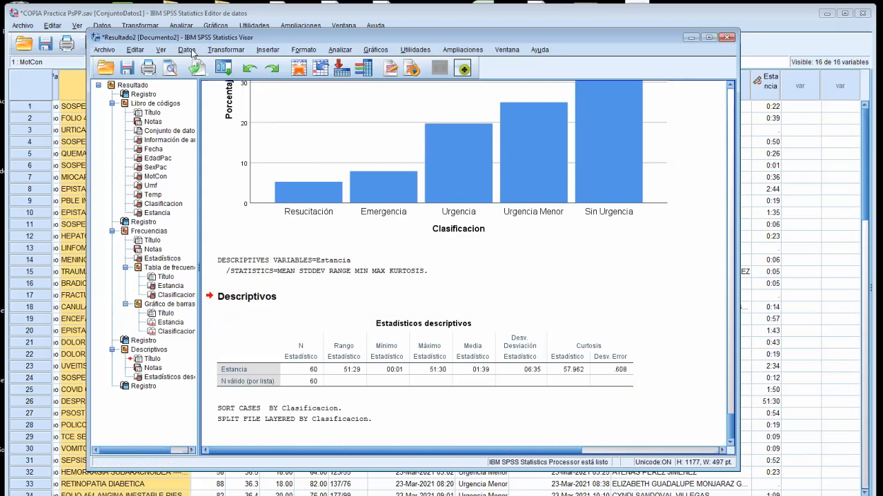
Run the Descriptives analysis again for Estancia with the same statistics and bring the whole grouped table into view
{"action": "left_click", "coordinate": [351, 50]}
{"action": "mouse_move", "coordinate": [365, 78]}
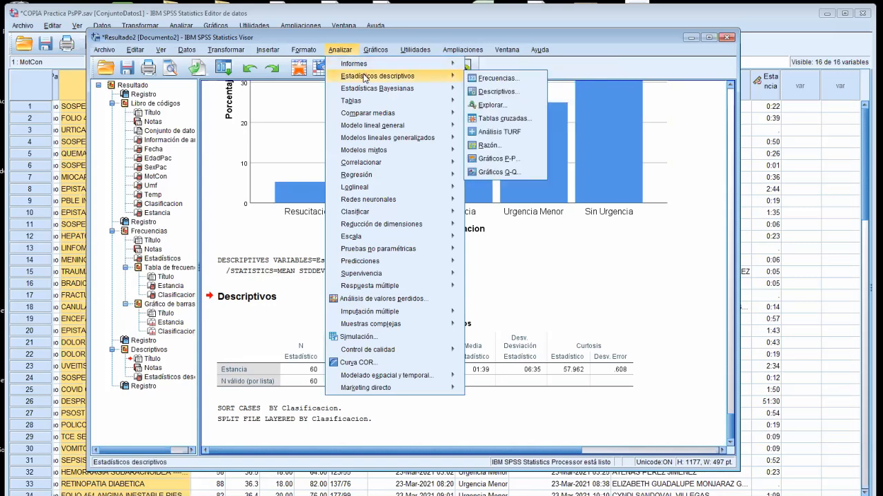
{"action": "left_click", "coordinate": [494, 91]}
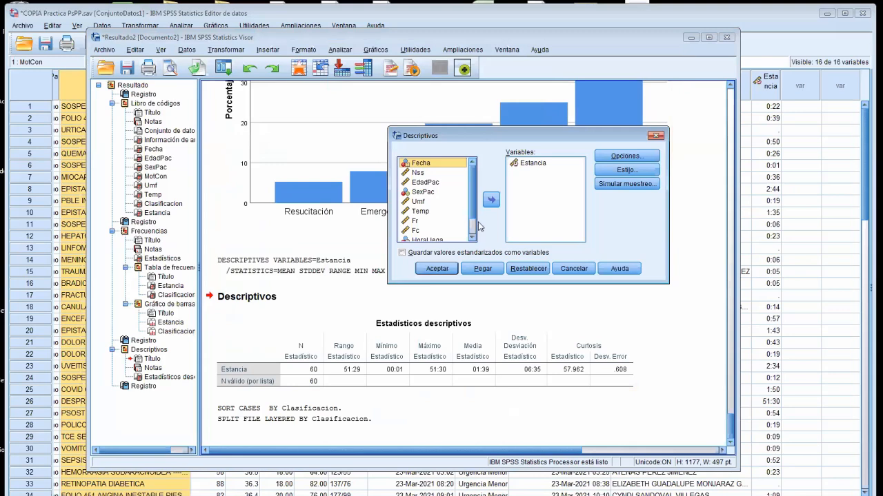
{"action": "scroll", "coordinate": [474, 229], "scroll_direction": "down", "scroll_amount": 1}
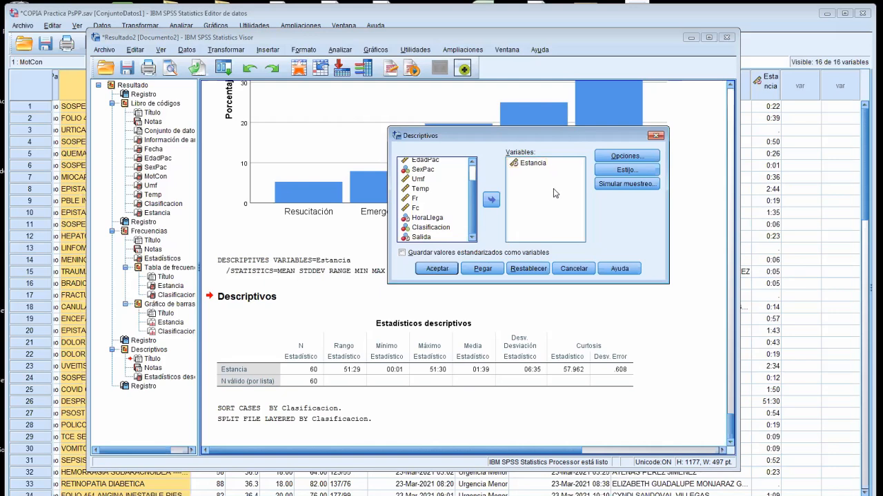
{"action": "left_click", "coordinate": [436, 268]}
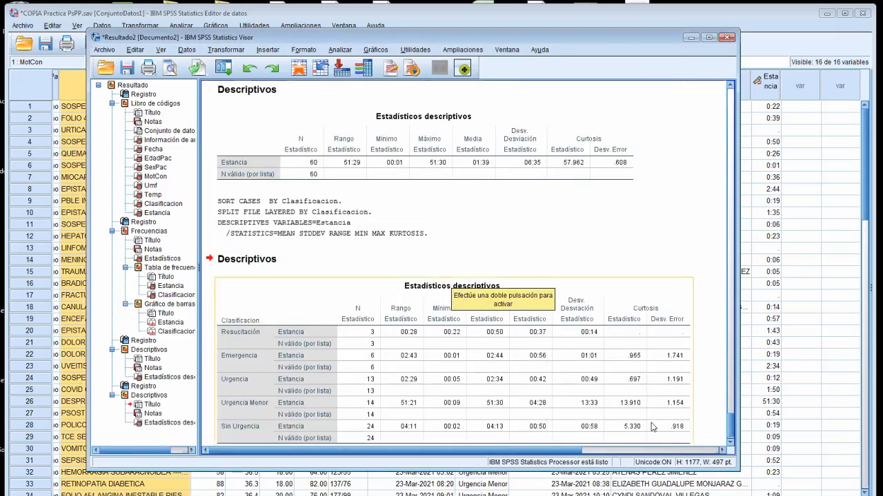
{"action": "left_click", "coordinate": [731, 444]}
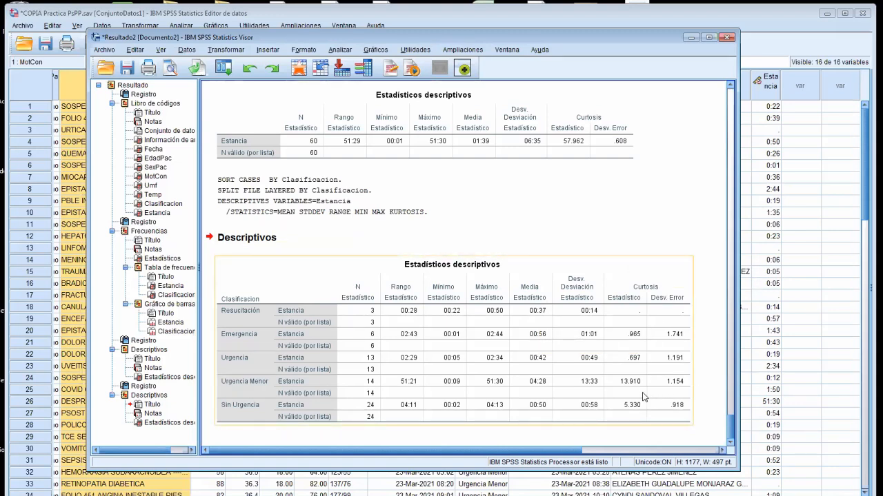
Enlarge the results window and examine the range, minimum, maximum, mean, deviation and kurtosis of Estancia for each Clasificacion group
{"action": "left_click", "coordinate": [548, 383]}
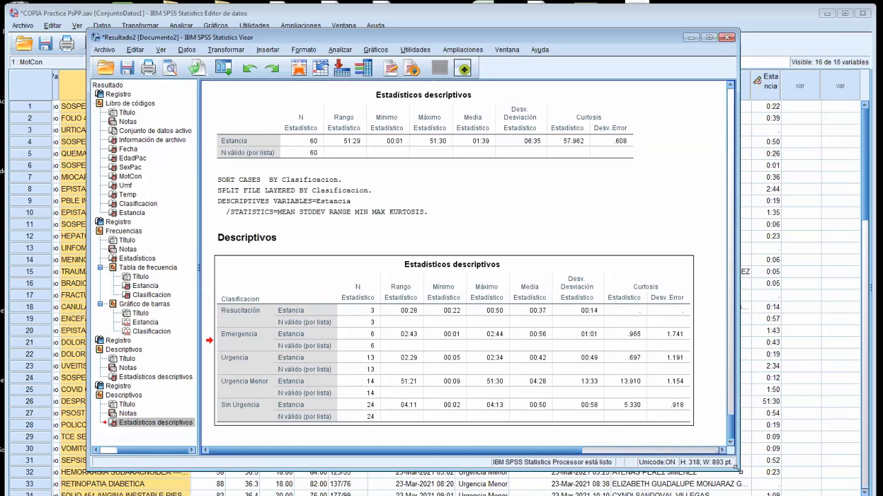
{"action": "left_click_drag", "start_coordinate": [739, 469], "coordinate": [773, 484]}
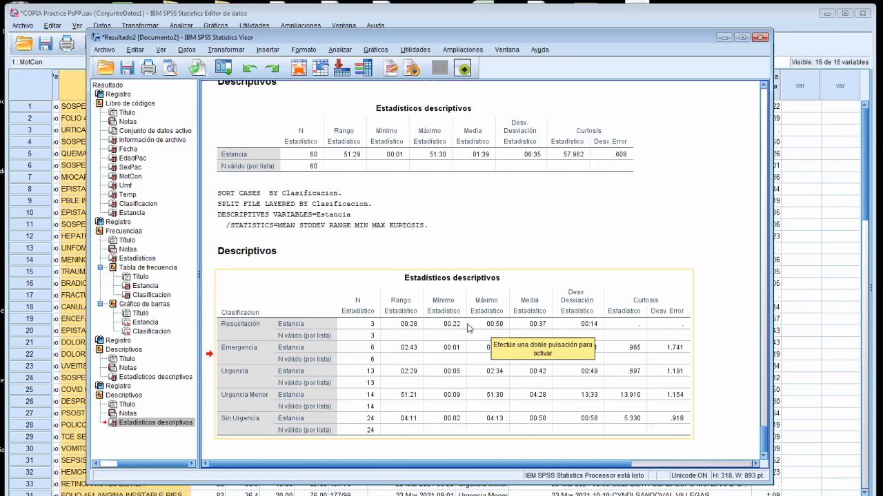
{"action": "left_click", "coordinate": [476, 398]}
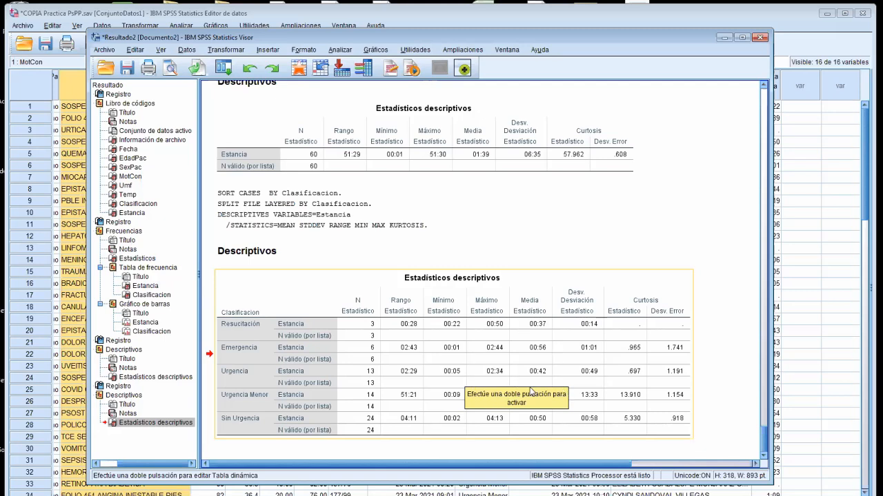
{"action": "left_click_drag", "start_coordinate": [526, 390], "coordinate": [504, 353]}
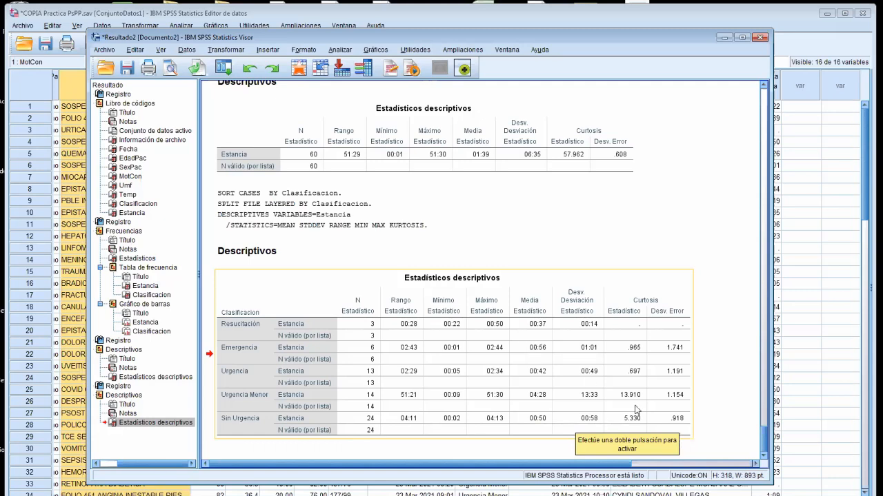
{"action": "left_click", "coordinate": [675, 433]}
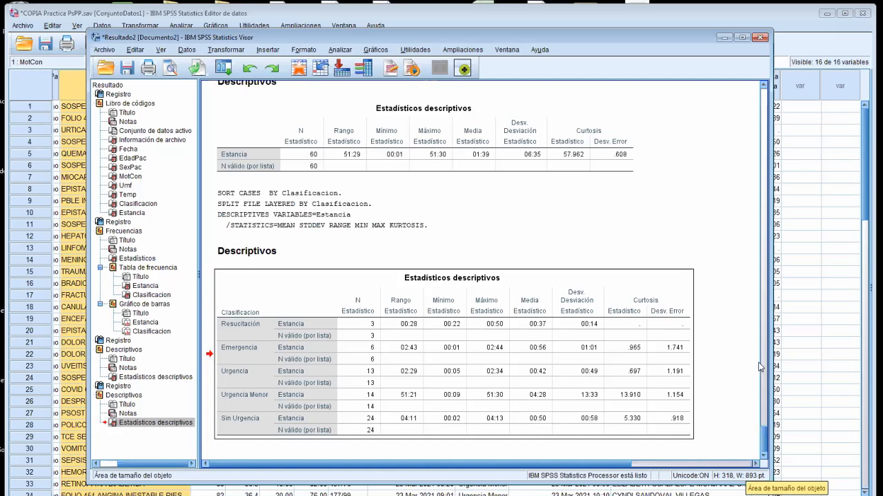
{"action": "scroll", "coordinate": [759, 368], "scroll_direction": "up", "scroll_amount": 10}
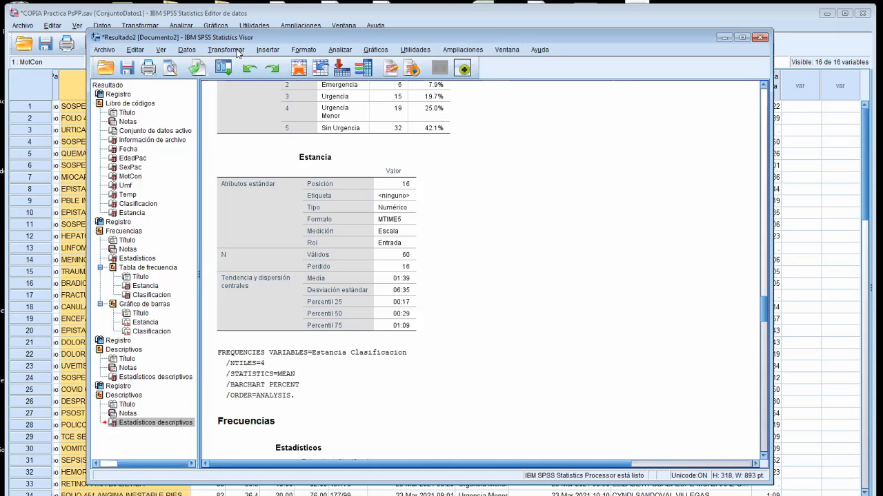
Turn off the file split by setting Segmentar archivo to analyze all cases without creating groups
{"action": "left_click", "coordinate": [340, 50]}
{"action": "mouse_move", "coordinate": [355, 64]}
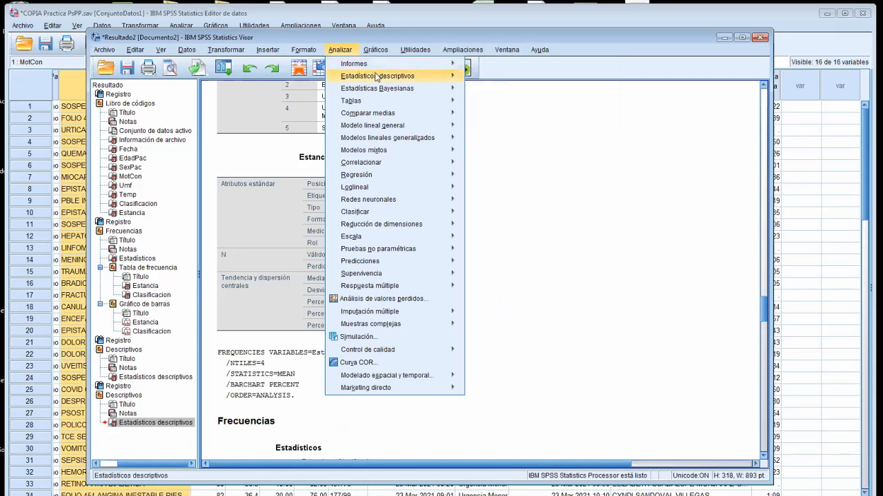
{"action": "mouse_move", "coordinate": [376, 78]}
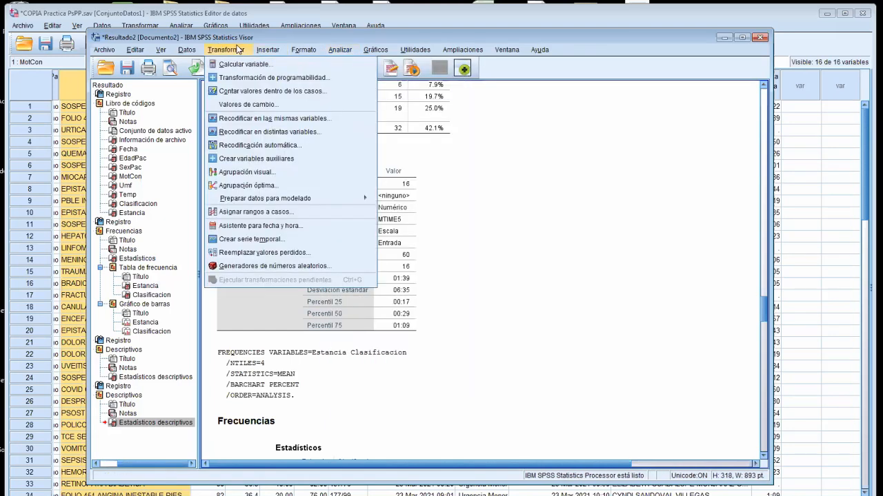
{"action": "mouse_move", "coordinate": [186, 49]}
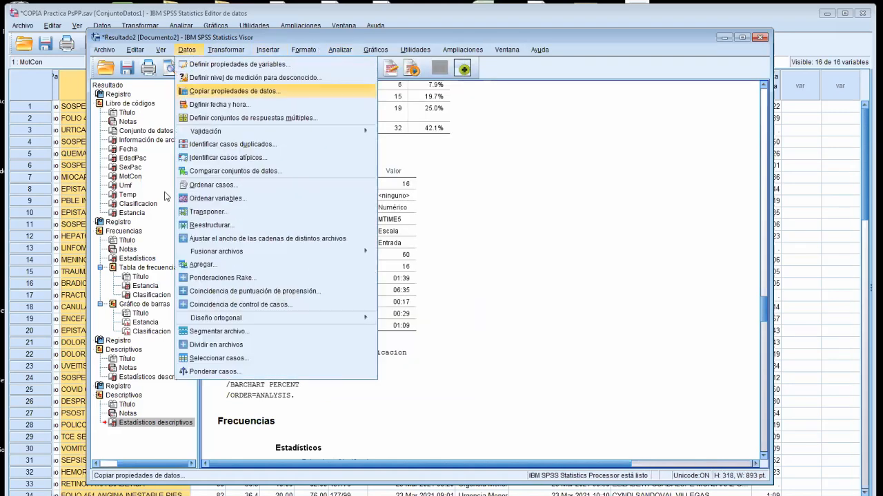
{"action": "left_click", "coordinate": [214, 333]}
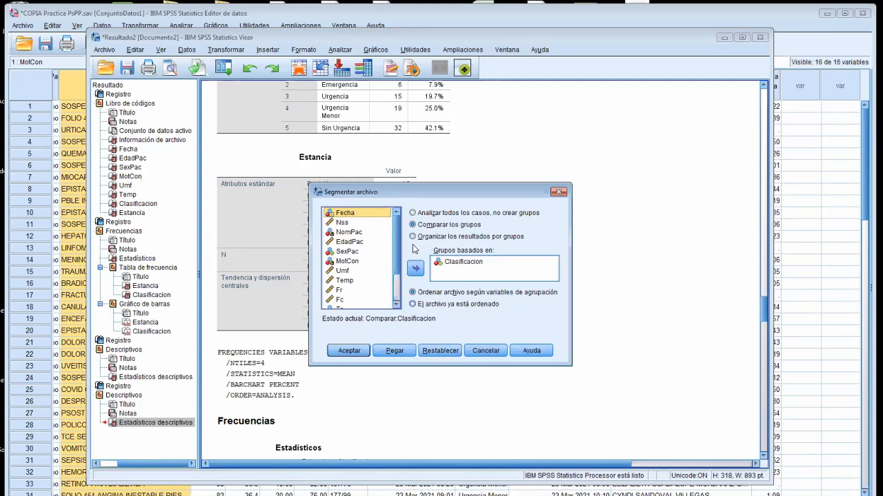
{"action": "left_click", "coordinate": [417, 213]}
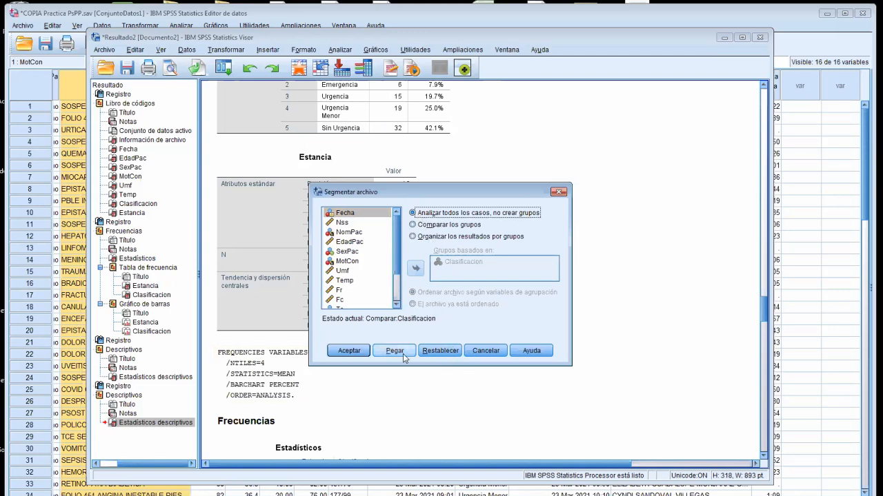
{"action": "left_click", "coordinate": [349, 351]}
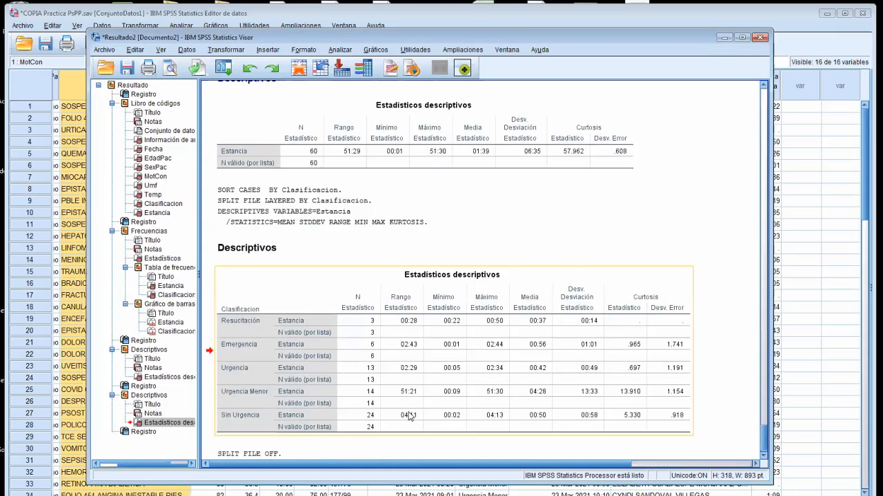
Review the output from the Clasificacion frequencies and Estancia bar chart down to the grouped descriptives and the split-file log
{"action": "left_click", "coordinate": [764, 301]}
{"action": "left_click", "coordinate": [764, 302]}
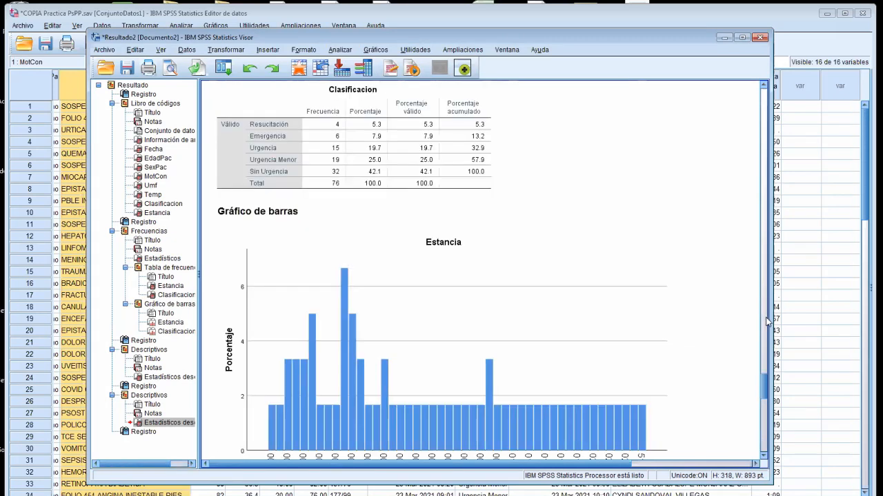
{"action": "left_click", "coordinate": [763, 298]}
{"action": "left_click_drag", "start_coordinate": [764, 295], "coordinate": [762, 468]}
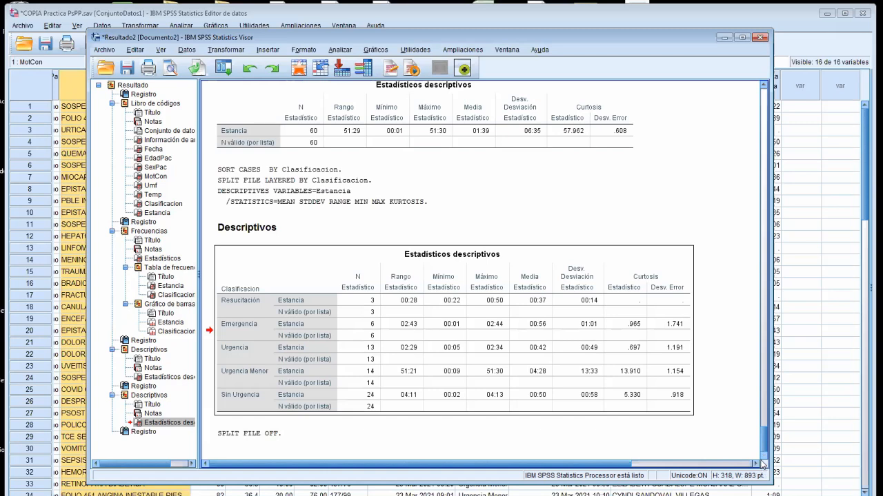
{"action": "left_click_drag", "start_coordinate": [277, 296], "coordinate": [263, 453]}
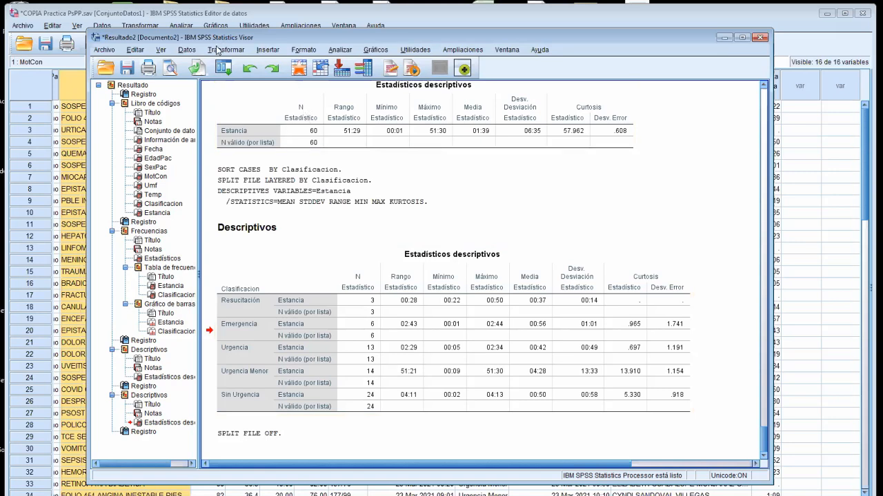
Reset Segmentar archivo and split the file to compare groups based on Umf, sorting the file by the grouping variable
{"action": "left_click", "coordinate": [194, 53]}
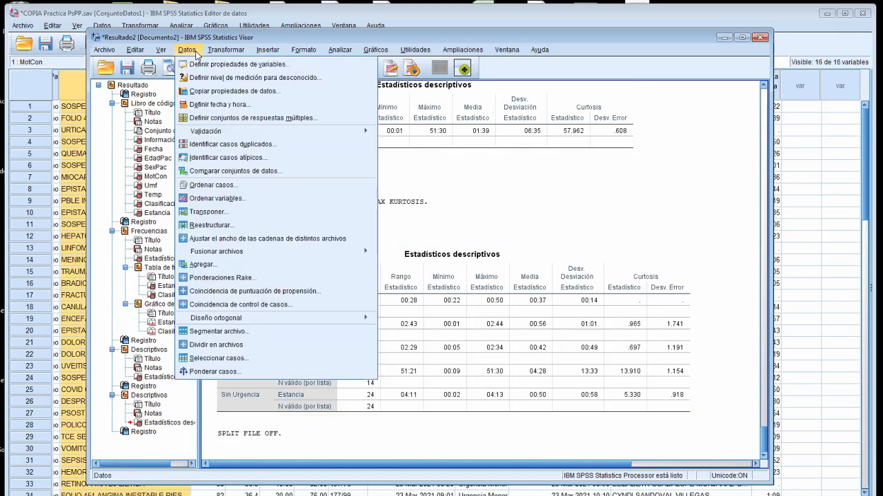
{"action": "left_click", "coordinate": [239, 332]}
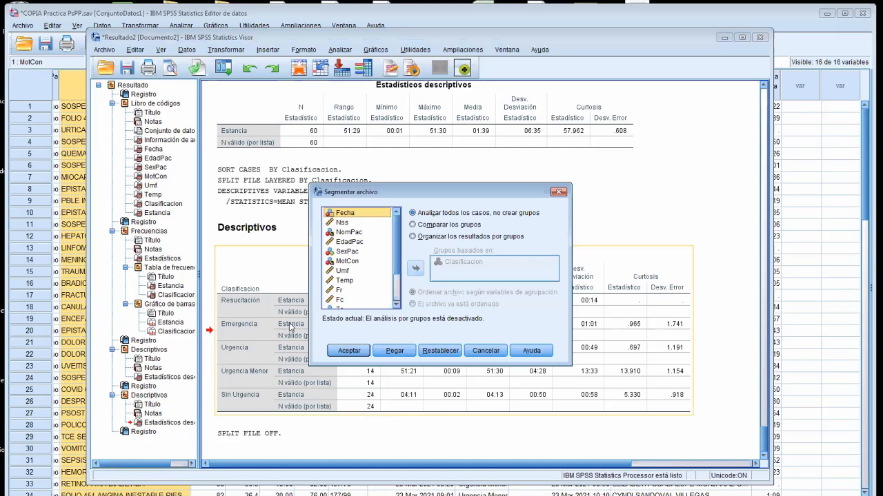
{"action": "left_click", "coordinate": [343, 272]}
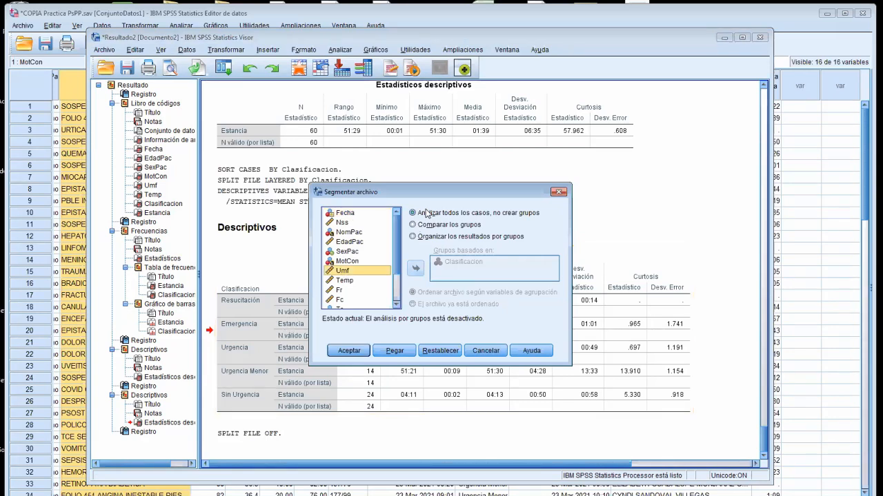
{"action": "left_click", "coordinate": [424, 226]}
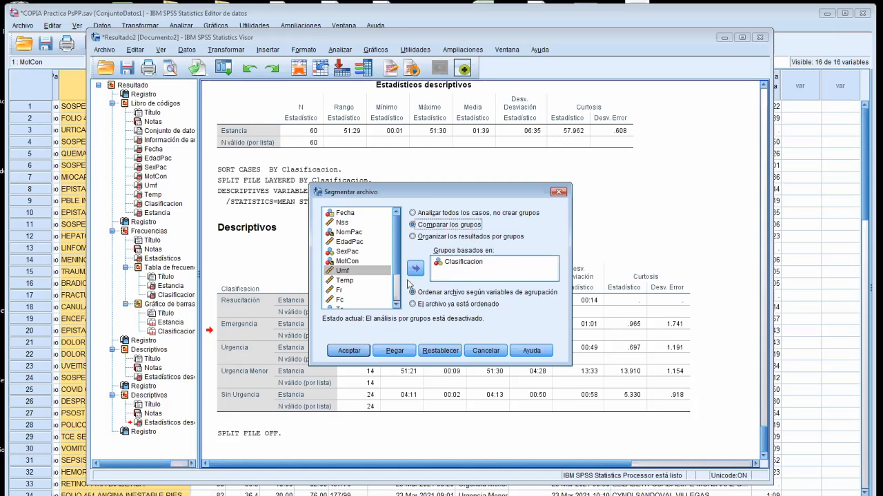
{"action": "left_click", "coordinate": [434, 351]}
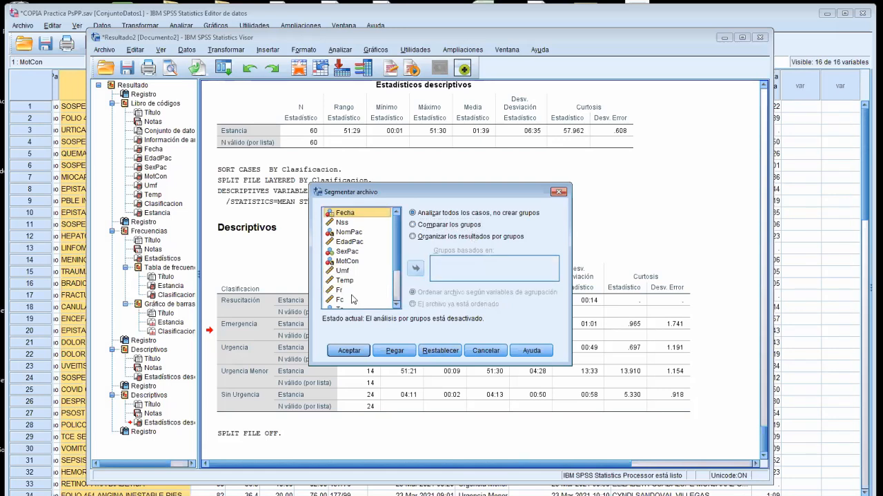
{"action": "left_click", "coordinate": [346, 272]}
{"action": "left_click", "coordinate": [452, 225]}
{"action": "left_click", "coordinate": [415, 270]}
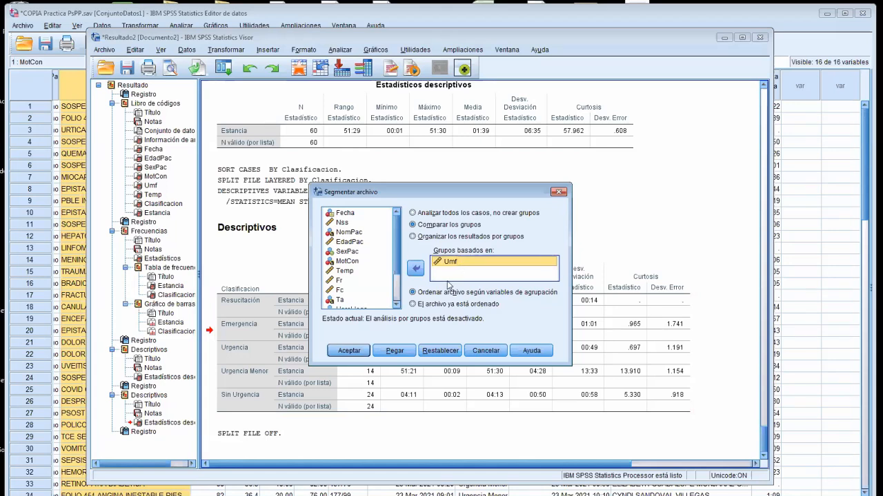
{"action": "left_click", "coordinate": [352, 352]}
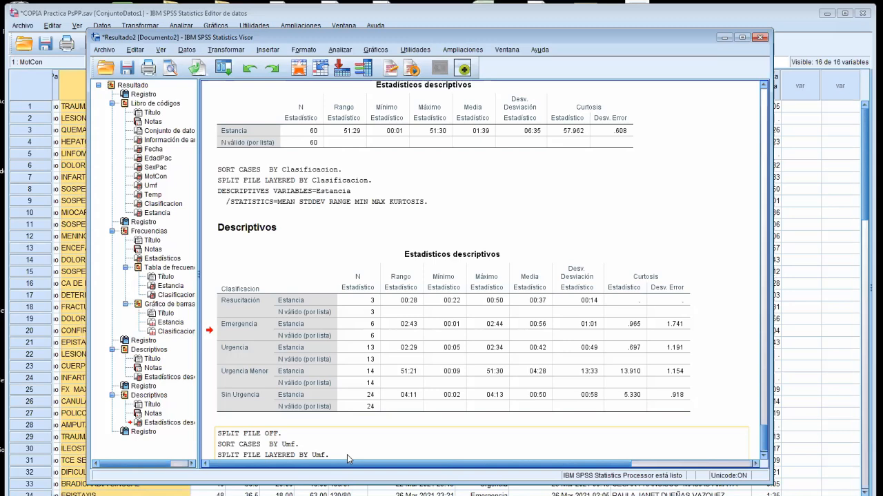
Run the Descriptives analysis for Estancia with the same statistics under the Umf split
{"action": "left_click", "coordinate": [350, 413]}
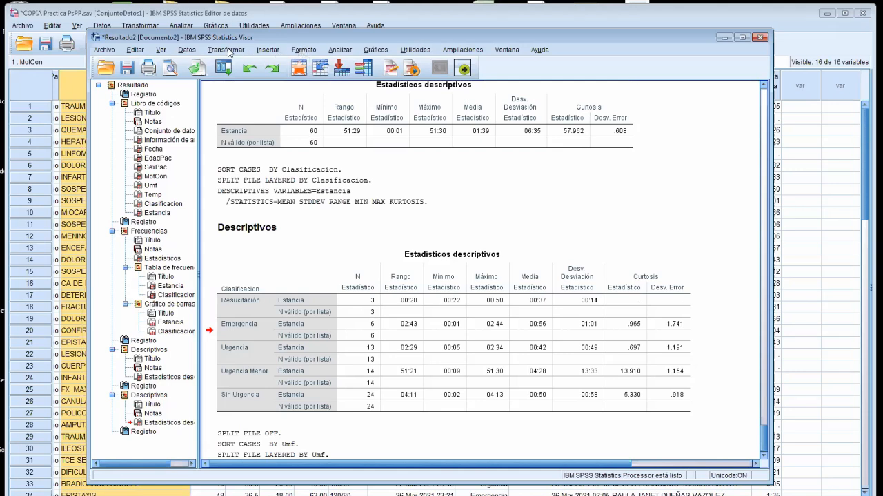
{"action": "left_click", "coordinate": [339, 52]}
{"action": "mouse_move", "coordinate": [376, 76]}
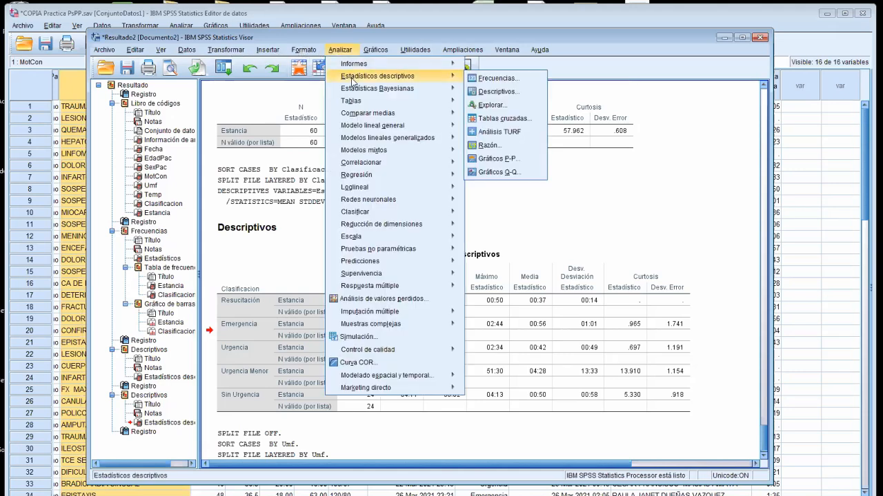
{"action": "left_click", "coordinate": [484, 92]}
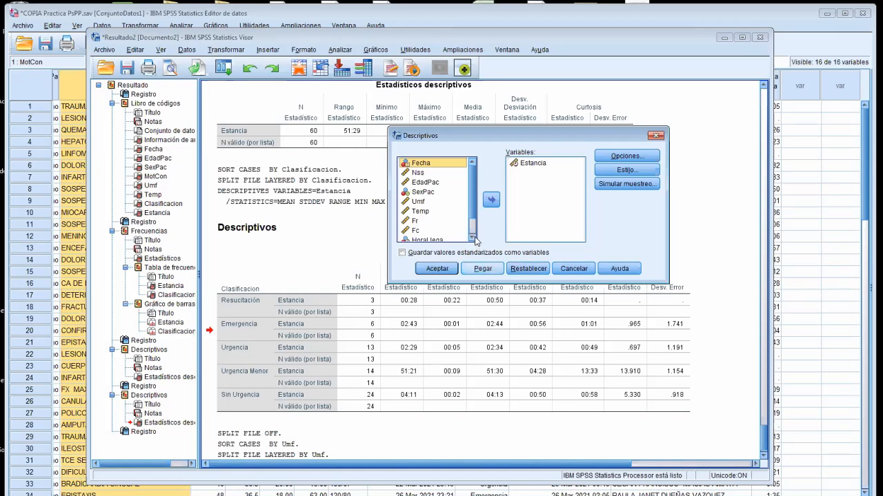
{"action": "left_click", "coordinate": [446, 275]}
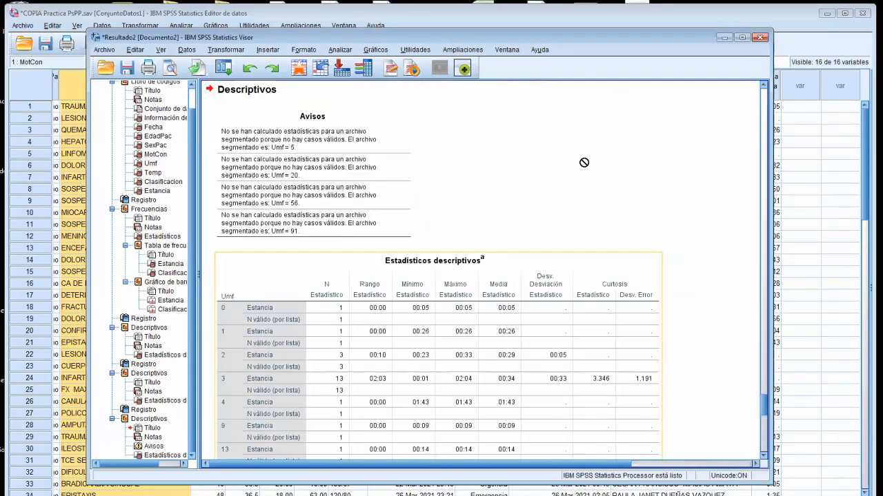
Enlarge the results window and examine the notices and the Estancia statistics for each Umf group
{"action": "left_click", "coordinate": [764, 317]}
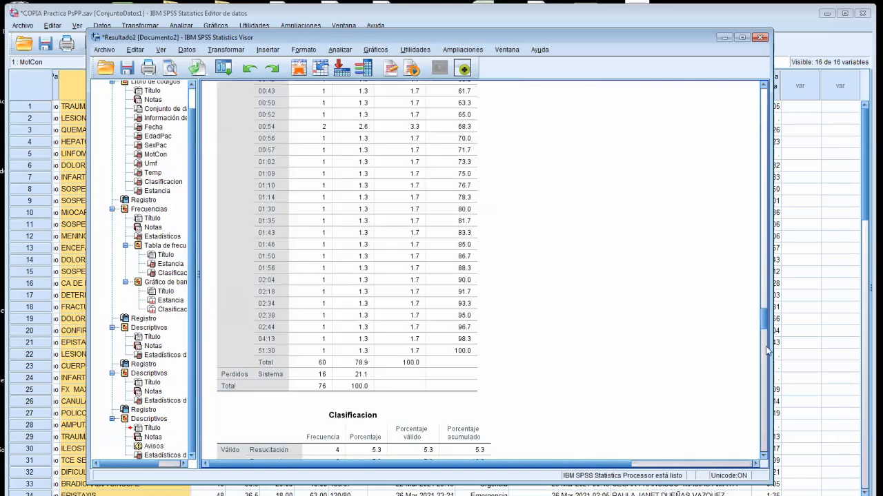
{"action": "scroll", "coordinate": [776, 428], "scroll_direction": "down", "scroll_amount": 15}
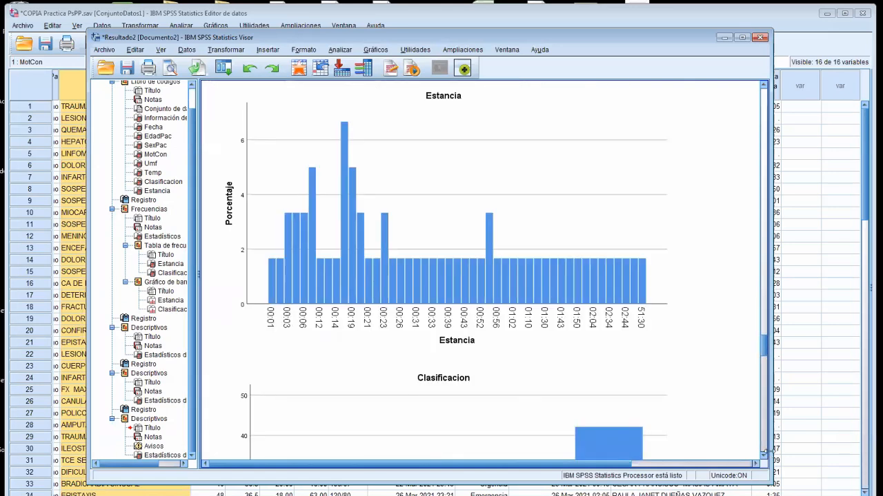
{"action": "left_click", "coordinate": [742, 38]}
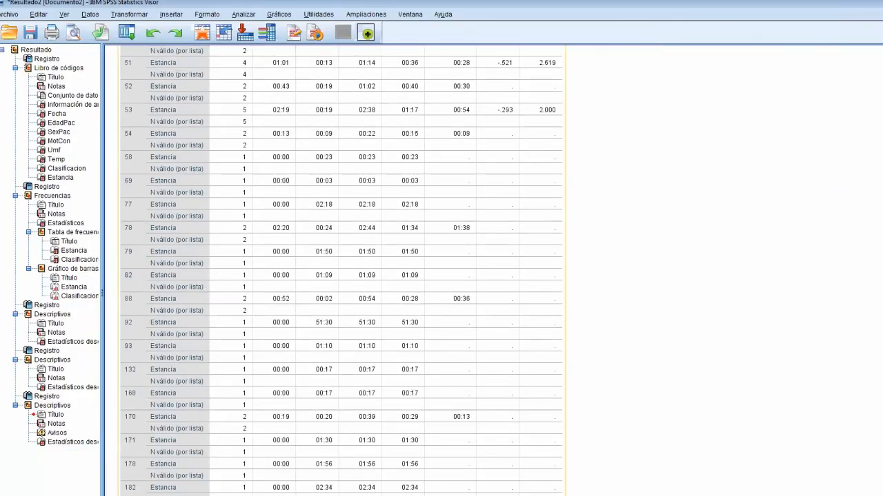
{"action": "scroll", "coordinate": [341, 269], "scroll_direction": "up", "scroll_amount": 15}
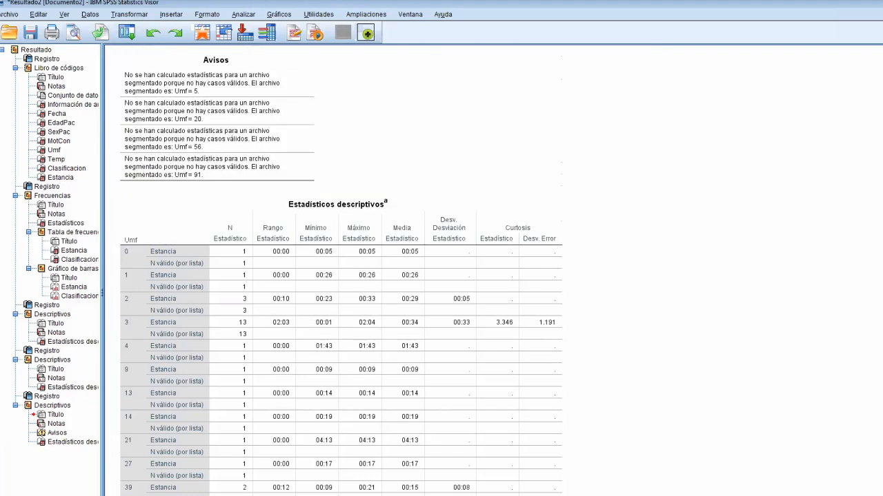
{"action": "scroll", "coordinate": [341, 276], "scroll_direction": "down", "scroll_amount": 15}
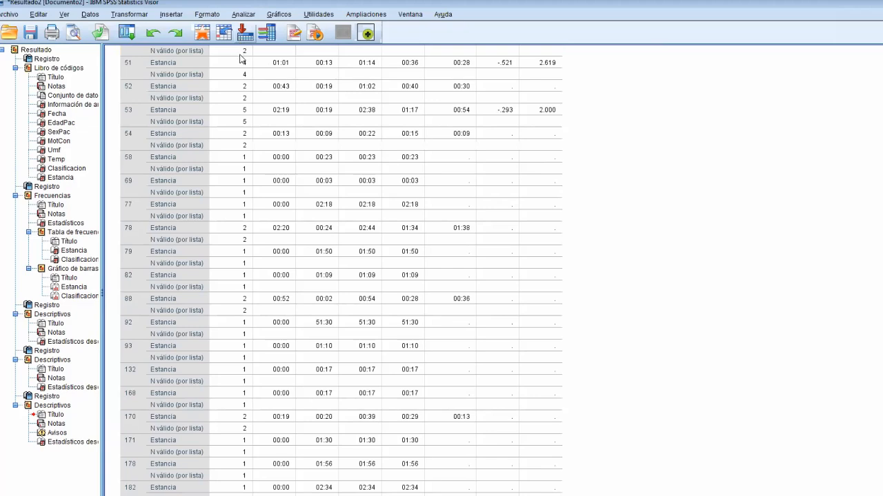
{"action": "left_click", "coordinate": [242, 64]}
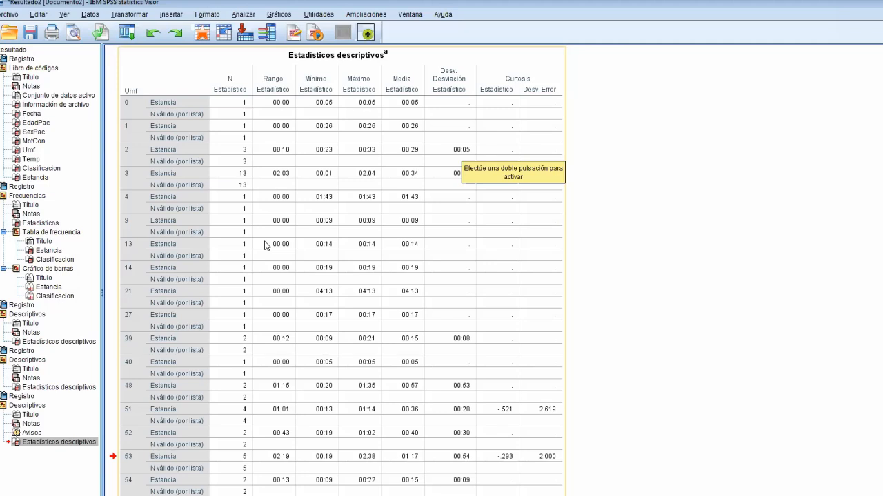
{"action": "left_click_drag", "start_coordinate": [533, 265], "coordinate": [872, 196]}
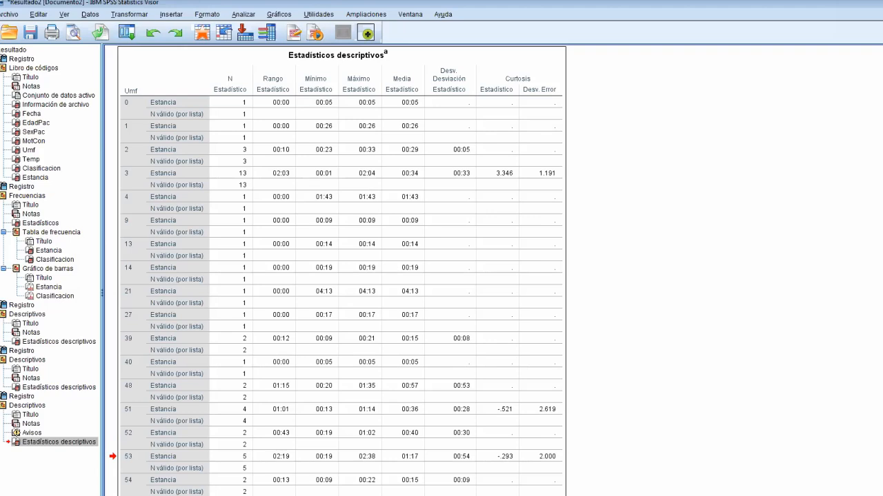
{"action": "scroll", "coordinate": [341, 270], "scroll_direction": "down", "scroll_amount": 5}
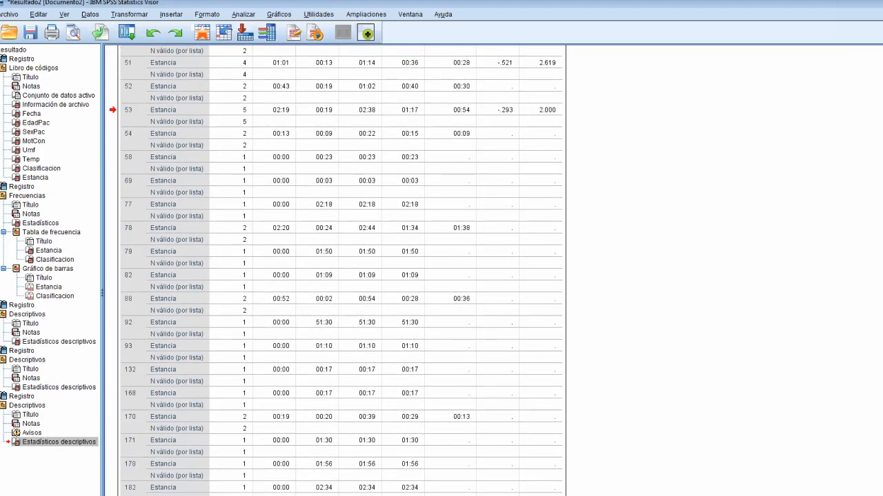
{"action": "scroll", "coordinate": [341, 270], "scroll_direction": "up", "scroll_amount": 10}
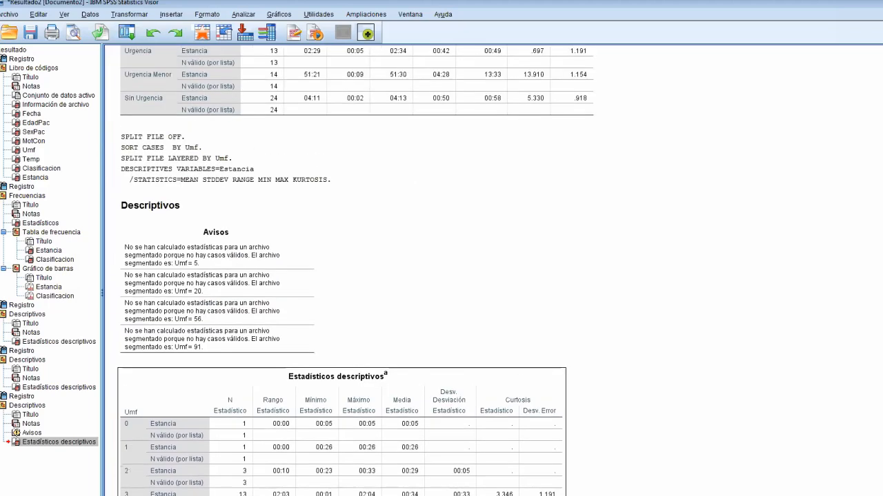
{"action": "scroll", "coordinate": [341, 271], "scroll_direction": "down", "scroll_amount": 5}
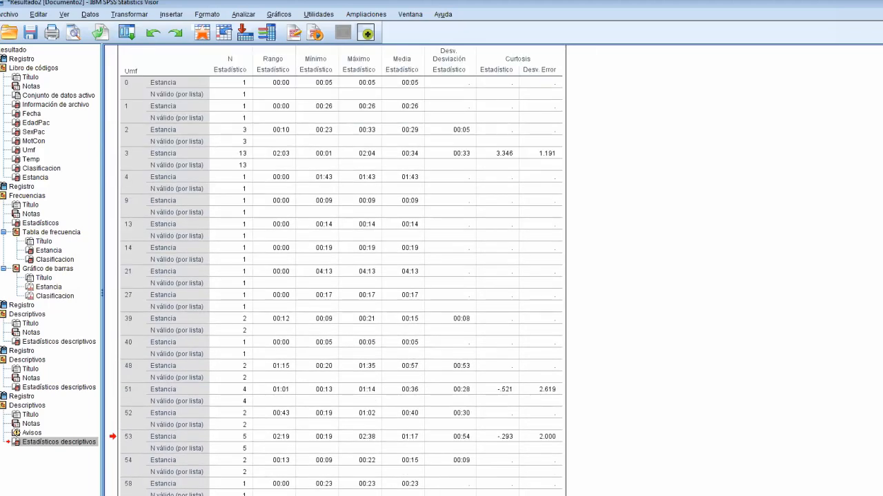
{"action": "left_click", "coordinate": [296, 344]}
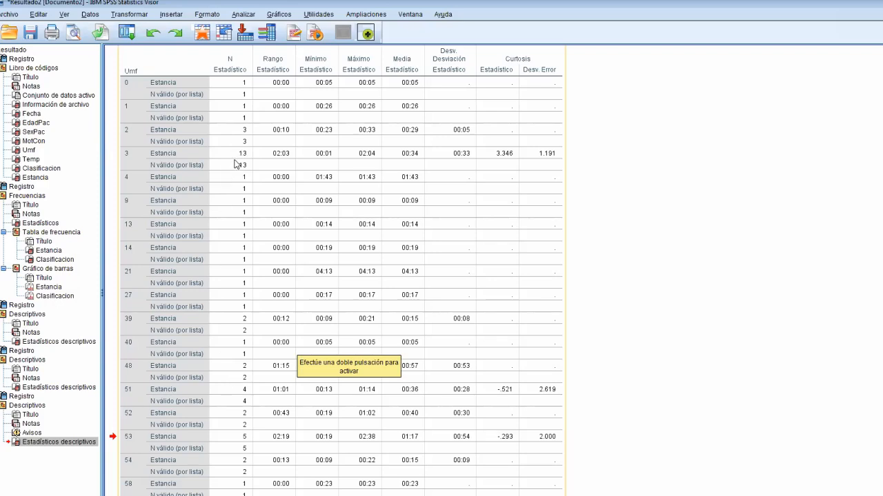
{"action": "left_click_drag", "start_coordinate": [235, 163], "coordinate": [842, 150]}
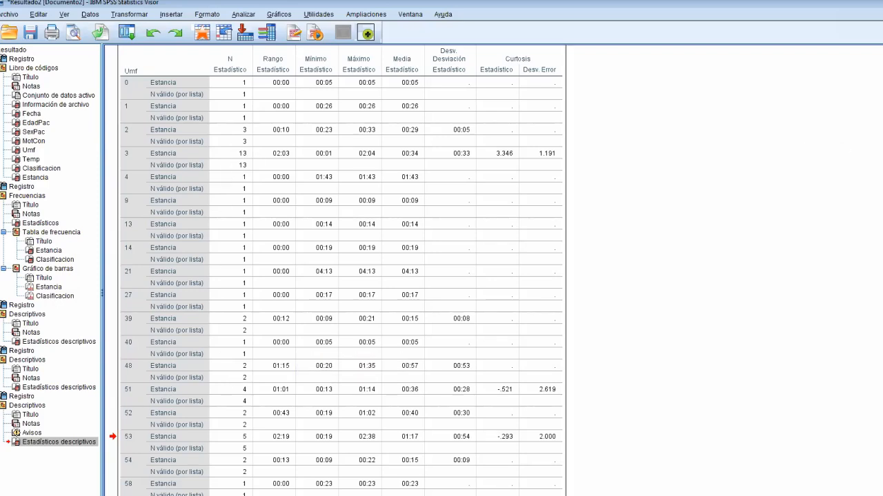
Look back at the codebook and frequency results, return to the Umf descriptives table and restore the results window's size
{"action": "scroll", "coordinate": [357, 270], "scroll_direction": "up", "scroll_amount": 20}
{"action": "scroll", "coordinate": [357, 270], "scroll_direction": "up", "scroll_amount": 20}
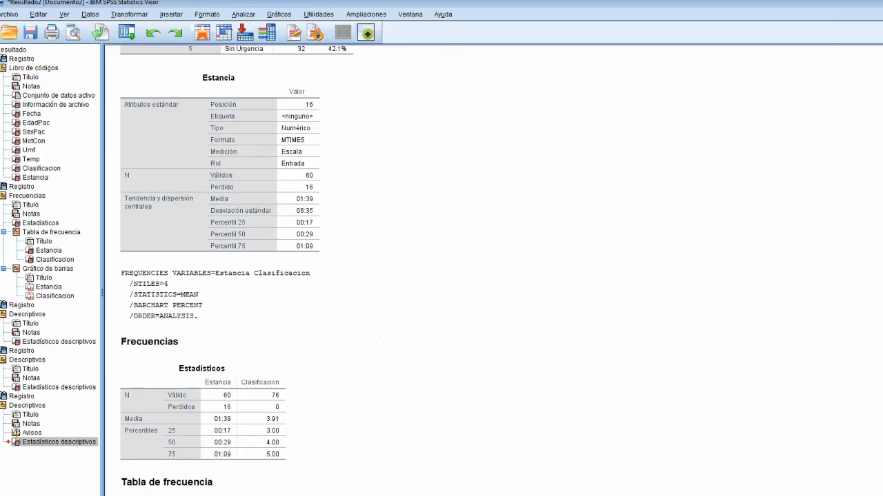
{"action": "scroll", "coordinate": [357, 270], "scroll_direction": "down", "scroll_amount": 15}
{"action": "scroll", "coordinate": [357, 271], "scroll_direction": "down", "scroll_amount": 20}
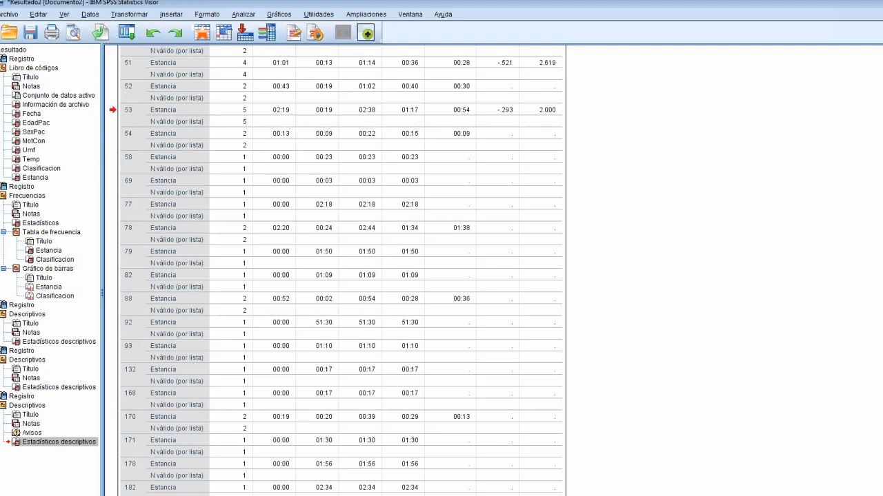
{"action": "left_click_drag", "start_coordinate": [272, 86], "coordinate": [290, 47]}
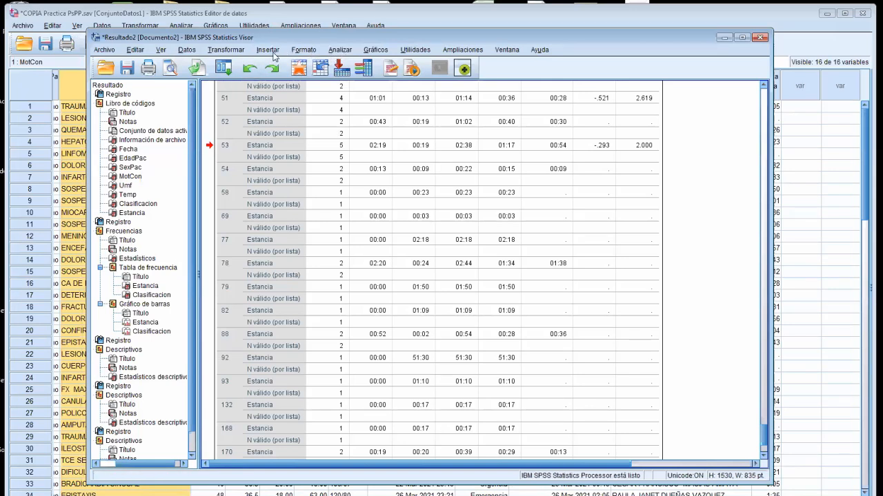
Examine the Seleccionar casos options, including the condition builder's variables, operators and function groups, and leave without applying a filter
{"action": "left_click", "coordinate": [185, 51]}
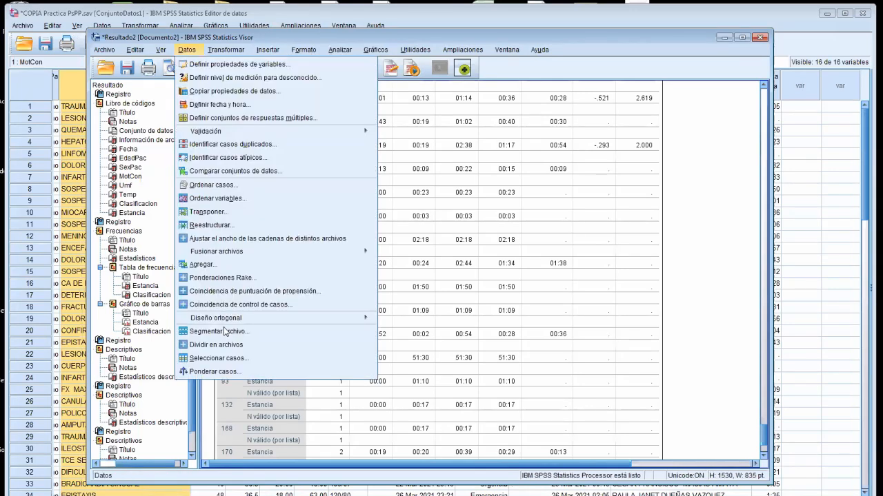
{"action": "left_click", "coordinate": [237, 359]}
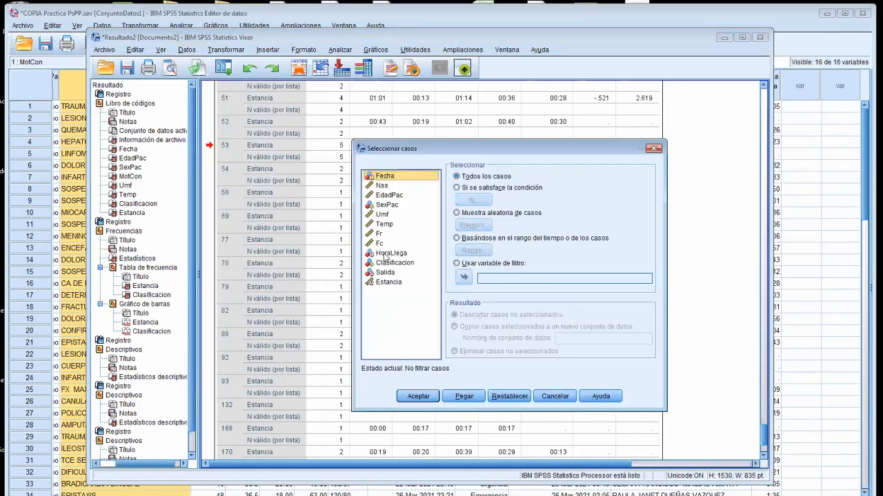
{"action": "left_click", "coordinate": [478, 188]}
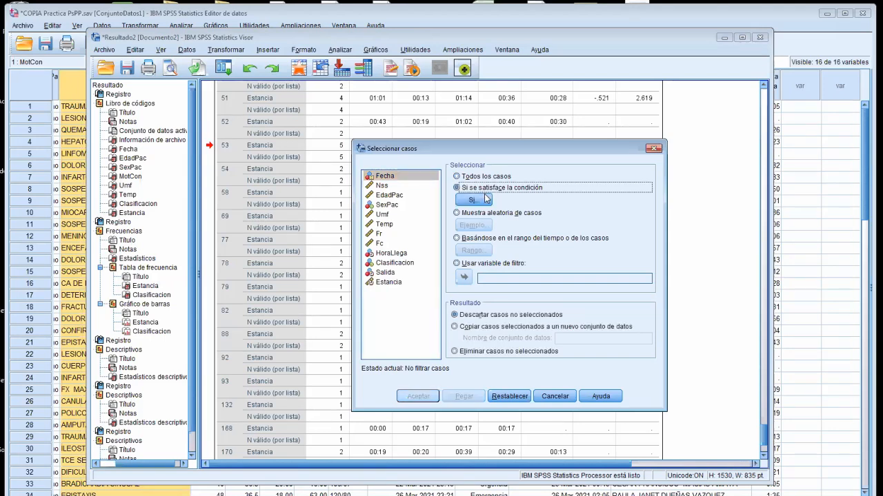
{"action": "left_click", "coordinate": [484, 201]}
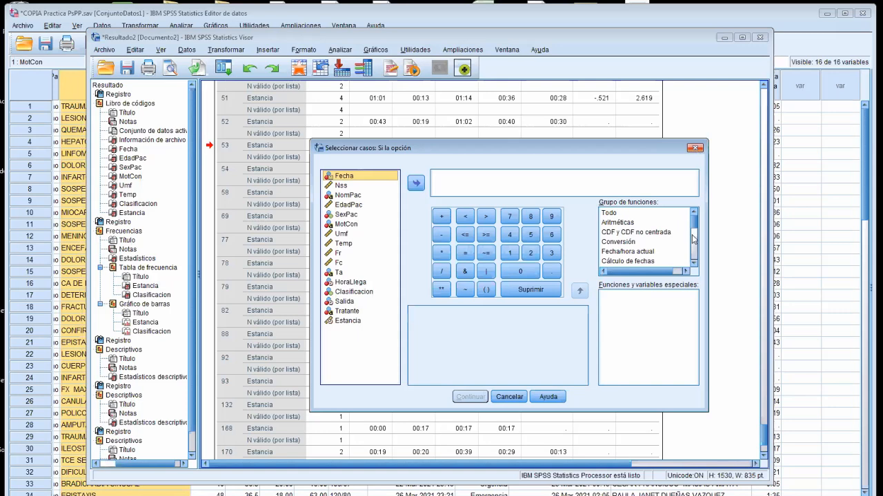
{"action": "left_click", "coordinate": [694, 263]}
{"action": "scroll", "coordinate": [696, 222], "scroll_direction": "down", "scroll_amount": 5}
{"action": "scroll", "coordinate": [694, 226], "scroll_direction": "up", "scroll_amount": 5}
{"action": "left_click", "coordinate": [510, 398]}
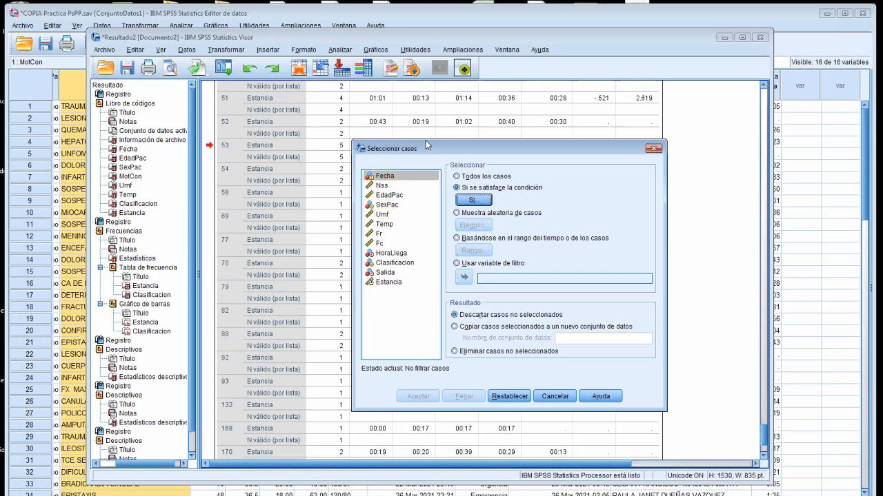
{"action": "left_click_drag", "start_coordinate": [420, 148], "coordinate": [412, 137]}
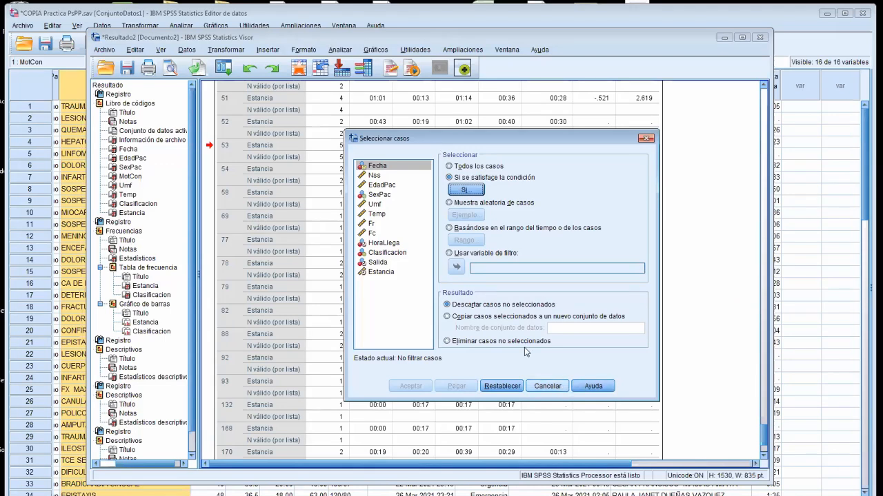
{"action": "left_click_drag", "start_coordinate": [400, 140], "coordinate": [549, 108]}
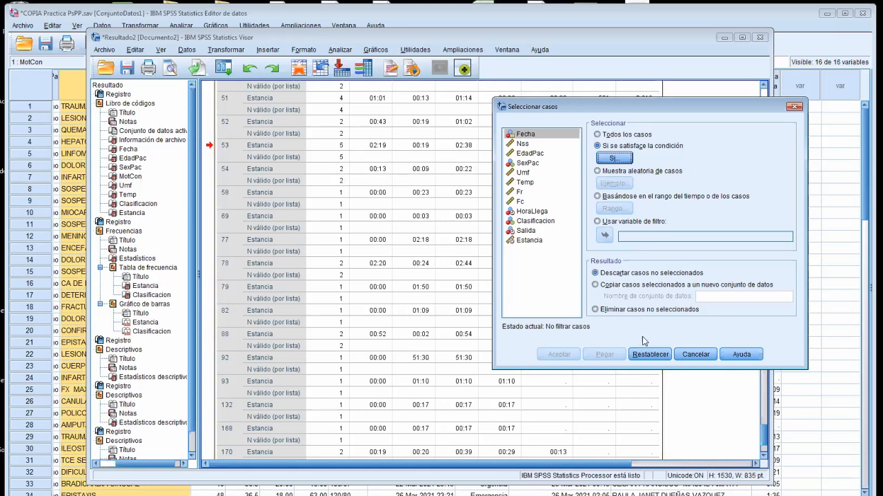
{"action": "left_click", "coordinate": [710, 357]}
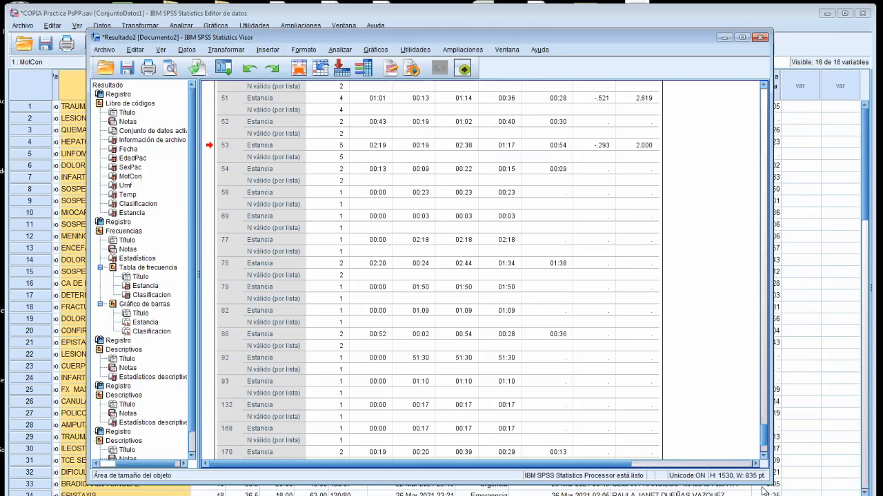
Review the last Umf groups in the Estancia descriptives table, and inspect the Umf column in the data editor
{"action": "left_click", "coordinate": [764, 455]}
{"action": "left_click", "coordinate": [765, 457]}
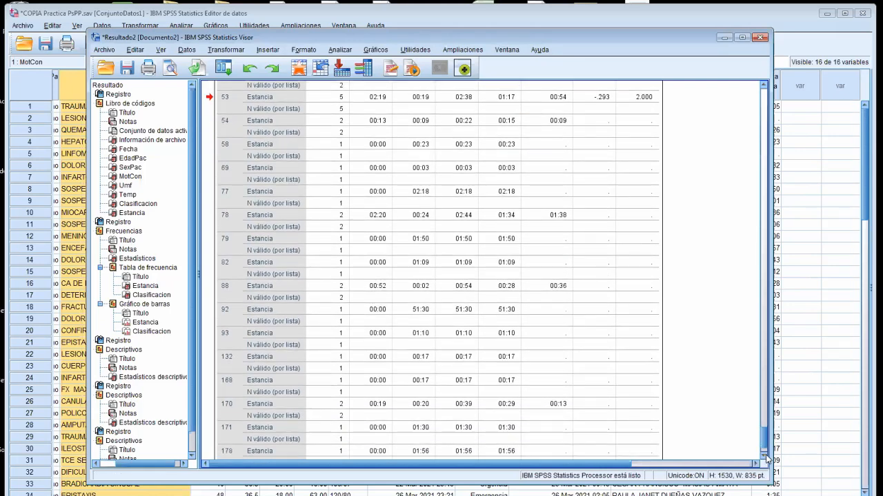
{"action": "left_click", "coordinate": [764, 456]}
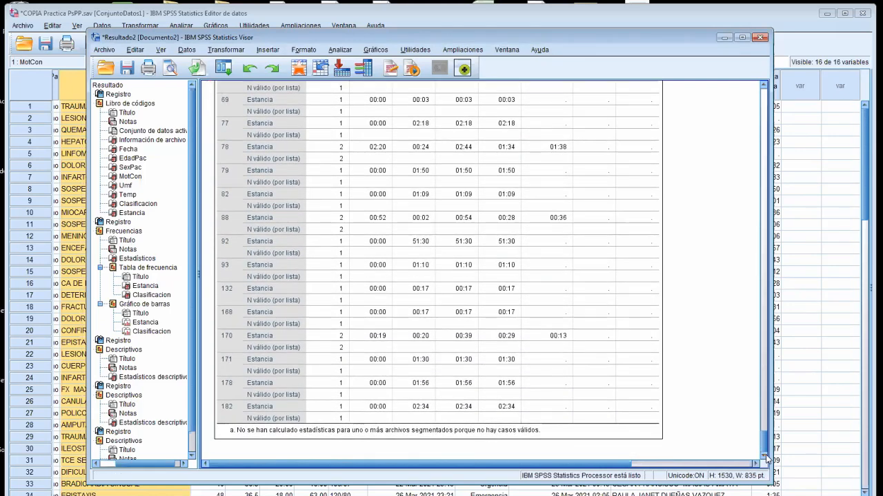
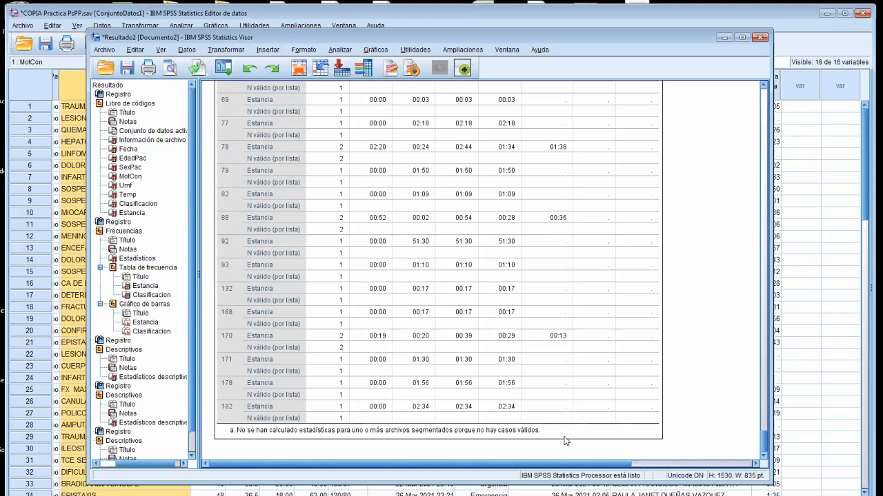
{"action": "left_click", "coordinate": [800, 331]}
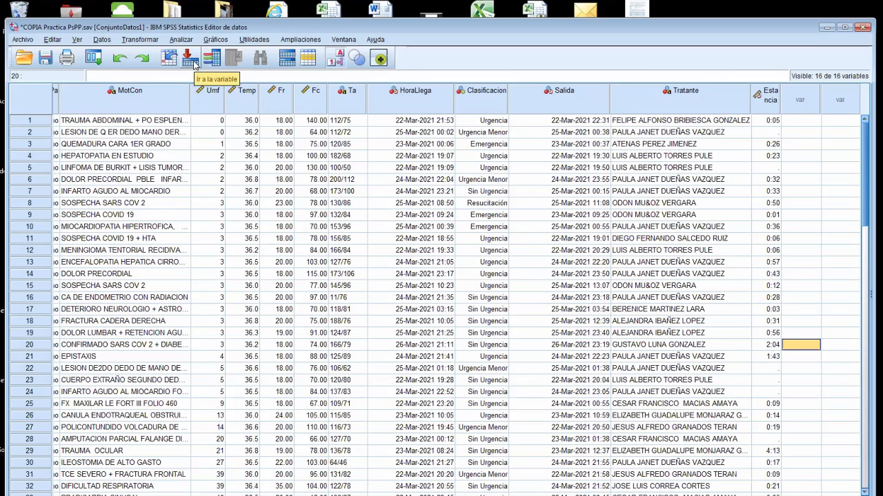
{"action": "left_click", "coordinate": [215, 105]}
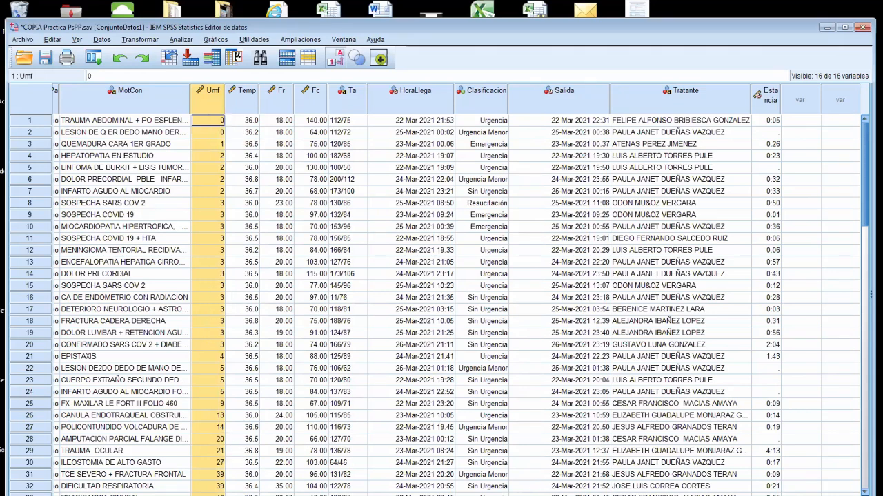
{"action": "left_click", "coordinate": [867, 277]}
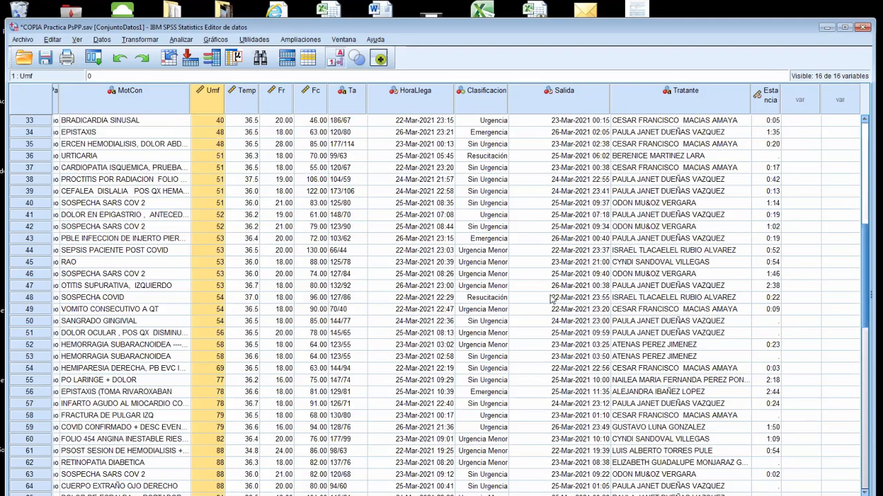
Sort the cases by Tratante in ascending order without saving a sorted file
{"action": "left_click", "coordinate": [713, 103]}
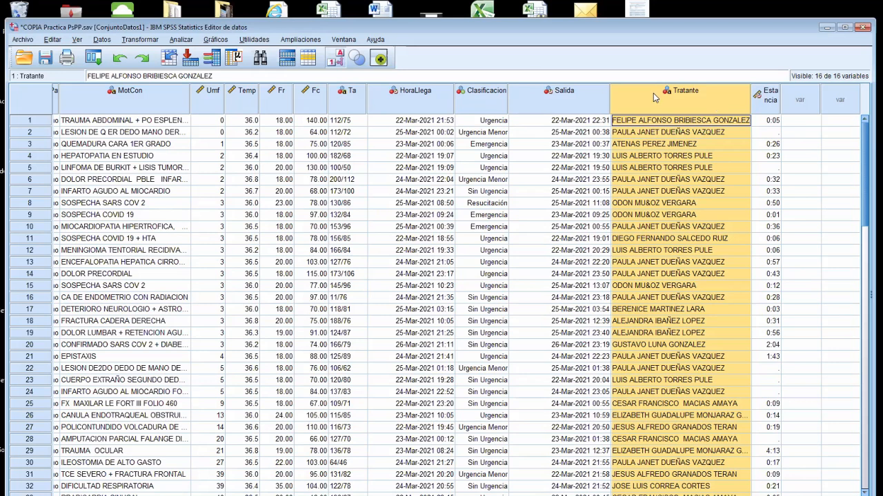
{"action": "left_click", "coordinate": [102, 40]}
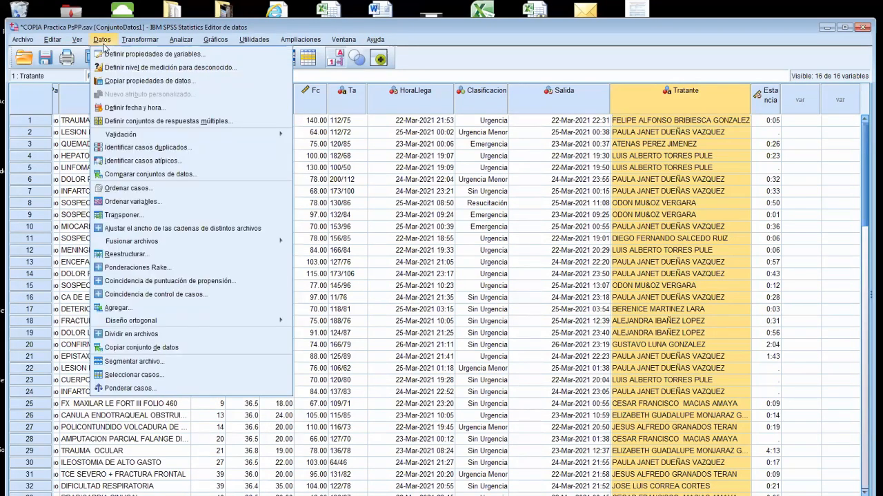
{"action": "left_click", "coordinate": [162, 192]}
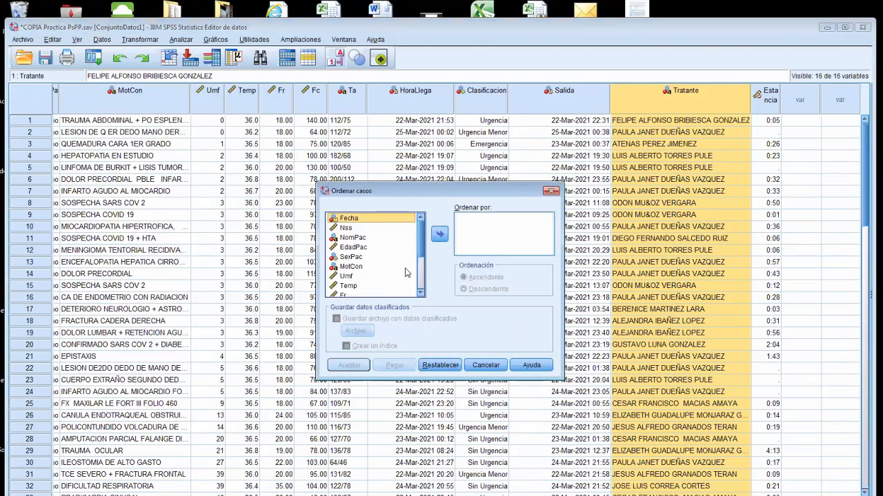
{"action": "scroll", "coordinate": [422, 295], "scroll_direction": "down", "scroll_amount": 7}
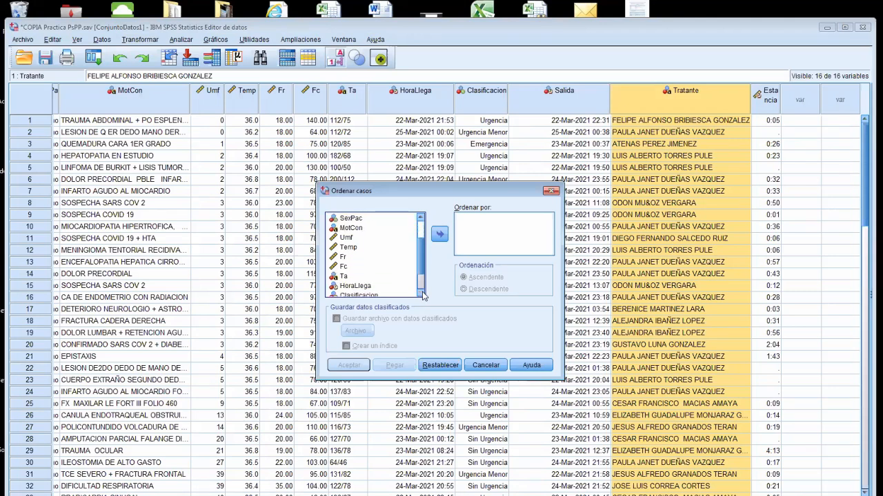
{"action": "left_click", "coordinate": [355, 283]}
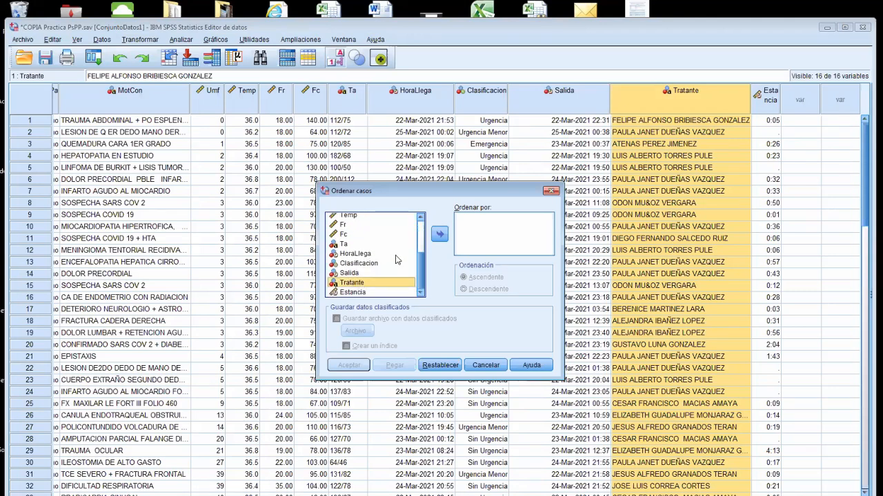
{"action": "left_click", "coordinate": [440, 234]}
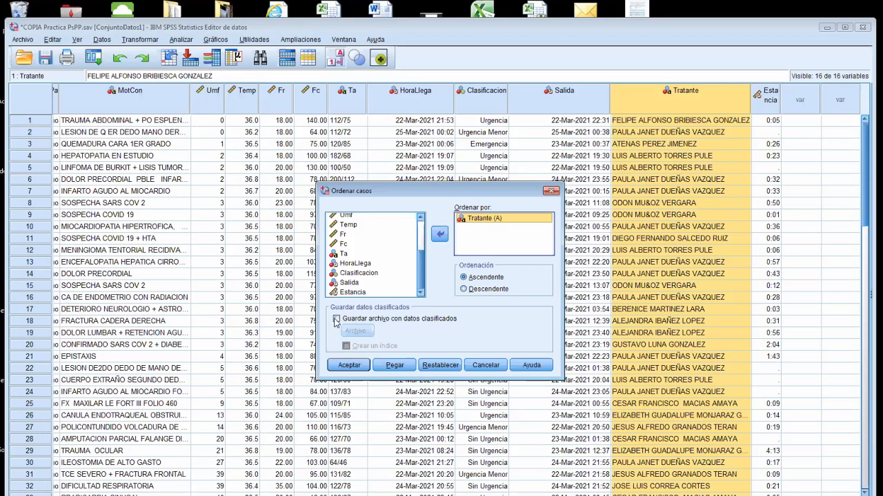
{"action": "left_click", "coordinate": [351, 366]}
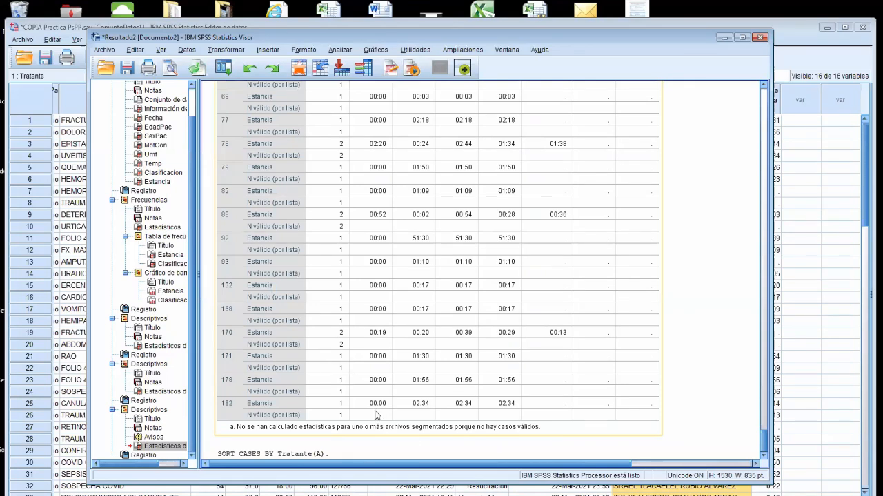
Check the logged sort command below the Umf descriptives table, widening the results window and narrowing its outline pane
{"action": "left_click", "coordinate": [764, 382]}
{"action": "left_click", "coordinate": [764, 384]}
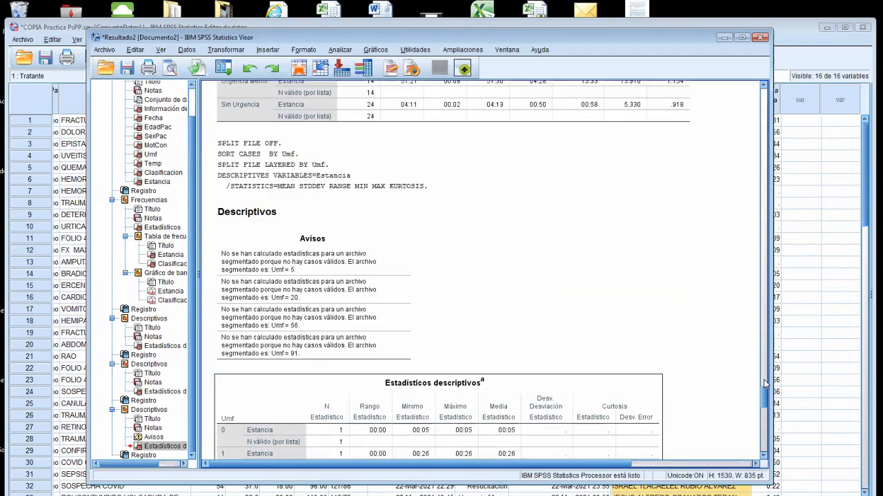
{"action": "left_click", "coordinate": [764, 382]}
{"action": "left_click_drag", "start_coordinate": [763, 380], "coordinate": [763, 453]}
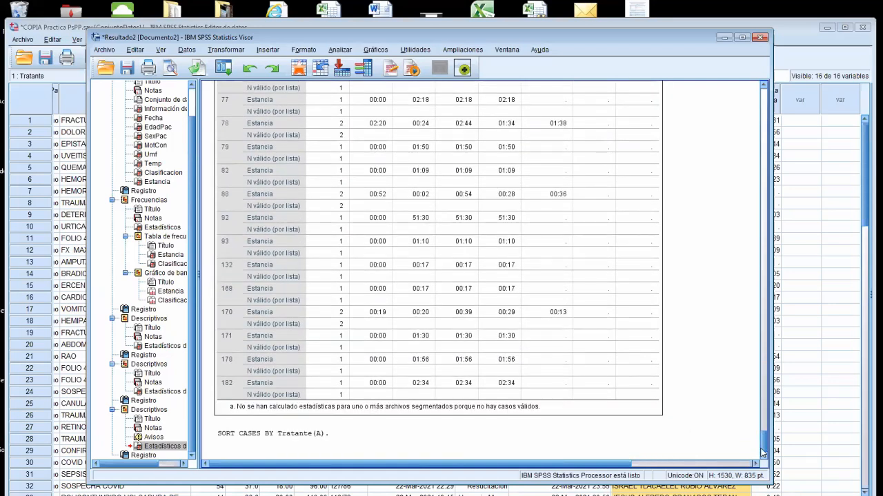
{"action": "left_click_drag", "start_coordinate": [768, 384], "coordinate": [837, 394]}
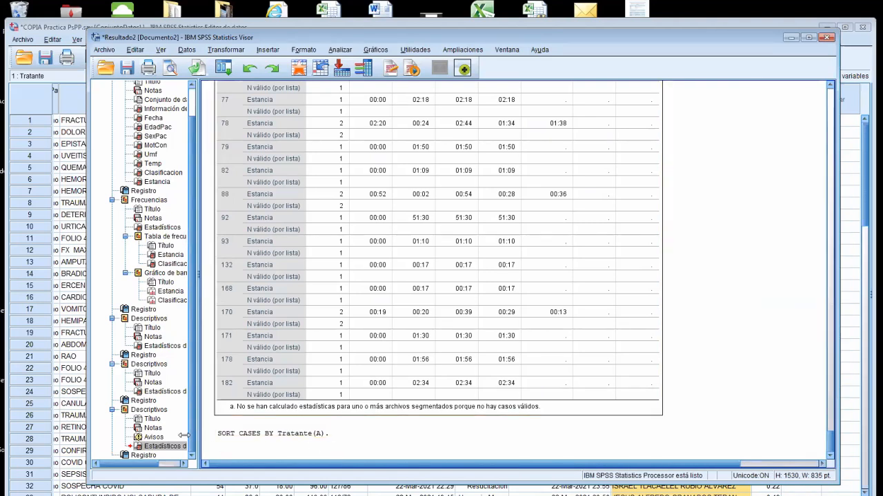
{"action": "left_click_drag", "start_coordinate": [198, 437], "coordinate": [165, 437]}
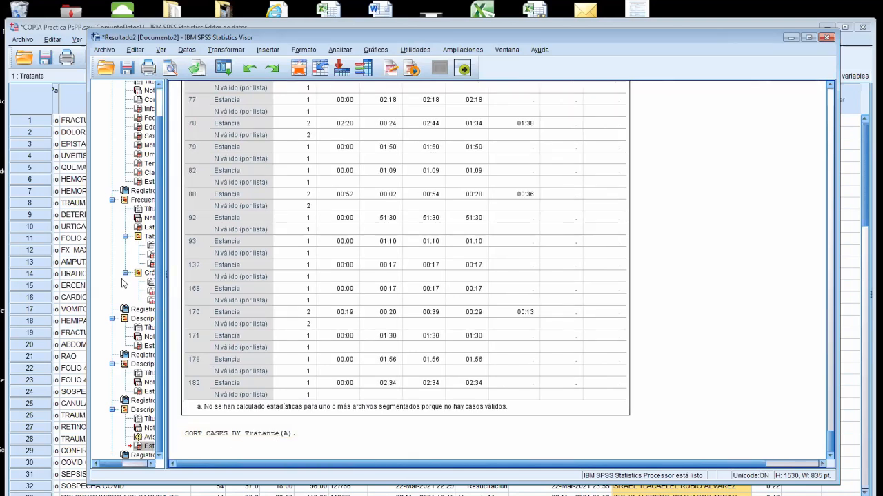
Return to the data editor and examine the rows ordered by Tratante
{"action": "left_click", "coordinate": [71, 229]}
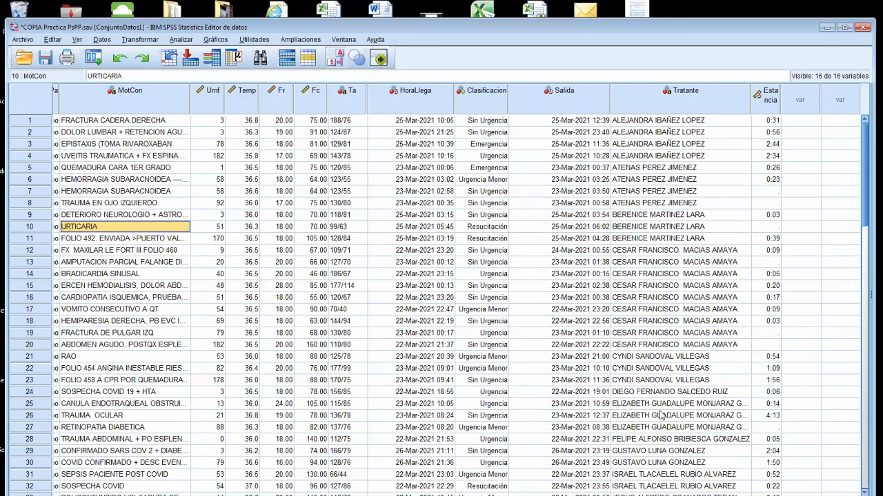
{"action": "left_click", "coordinate": [864, 491]}
{"action": "left_click", "coordinate": [864, 491]}
{"action": "left_click", "coordinate": [864, 491]}
{"action": "left_click", "coordinate": [864, 492]}
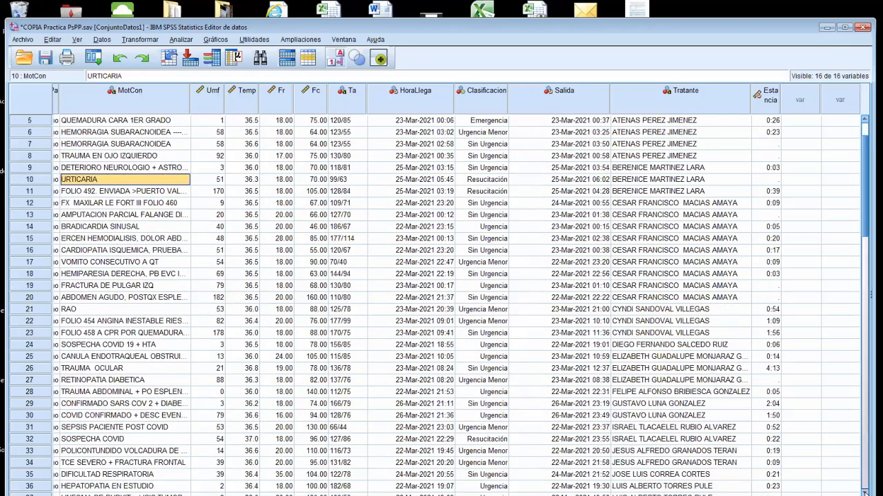